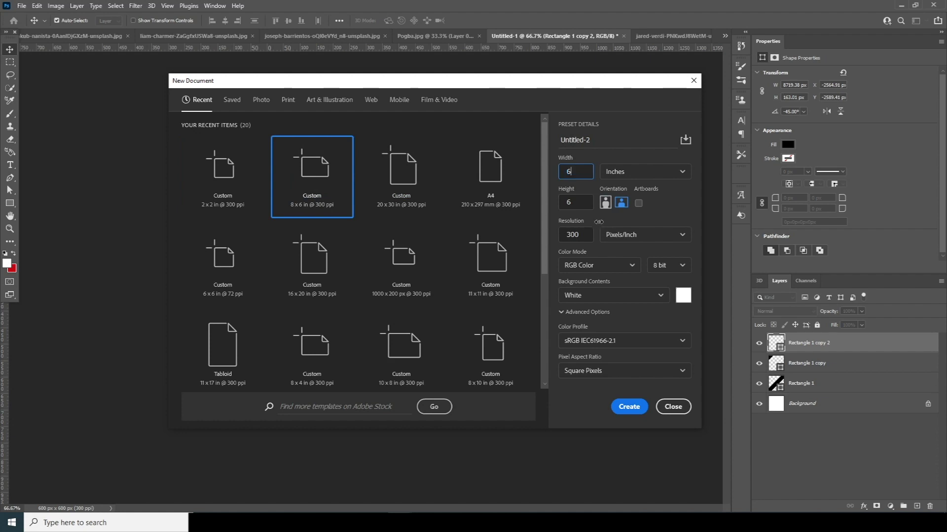
- Create a 6×8 inch portrait poster and drag the ocean image into it
{"action": "type", "text": "8"}
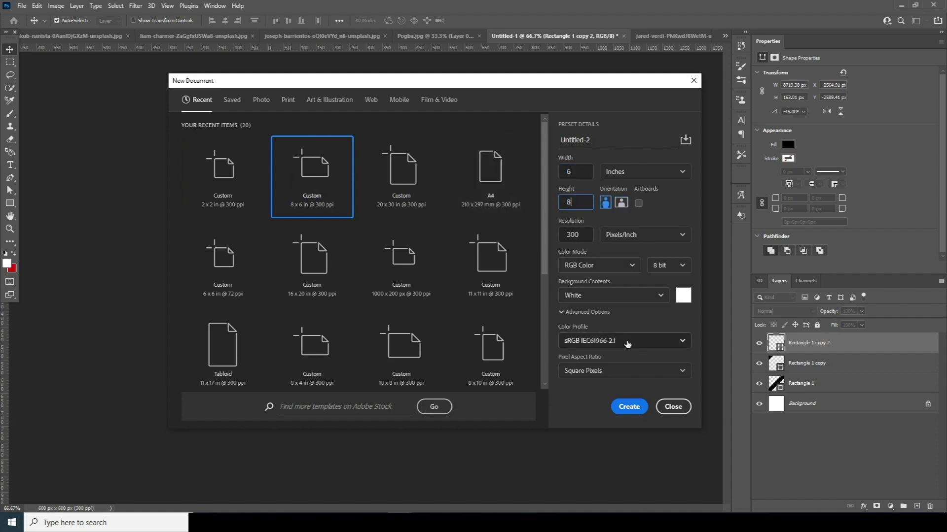
{"action": "left_click", "coordinate": [621, 411]}
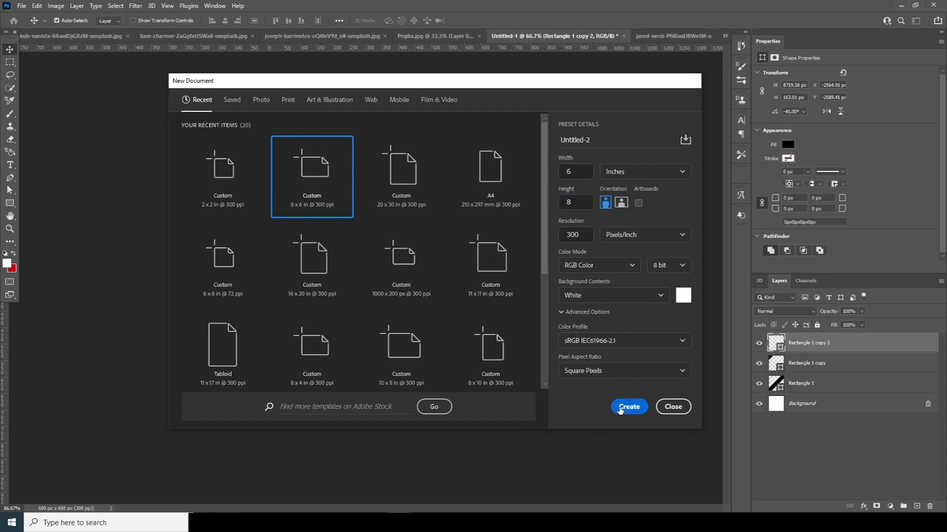
{"action": "left_click", "coordinate": [339, 37]}
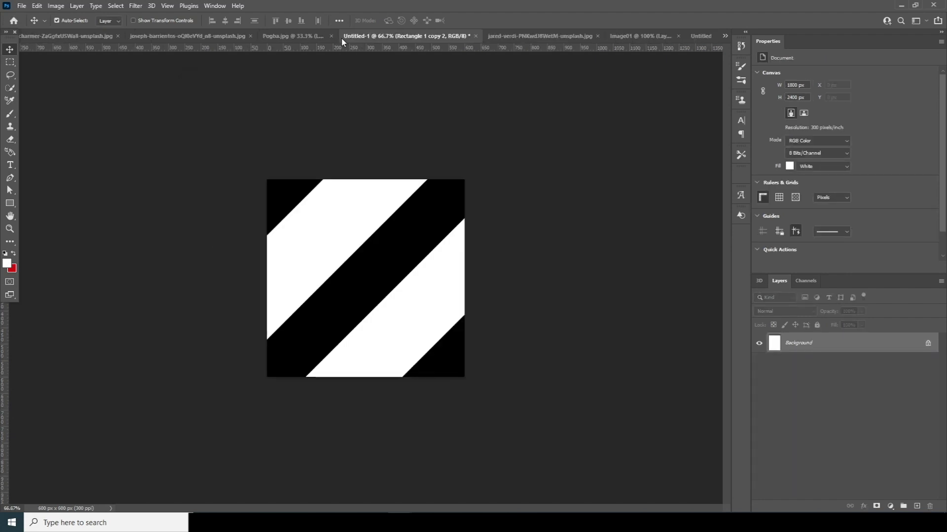
{"action": "left_click", "coordinate": [269, 37]}
{"action": "left_click", "coordinate": [206, 40]}
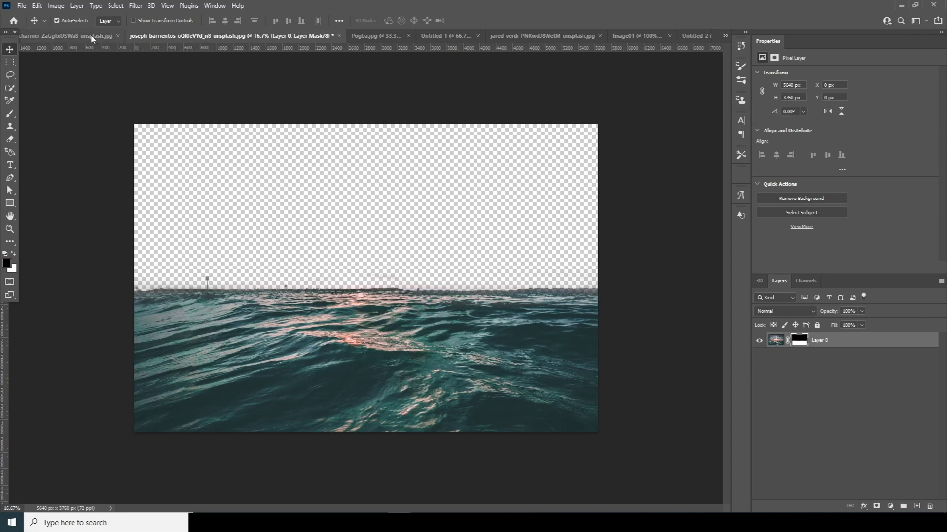
{"action": "left_click", "coordinate": [93, 37]}
{"action": "left_click", "coordinate": [276, 36]}
{"action": "left_click_drag", "start_coordinate": [398, 322], "coordinate": [440, 327]}
{"action": "left_click_drag", "start_coordinate": [436, 364], "coordinate": [425, 315]}
- Convert the ocean layer to a smart object, scale it to about 68% and centre it
{"action": "right_click", "coordinate": [853, 347]}
{"action": "left_click", "coordinate": [744, 232]}
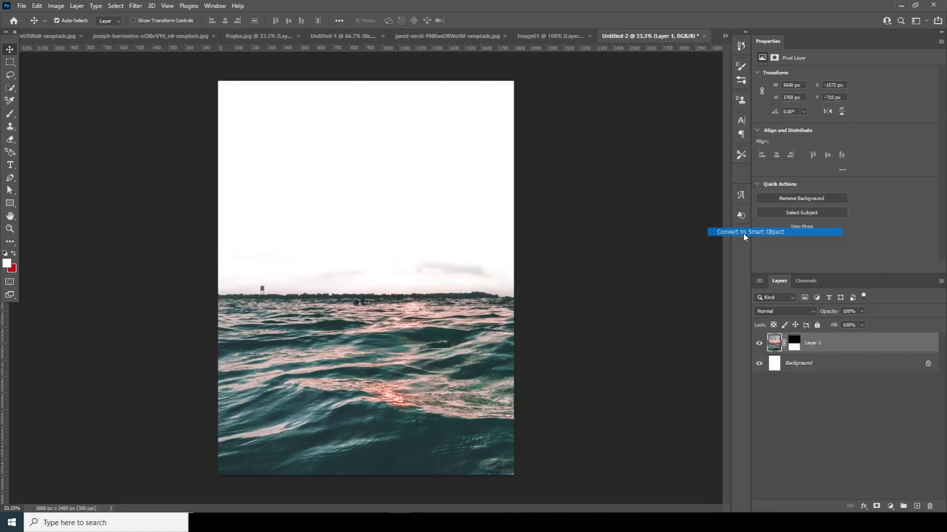
{"action": "key", "text": "ctrl+t"}
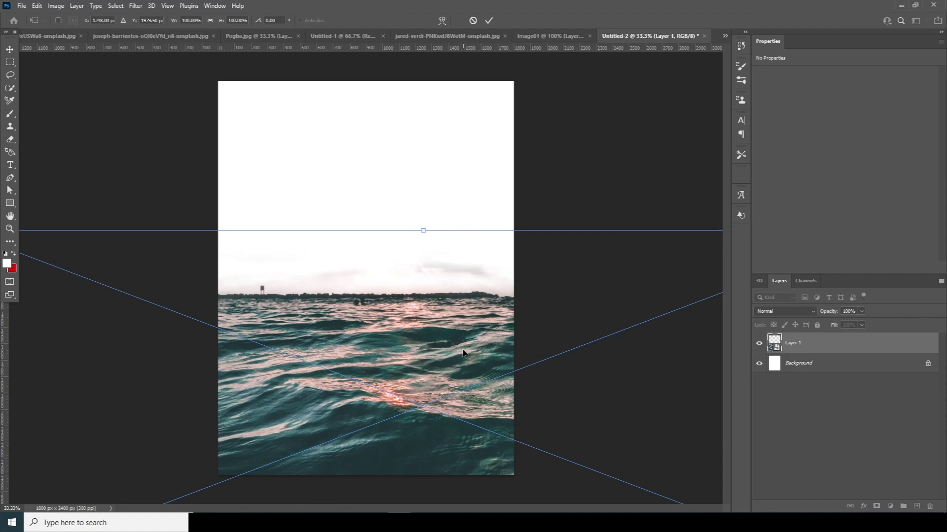
{"action": "key", "text": "ctrl+minus"}
{"action": "key", "text": "ctrl+minus"}
{"action": "left_click_drag", "start_coordinate": [626, 255], "coordinate": [580, 272]}
{"action": "left_click_drag", "start_coordinate": [457, 323], "coordinate": [366, 315]}
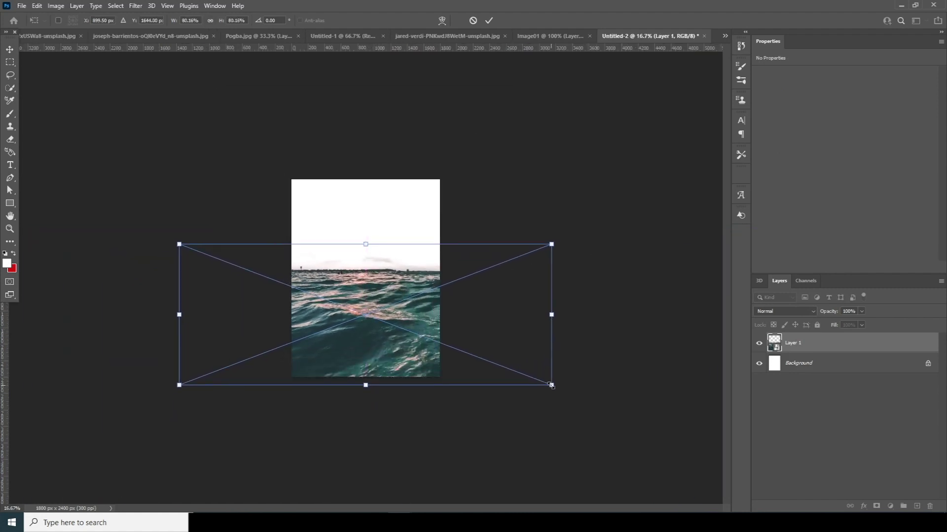
{"action": "left_click_drag", "start_coordinate": [551, 386], "coordinate": [524, 375]}
{"action": "left_click_drag", "start_coordinate": [446, 345], "coordinate": [458, 374]}
{"action": "key", "text": "Return"}
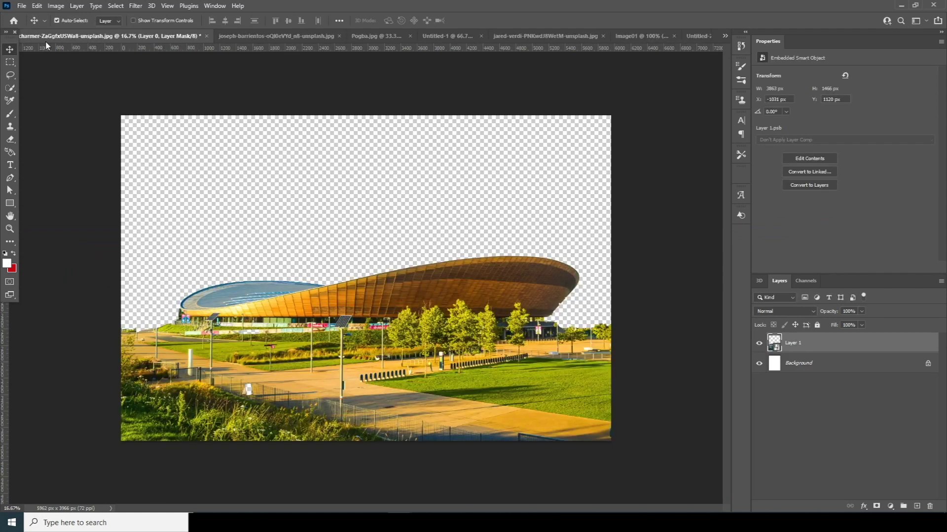
- Bring the stadium cutout into the poster below the ocean layer as a smart object
{"action": "left_click", "coordinate": [50, 36]}
{"action": "left_click_drag", "start_coordinate": [437, 274], "coordinate": [422, 294]}
{"action": "left_click_drag", "start_coordinate": [765, 346], "coordinate": [787, 374]}
{"action": "right_click", "coordinate": [847, 368]}
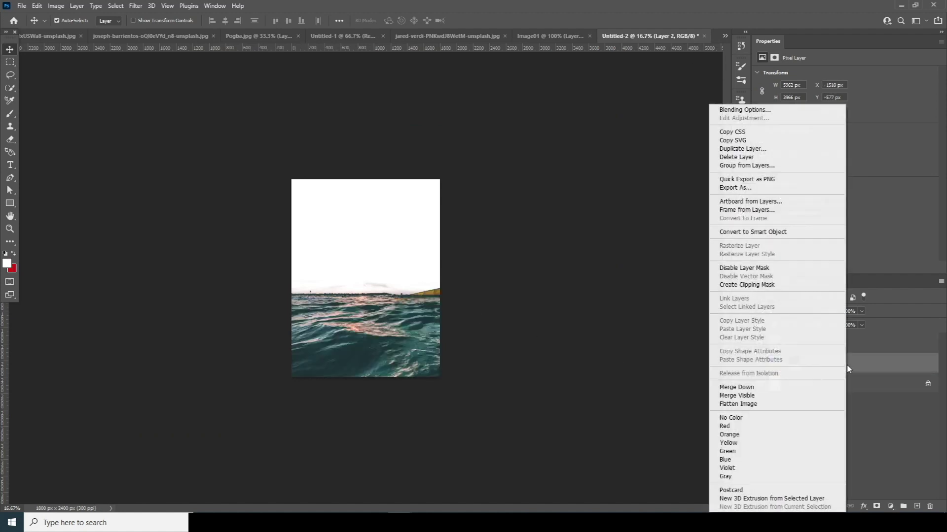
{"action": "left_click", "coordinate": [740, 235]}
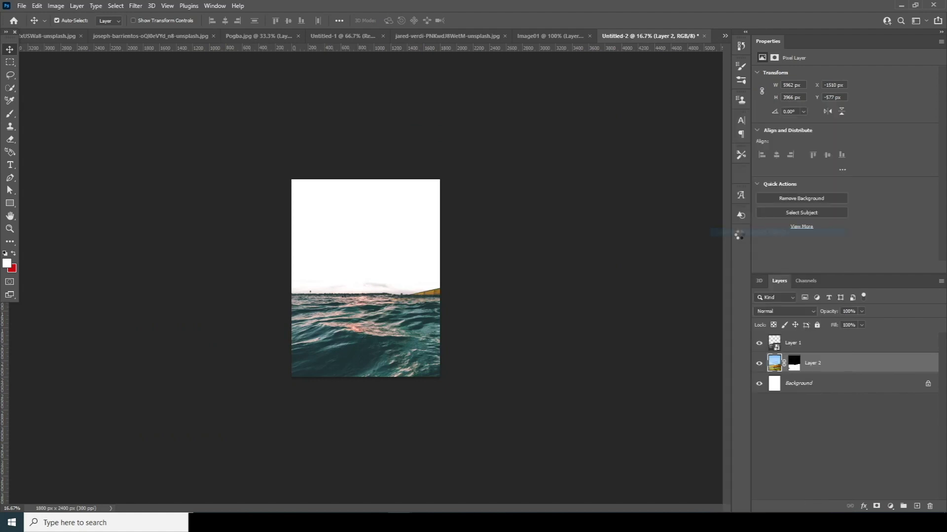
- Scale the stadium down to roughly 33% and move it up and left
{"action": "key", "text": "ctrl+t"}
{"action": "left_click_drag", "start_coordinate": [659, 270], "coordinate": [598, 294]}
{"action": "left_click_drag", "start_coordinate": [461, 353], "coordinate": [454, 301]}
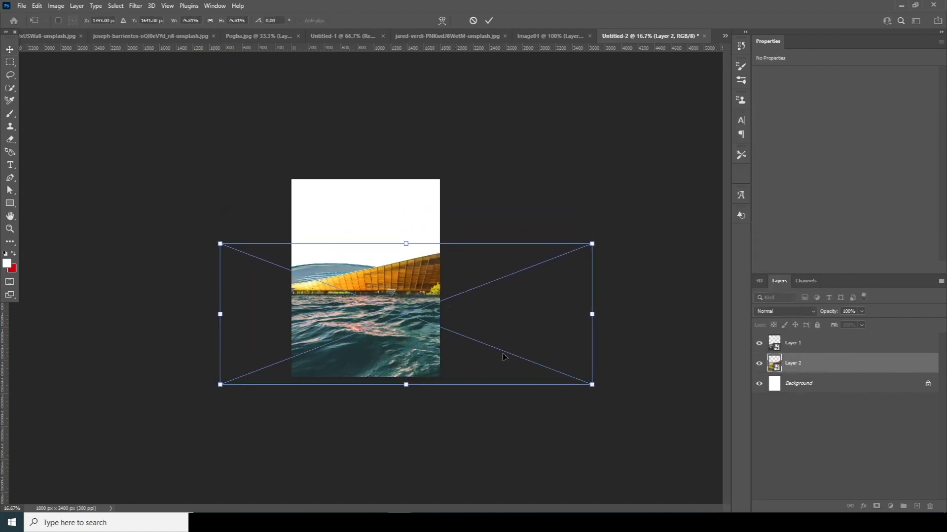
{"action": "left_click_drag", "start_coordinate": [591, 385], "coordinate": [514, 355]}
{"action": "left_click_drag", "start_coordinate": [412, 288], "coordinate": [378, 276]}
{"action": "left_click_drag", "start_coordinate": [481, 343], "coordinate": [452, 332]}
{"action": "mouse_move", "coordinate": [397, 288]}
{"action": "left_mouse_down"}
{"action": "mouse_move", "coordinate": [385, 283]}
{"action": "mouse_move", "coordinate": [397, 270]}
{"action": "left_mouse_up"}
- Fine-tune the stadium to about 35%, resting it on the horizon
{"action": "left_click_drag", "start_coordinate": [452, 322], "coordinate": [456, 326]}
{"action": "left_click_drag", "start_coordinate": [408, 292], "coordinate": [403, 292]}
{"action": "left_click_drag", "start_coordinate": [455, 322], "coordinate": [446, 321]}
{"action": "left_click_drag", "start_coordinate": [408, 288], "coordinate": [408, 291]}
{"action": "key", "text": "Return"}
{"action": "left_click", "coordinate": [72, 39]}
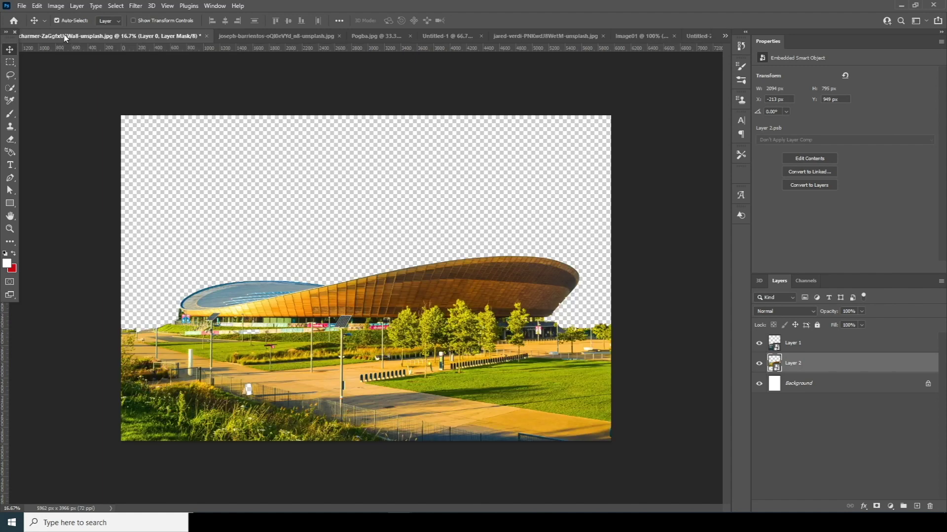
- Bring the desert landscape into the poster as a smart object
{"action": "left_click", "coordinate": [227, 40]}
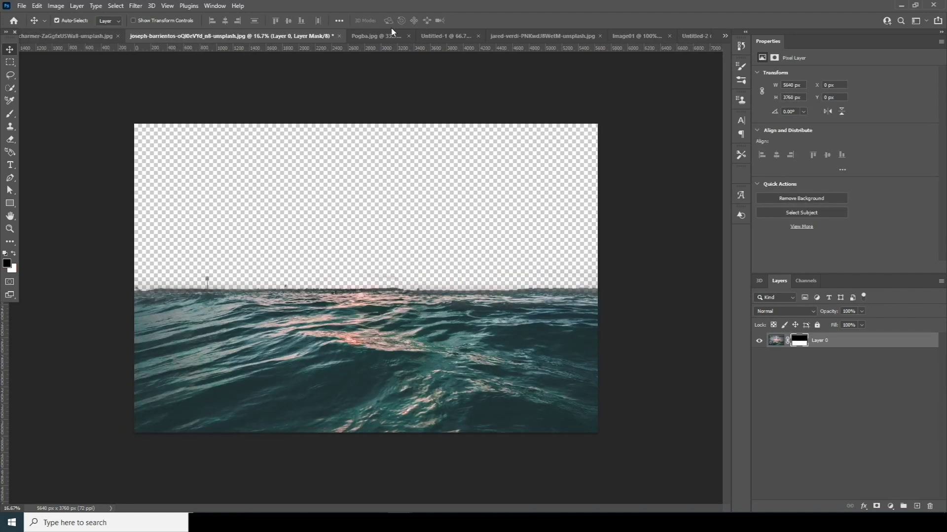
{"action": "left_click", "coordinate": [377, 35]}
{"action": "left_click", "coordinate": [452, 37]}
{"action": "left_click", "coordinate": [507, 40]}
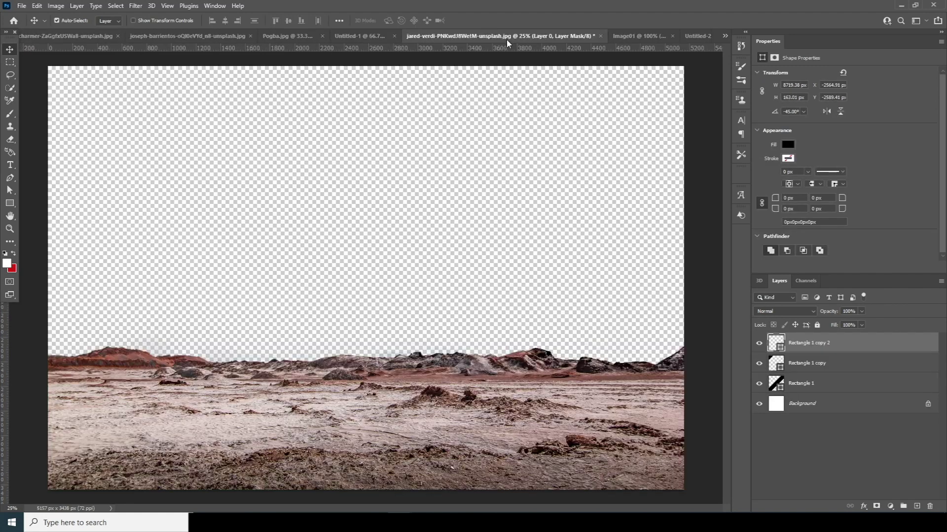
{"action": "left_click_drag", "start_coordinate": [478, 402], "coordinate": [366, 318]}
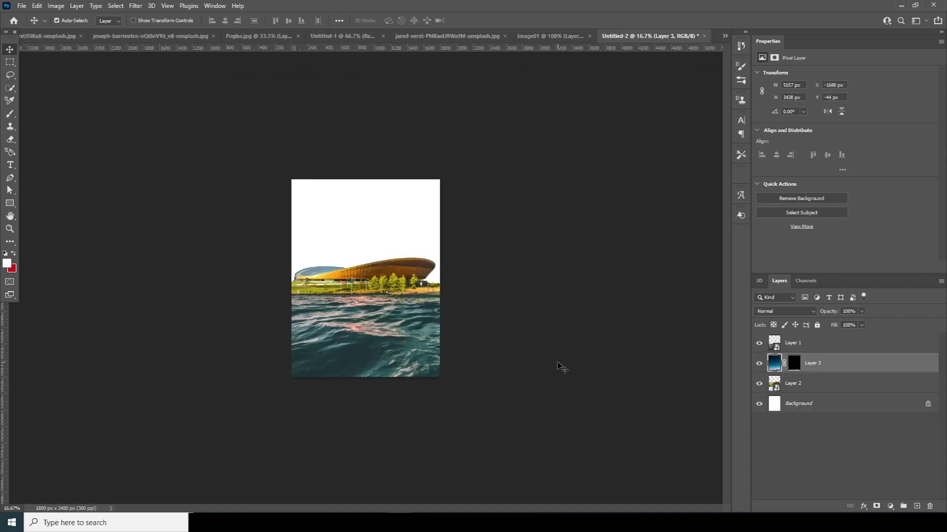
{"action": "right_click", "coordinate": [823, 367]}
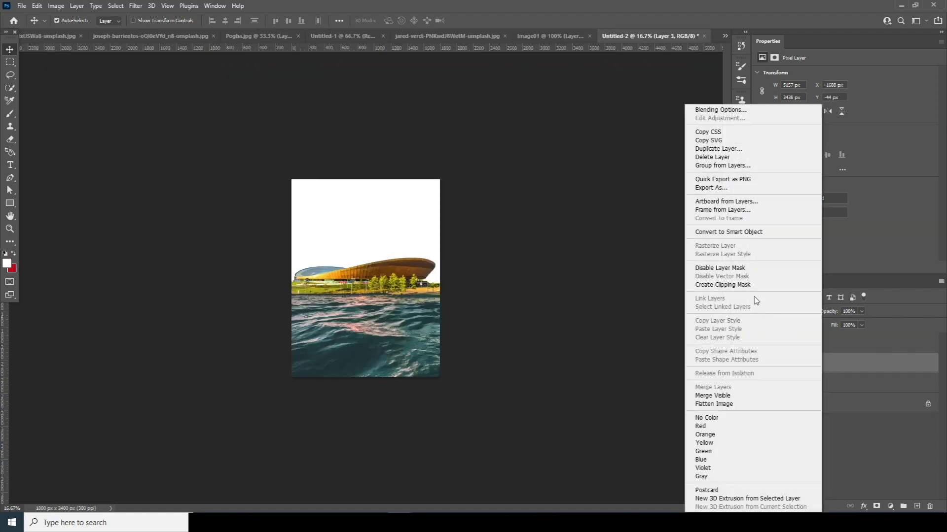
{"action": "left_click", "coordinate": [741, 232]}
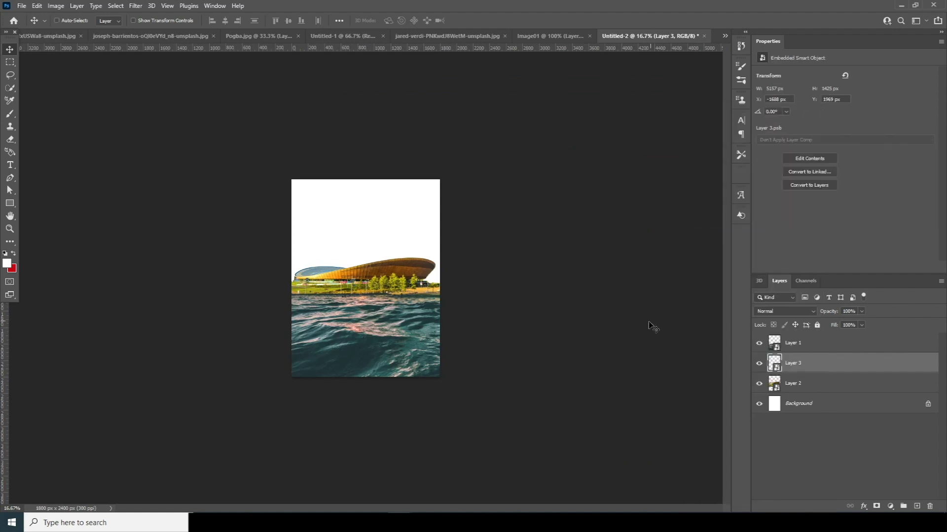
- Scale the desert to about 81%, move it under the stadium, and hide the ocean layer
{"action": "key", "text": "ctrl+t"}
{"action": "left_click_drag", "start_coordinate": [576, 339], "coordinate": [536, 353]}
{"action": "left_click_drag", "start_coordinate": [413, 392], "coordinate": [410, 306]}
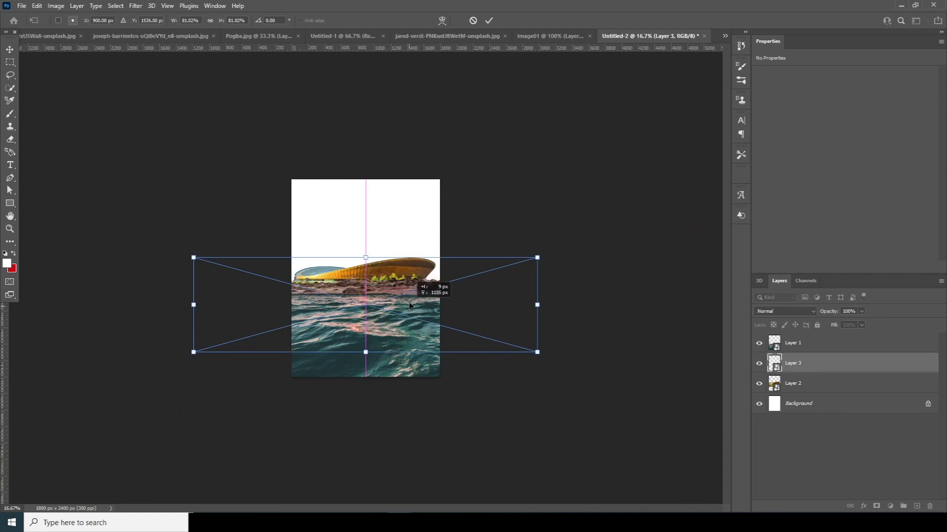
{"action": "key", "text": "Return"}
{"action": "key", "text": "ctrl+plus"}
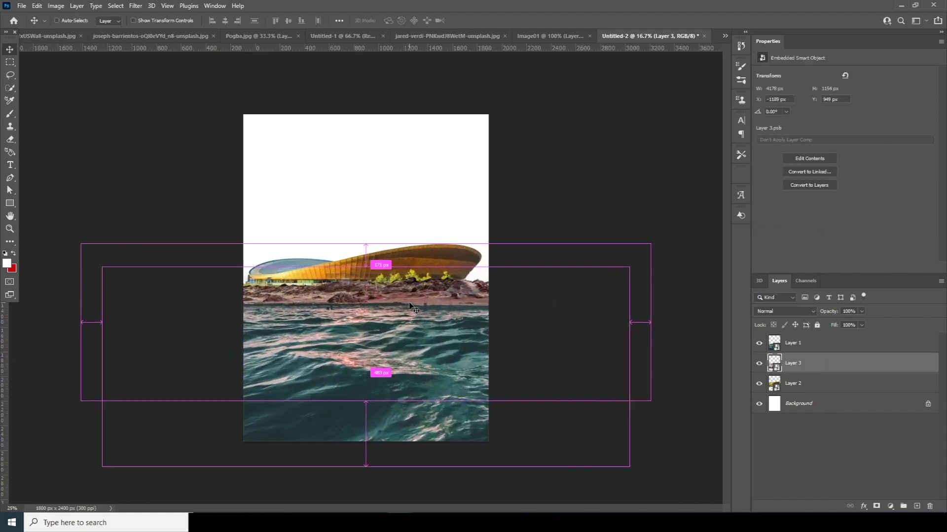
{"action": "key", "text": "ctrl+plus"}
{"action": "key", "text": "ctrl+plus"}
{"action": "key", "text": "ctrl+minus"}
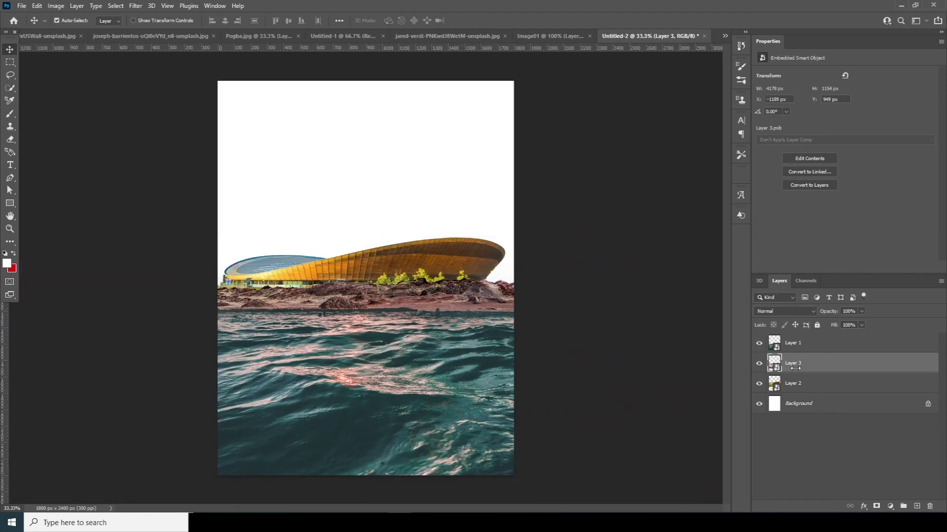
{"action": "left_click", "coordinate": [760, 343]}
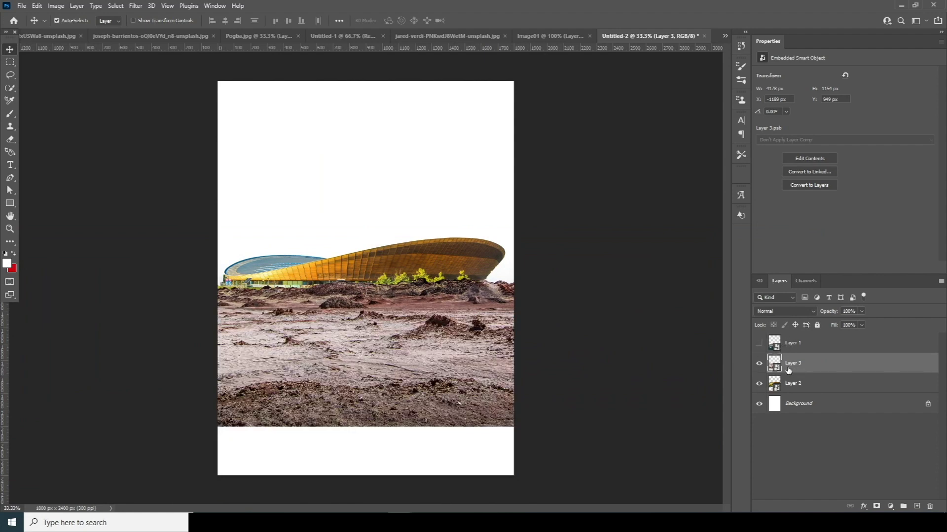
{"action": "key", "text": "ctrl+t"}
- Warp the desert ground so its top corners rise around the stadium
{"action": "right_click", "coordinate": [389, 302]}
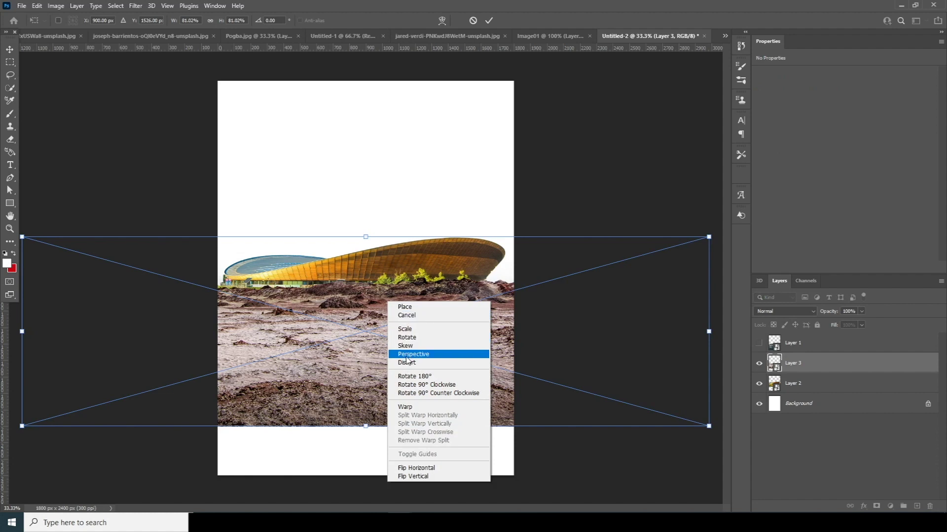
{"action": "left_click", "coordinate": [408, 407]}
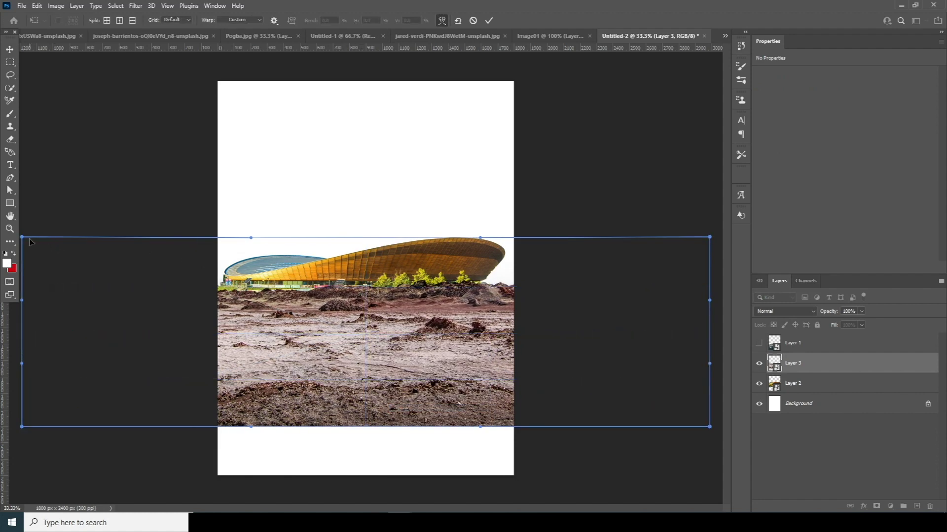
{"action": "left_click_drag", "start_coordinate": [23, 238], "coordinate": [41, 185]}
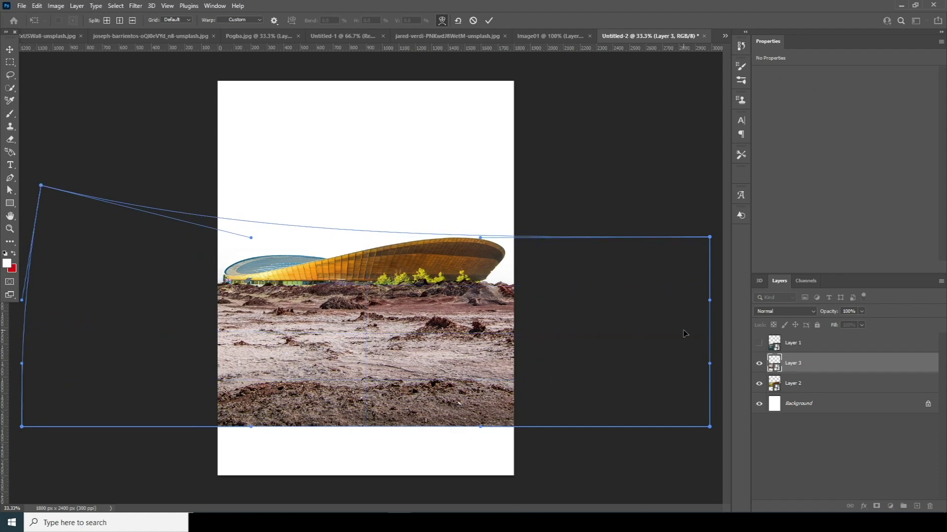
{"action": "left_click_drag", "start_coordinate": [709, 238], "coordinate": [675, 102]}
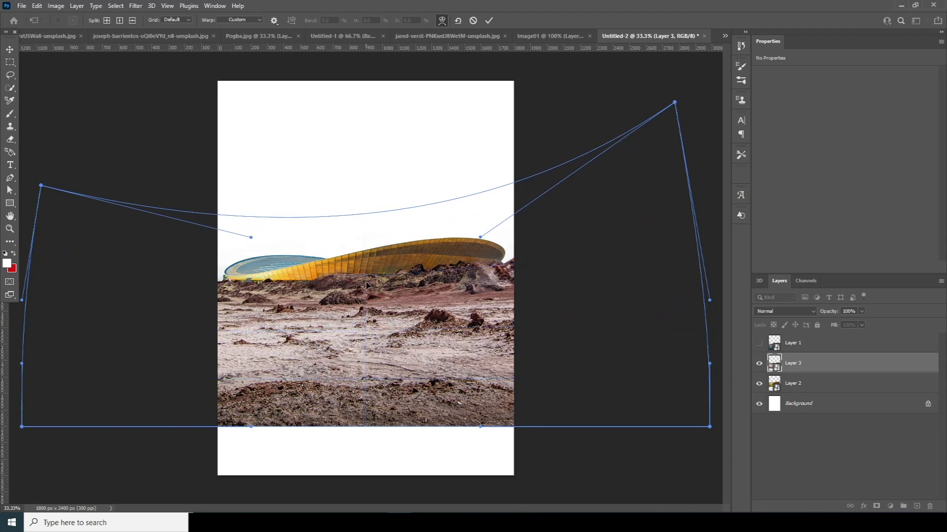
{"action": "left_click_drag", "start_coordinate": [709, 427], "coordinate": [714, 431]}
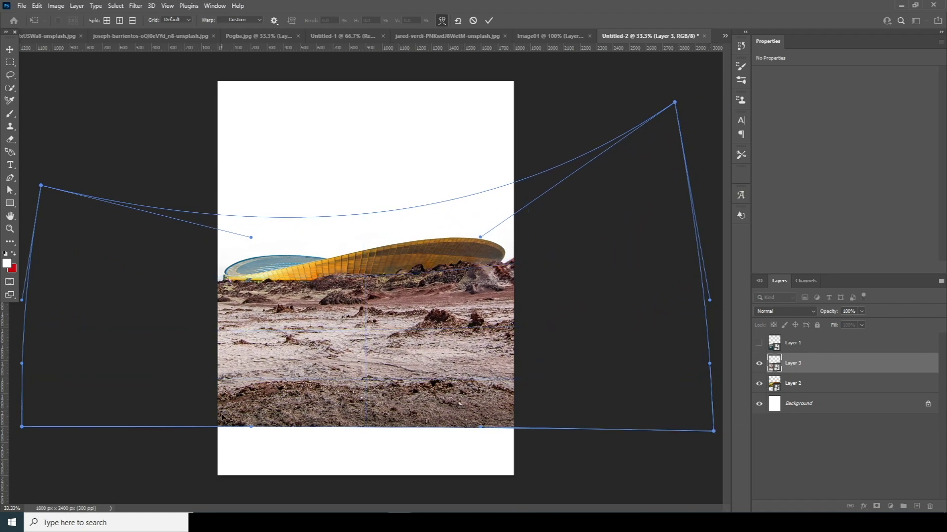
{"action": "key", "text": "Return"}
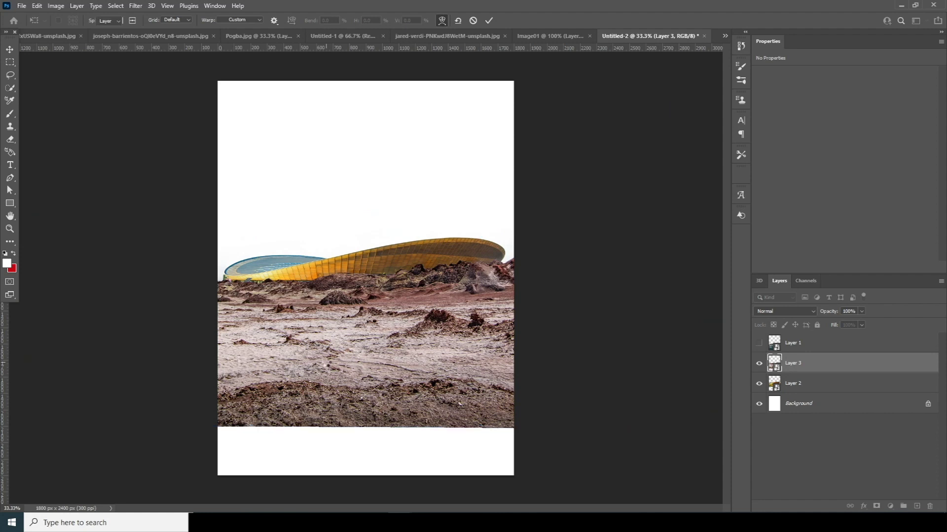
- Widen the desert's base in perspective, lower it about 70 px, and show the ocean again
{"action": "key", "text": "ctrl+t"}
{"action": "right_click", "coordinate": [366, 351]}
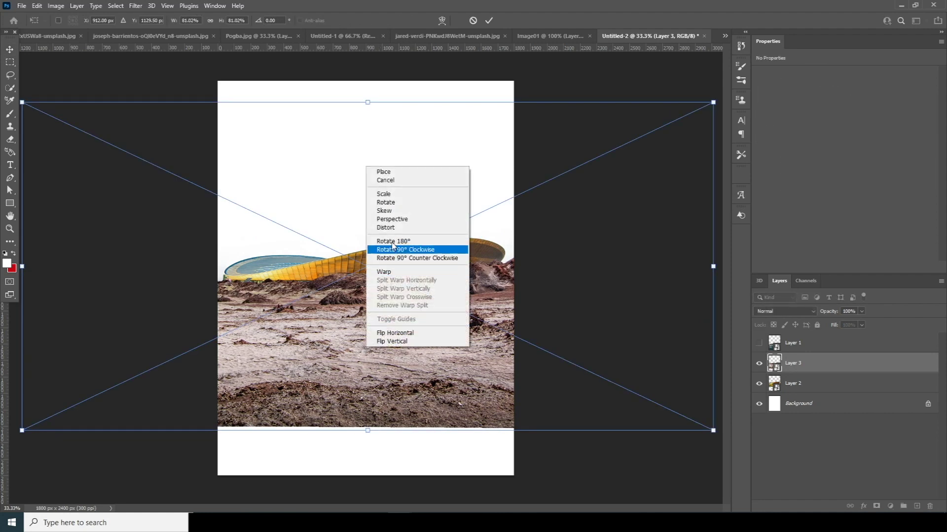
{"action": "left_click", "coordinate": [399, 221]}
{"action": "left_click_drag", "start_coordinate": [715, 432], "coordinate": [786, 433]}
{"action": "left_click_drag", "start_coordinate": [360, 377], "coordinate": [361, 391]}
{"action": "key", "text": "Return"}
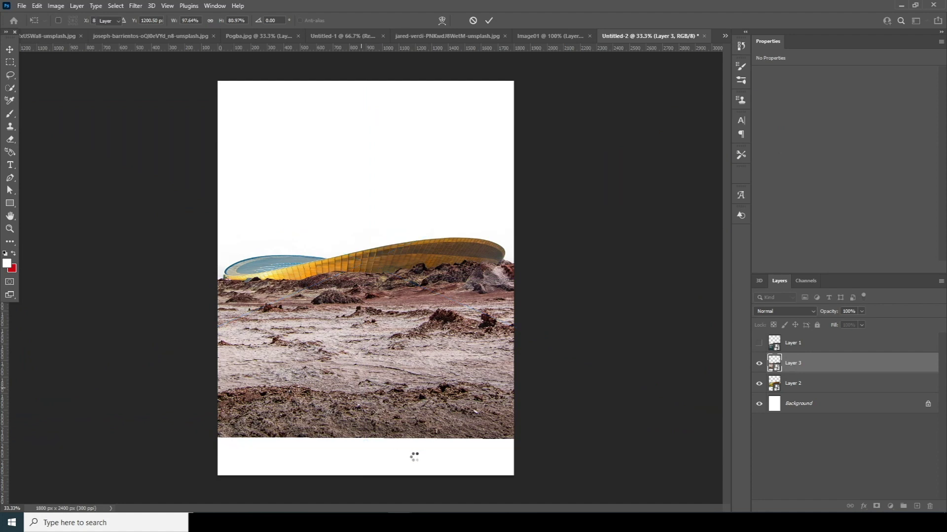
{"action": "left_click", "coordinate": [759, 345]}
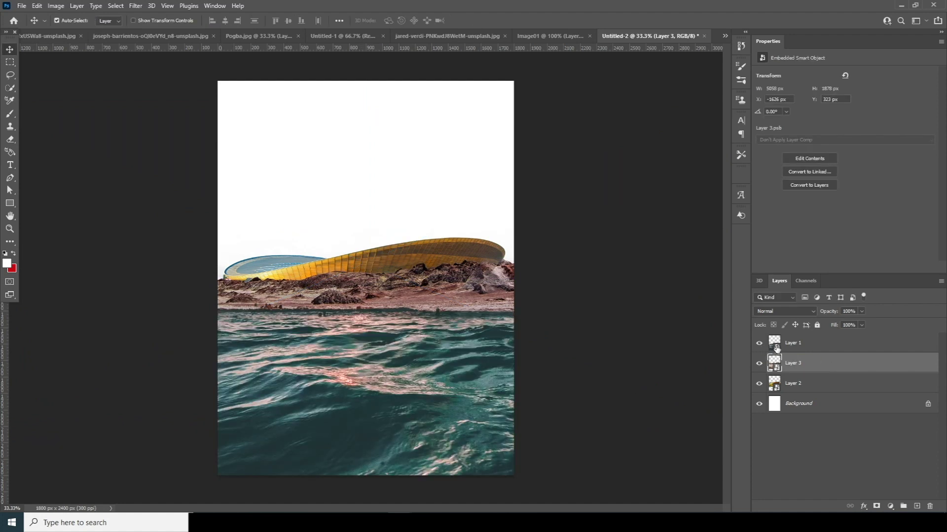
- Warp the water layer so both sides and the middle curve upward
{"action": "left_click", "coordinate": [776, 347]}
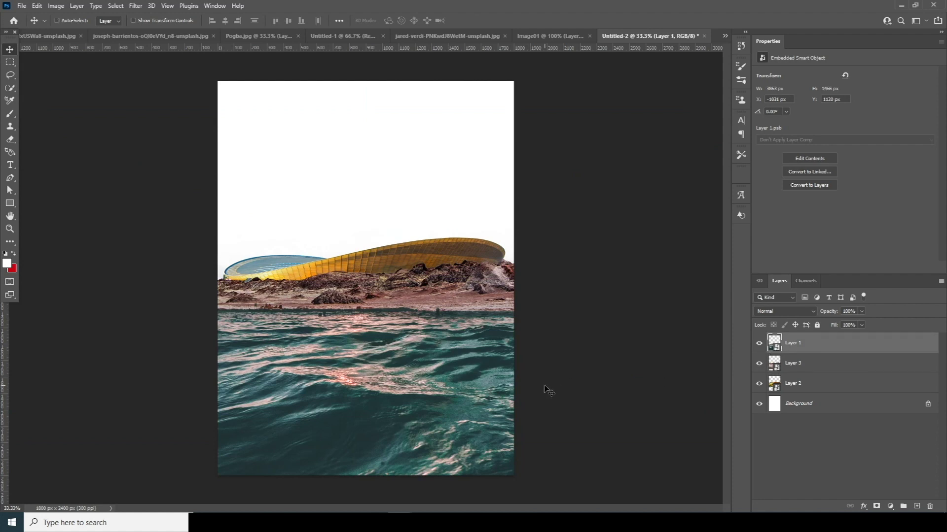
{"action": "key", "text": "ctrl+t"}
{"action": "right_click", "coordinate": [447, 177]}
{"action": "left_click", "coordinate": [488, 280]}
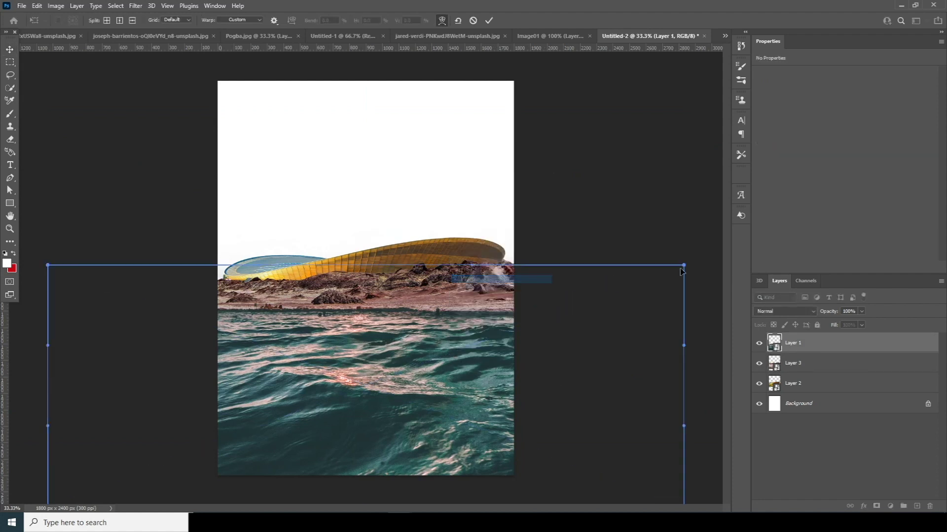
{"action": "left_click_drag", "start_coordinate": [684, 266], "coordinate": [679, 159]}
{"action": "left_click_drag", "start_coordinate": [47, 266], "coordinate": [44, 231]}
{"action": "left_click_drag", "start_coordinate": [372, 260], "coordinate": [371, 251]}
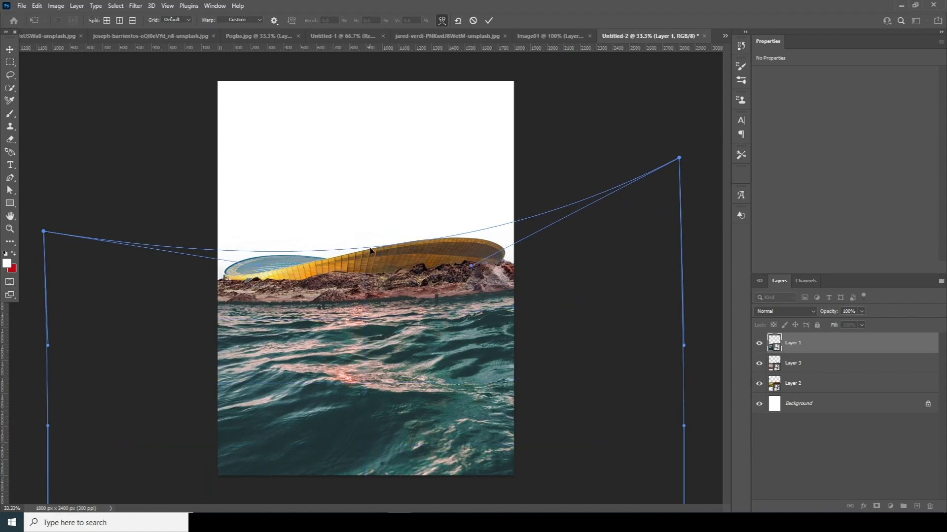
{"action": "key", "text": "Return"}
{"action": "key", "text": "ctrl+minus"}
- Widen the water's bottom edge with a perspective transform
{"action": "key", "text": "ctrl+t"}
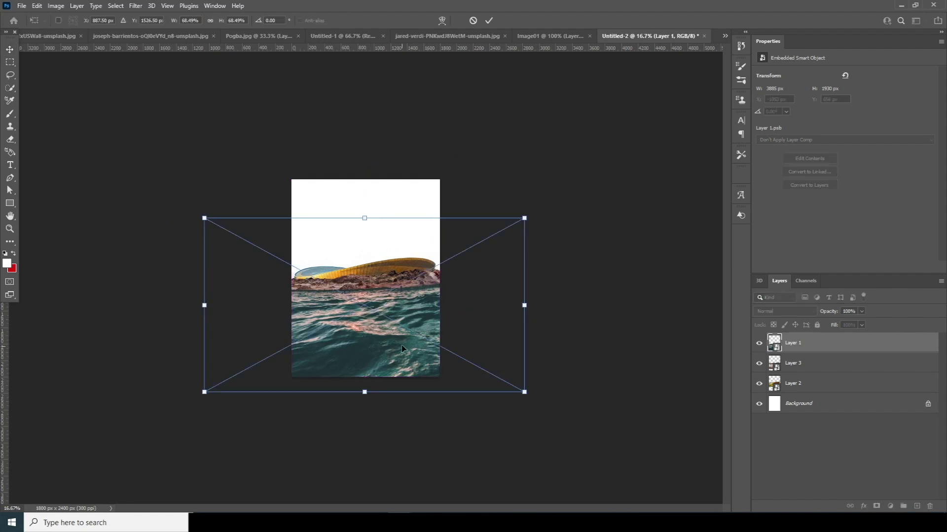
{"action": "right_click", "coordinate": [393, 171]}
{"action": "left_click", "coordinate": [416, 224]}
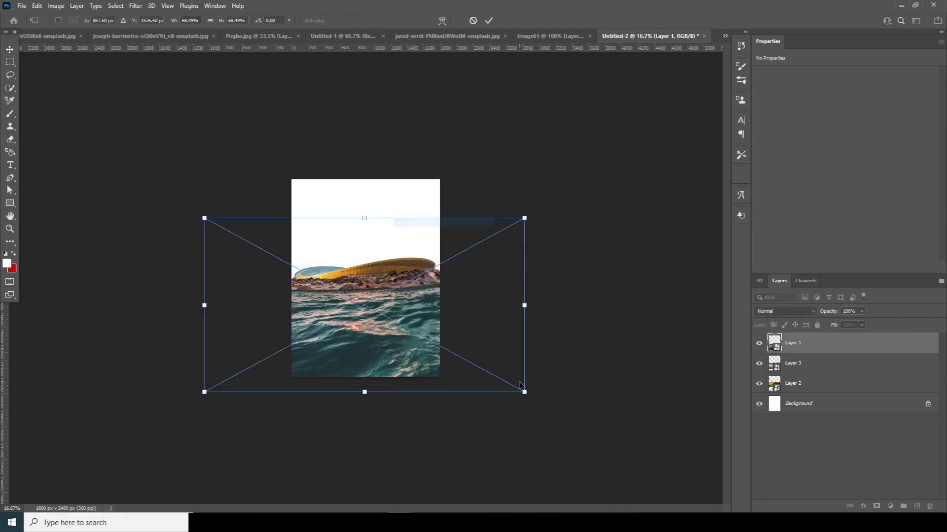
{"action": "left_click_drag", "start_coordinate": [524, 392], "coordinate": [549, 392]}
{"action": "left_click_drag", "start_coordinate": [179, 392], "coordinate": [170, 392]}
- Warp the water again, raising its right side and reshaping the mesh
{"action": "right_click", "coordinate": [382, 330]}
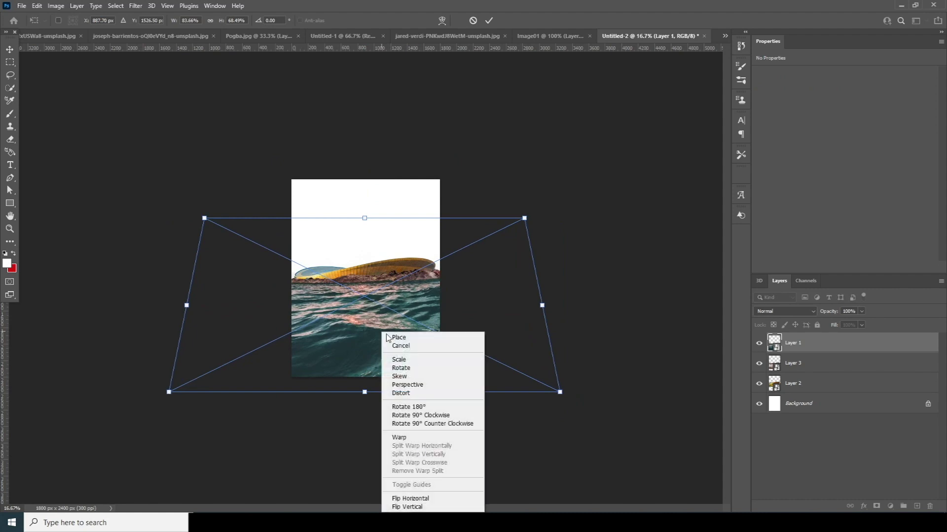
{"action": "left_click", "coordinate": [403, 437]}
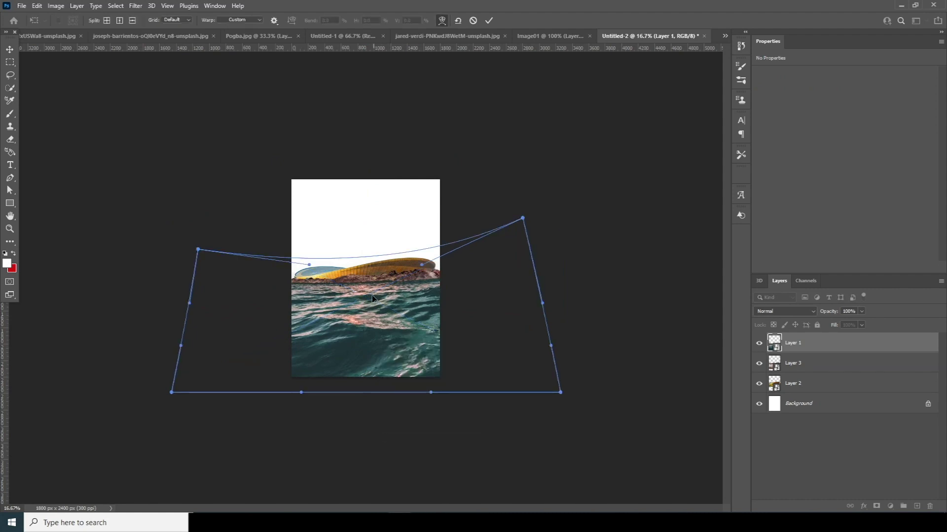
{"action": "left_click_drag", "start_coordinate": [514, 222], "coordinate": [514, 206]}
{"action": "left_click_drag", "start_coordinate": [431, 291], "coordinate": [305, 294]}
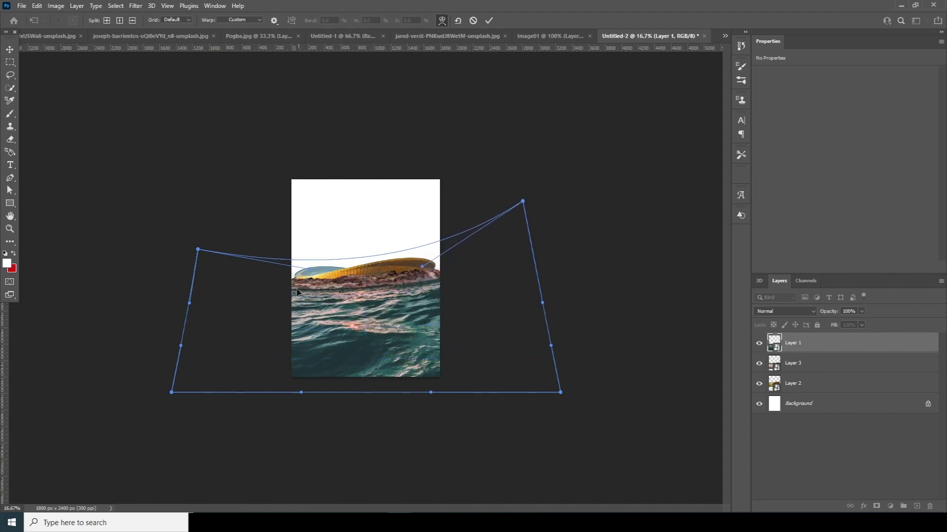
{"action": "left_click", "coordinate": [406, 319]}
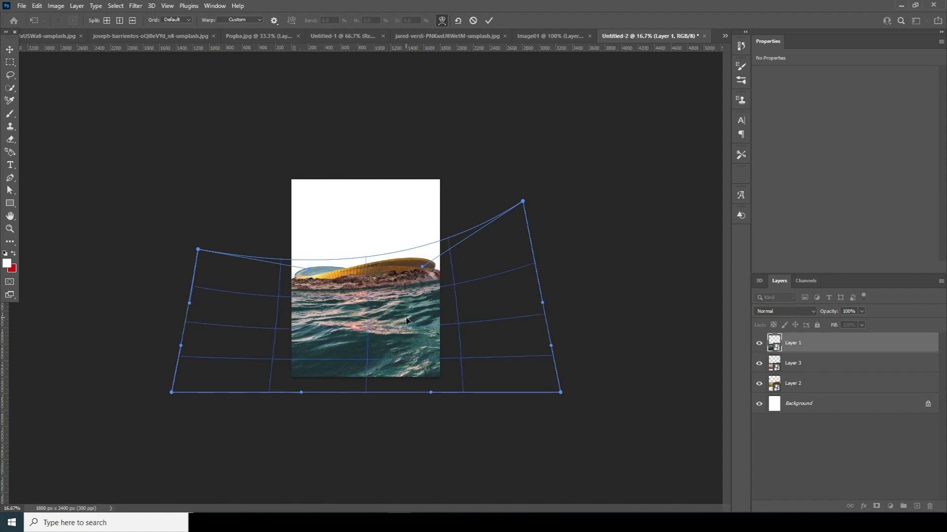
{"action": "key", "text": "Return"}
{"action": "key", "text": "ctrl+plus"}
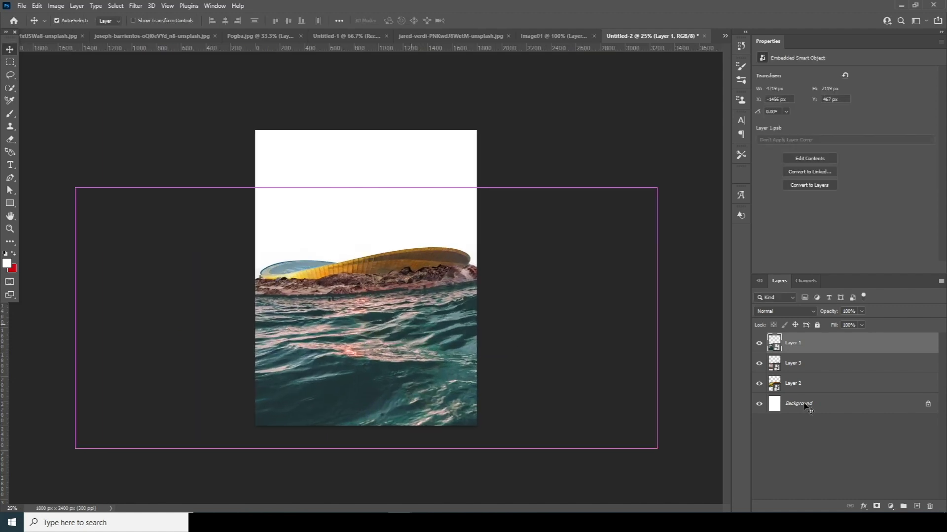
- Select the stadium, rocks and water layers and nudge them down, then back up
{"action": "left_click", "coordinate": [795, 387]}
{"action": "left_click", "coordinate": [792, 345], "text": "shift"}
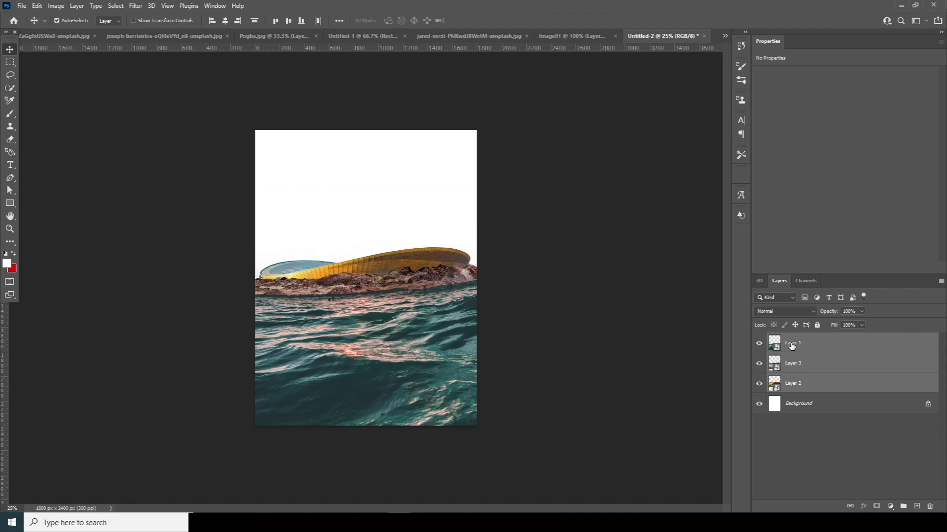
{"action": "key", "text": "shift+Down"}
{"action": "key", "text": "shift+Down"}
{"action": "key", "text": "shift+Down"}
{"action": "key", "text": "shift+Down"}
{"action": "key", "text": "shift+Down"}
{"action": "key", "text": "shift+Down"}
{"action": "key", "text": "shift+Down"}
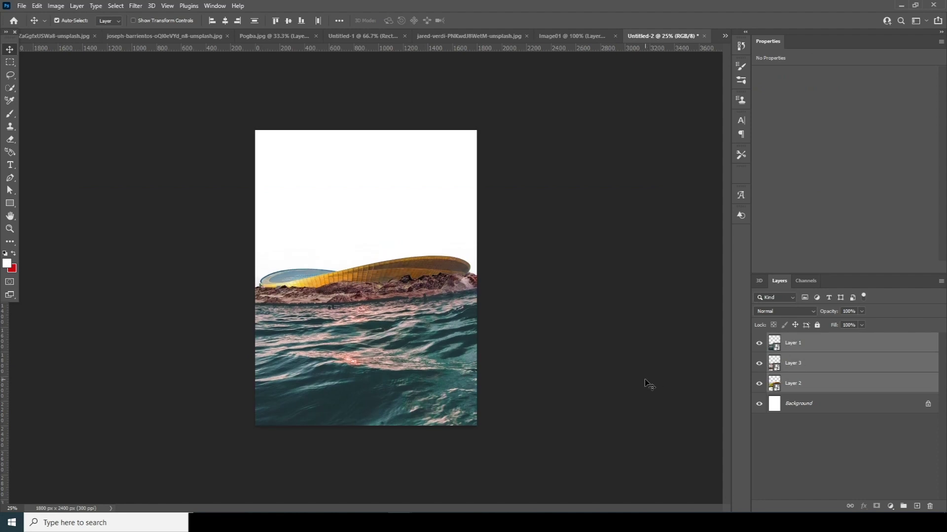
{"action": "key", "text": "shift+Up"}
{"action": "key", "text": "shift+Up"}
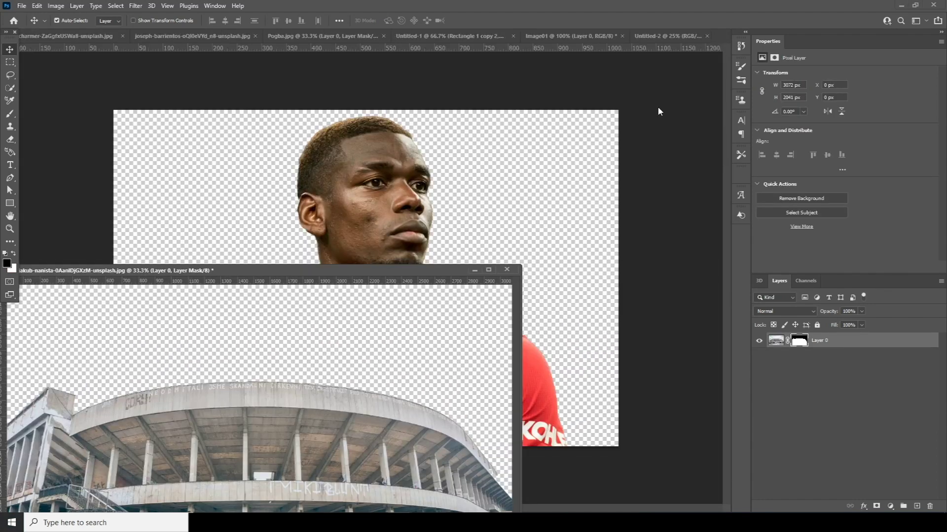
- Drag the masked concrete stadium photo into the poster as a new layer
{"action": "left_click", "coordinate": [665, 36]}
{"action": "left_click", "coordinate": [287, 373]}
{"action": "left_click_drag", "start_coordinate": [306, 366], "coordinate": [357, 214]}
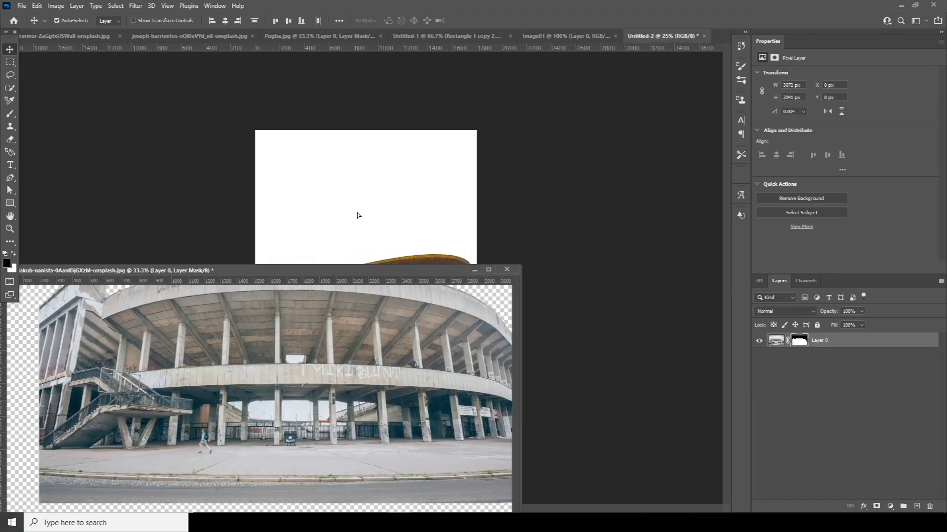
{"action": "left_click", "coordinate": [474, 270]}
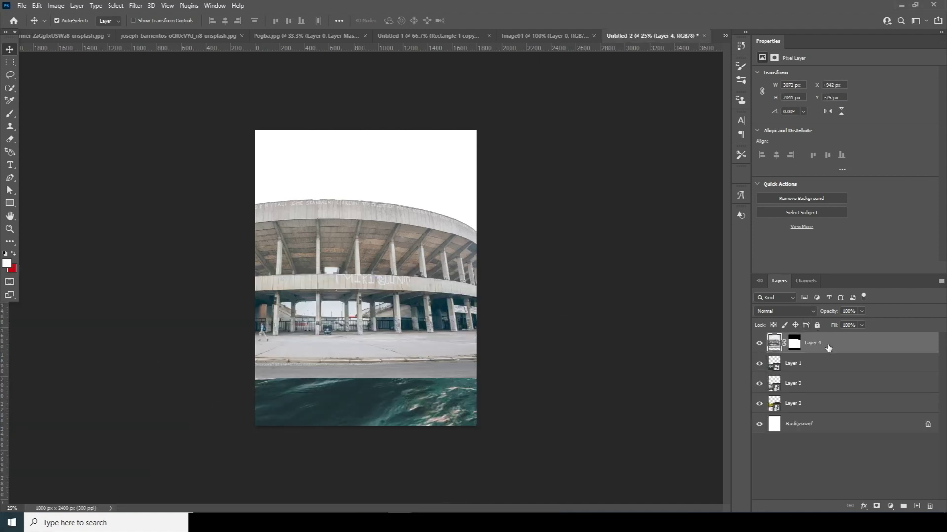
- Make the concrete stadium a smart object, halve its size, and place it behind the rocks
{"action": "right_click", "coordinate": [827, 348]}
{"action": "left_click", "coordinate": [734, 231]}
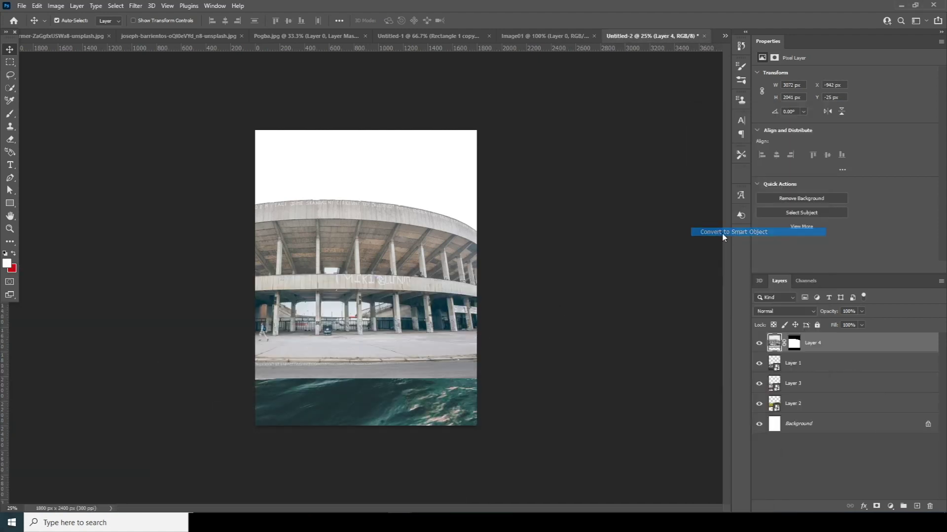
{"action": "key", "text": "ctrl+t"}
{"action": "left_click_drag", "start_coordinate": [521, 201], "coordinate": [427, 243]}
{"action": "left_click_drag", "start_coordinate": [334, 316], "coordinate": [372, 293]}
{"action": "key", "text": "Return"}
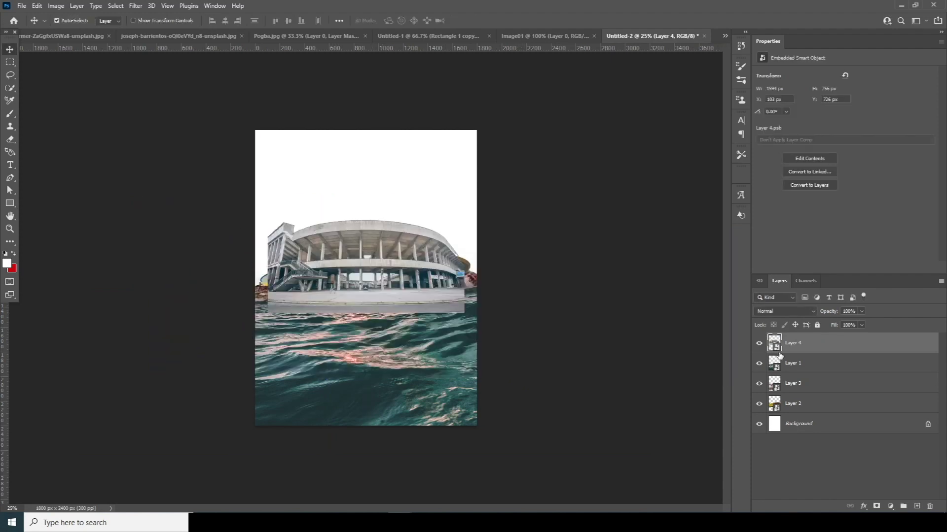
{"action": "left_click_drag", "start_coordinate": [797, 392], "coordinate": [797, 413]}
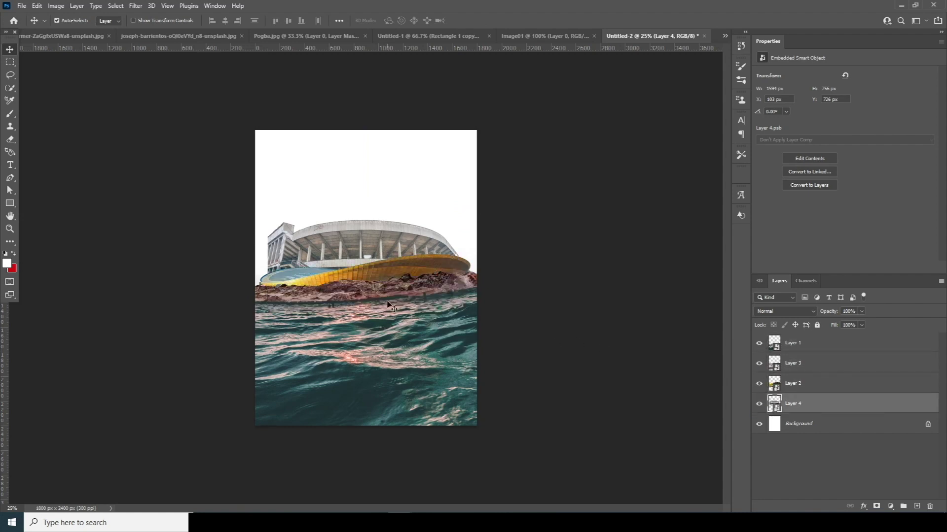
- Tilt the concrete stadium to −4.93°, scale it to 43%, and duplicate it
{"action": "key", "text": "ctrl+t"}
{"action": "left_click_drag", "start_coordinate": [373, 296], "coordinate": [371, 291]}
{"action": "left_click_drag", "start_coordinate": [474, 321], "coordinate": [498, 298]}
{"action": "left_click_drag", "start_coordinate": [407, 265], "coordinate": [409, 268]}
{"action": "left_click_drag", "start_coordinate": [459, 210], "coordinate": [435, 248]}
{"action": "key", "text": "Return"}
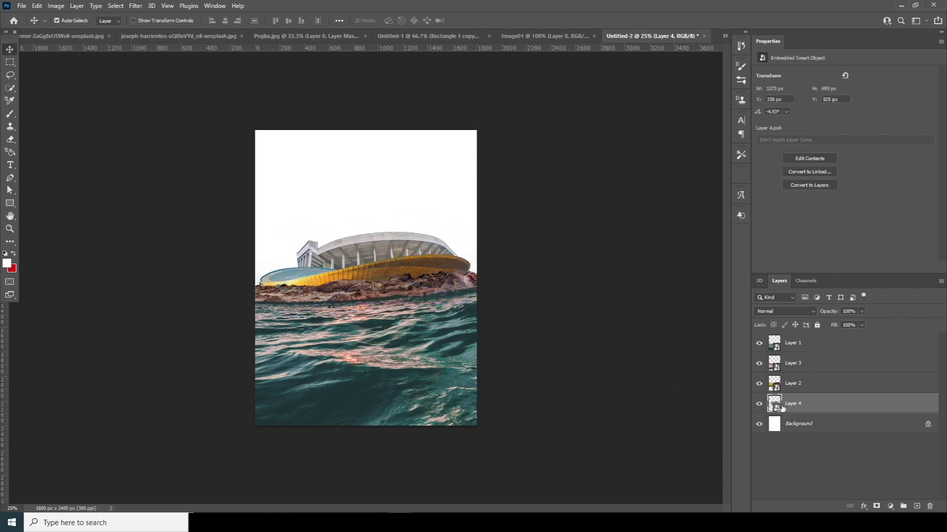
{"action": "key", "text": "ctrl+j"}
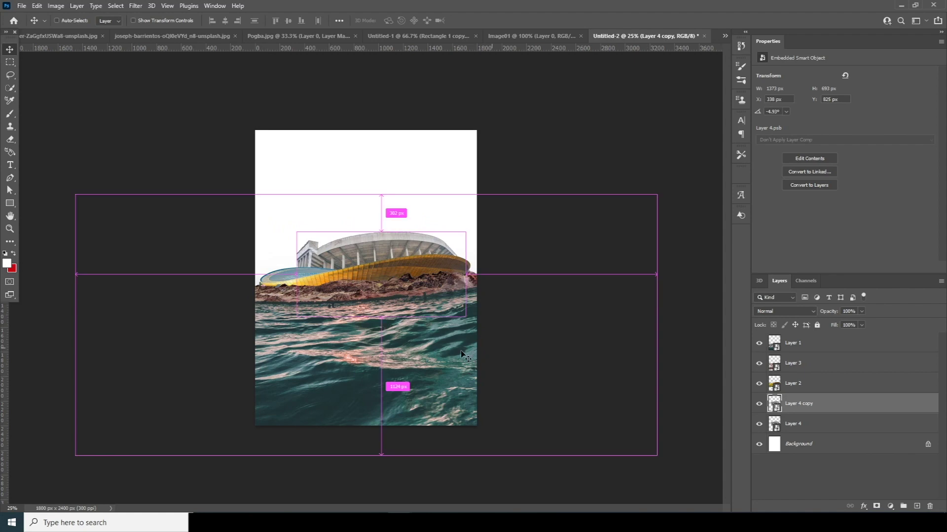
- Flip the stadium copy horizontally, then resize and rotate it to fill the right side
{"action": "key", "text": "ctrl+t"}
{"action": "right_click", "coordinate": [390, 249]}
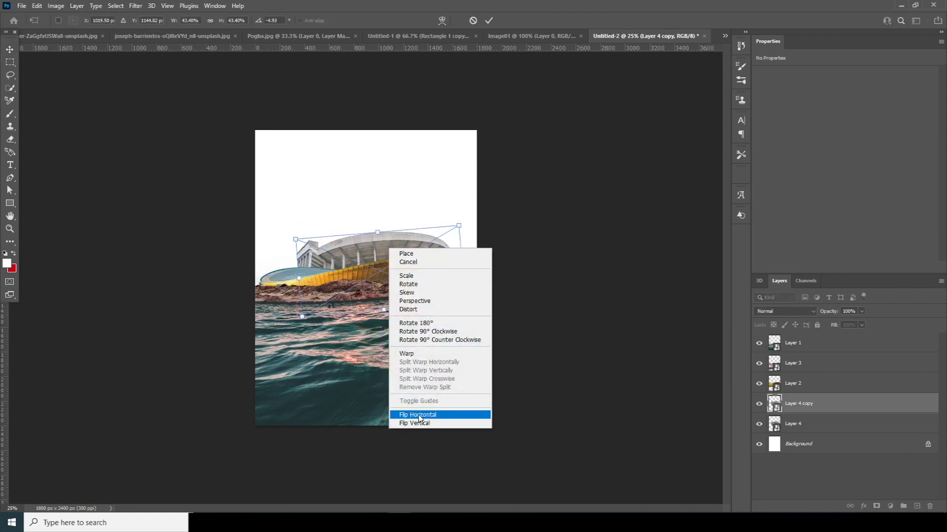
{"action": "left_click", "coordinate": [420, 415]}
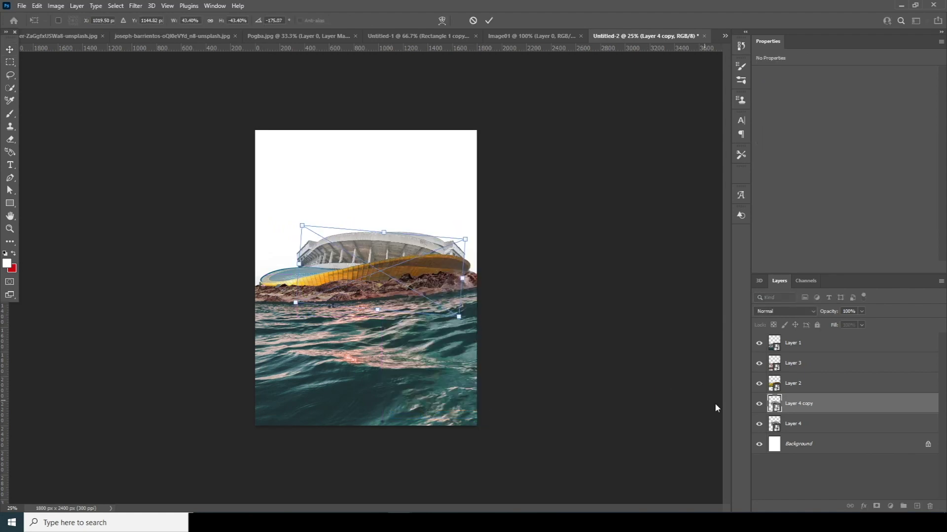
{"action": "left_click_drag", "start_coordinate": [351, 231], "coordinate": [392, 254]}
{"action": "left_click_drag", "start_coordinate": [423, 314], "coordinate": [433, 313]}
{"action": "key", "text": "Return"}
{"action": "key", "text": "ctrl+t"}
{"action": "mouse_move", "coordinate": [503, 231]}
{"action": "left_mouse_down"}
{"action": "mouse_move", "coordinate": [501, 220]}
{"action": "mouse_move", "coordinate": [497, 236]}
{"action": "left_mouse_up"}
{"action": "left_click_drag", "start_coordinate": [334, 257], "coordinate": [331, 269]}
{"action": "key", "text": "Return"}
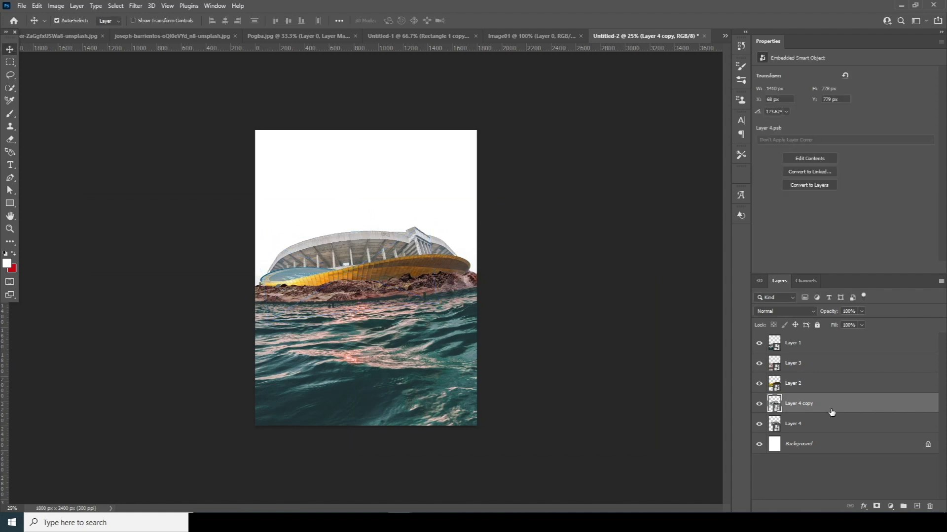
- Mask the copy and paint out its protruding top-right edge with a Hard Round brush
{"action": "left_click", "coordinate": [876, 506]}
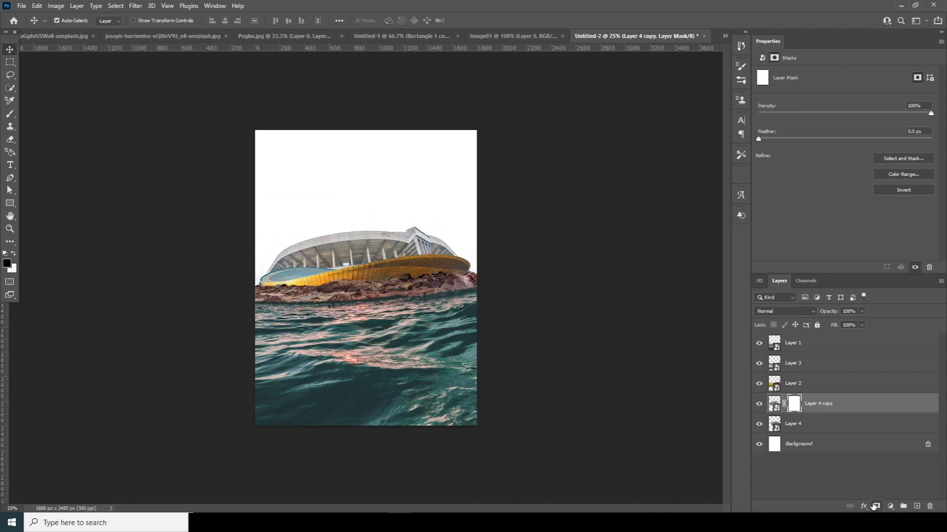
{"action": "key", "text": "b"}
{"action": "left_click", "coordinate": [69, 23]}
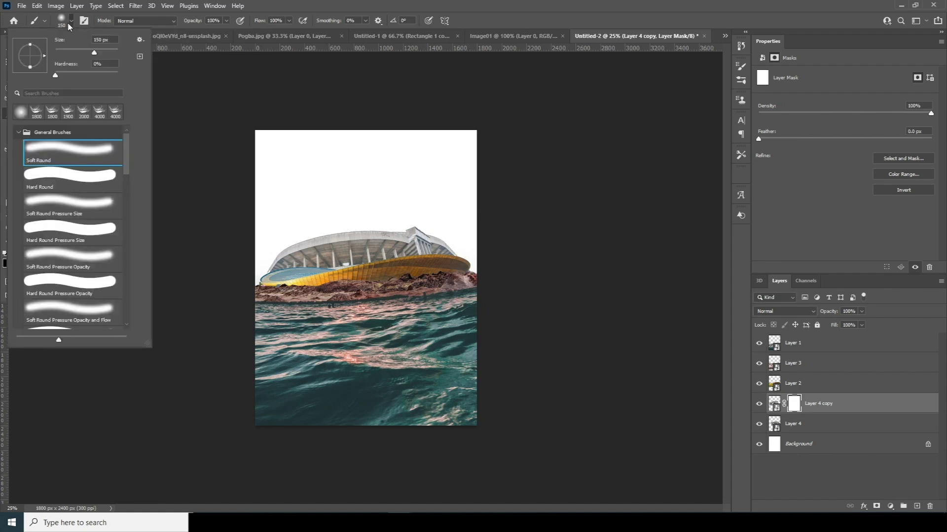
{"action": "double_click", "coordinate": [105, 191]}
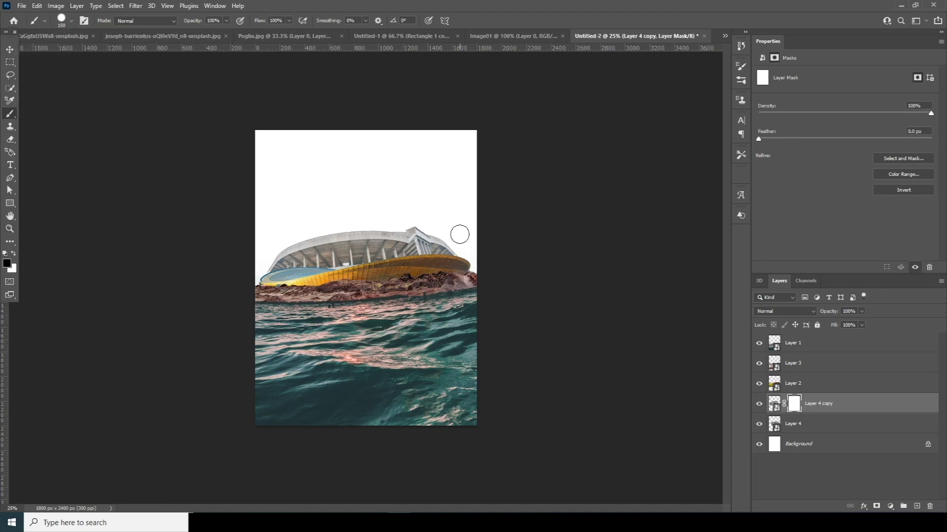
{"action": "mouse_move", "coordinate": [424, 225]}
{"action": "left_mouse_down"}
{"action": "mouse_move", "coordinate": [444, 225]}
{"action": "mouse_move", "coordinate": [420, 232]}
{"action": "left_mouse_up"}
- Drag the Pogba portrait into the poster, placing its layer just above Background
{"action": "key", "text": "v"}
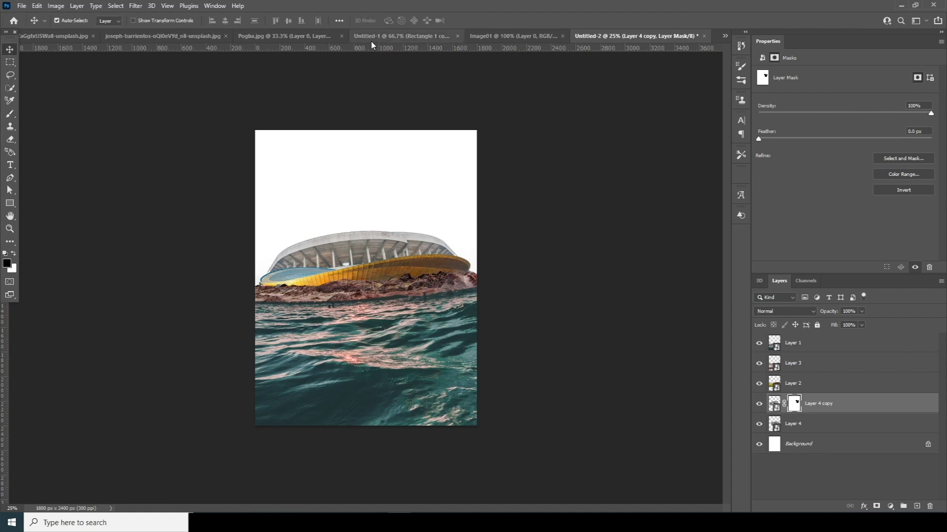
{"action": "left_click", "coordinate": [372, 38]}
{"action": "left_click", "coordinate": [308, 37]}
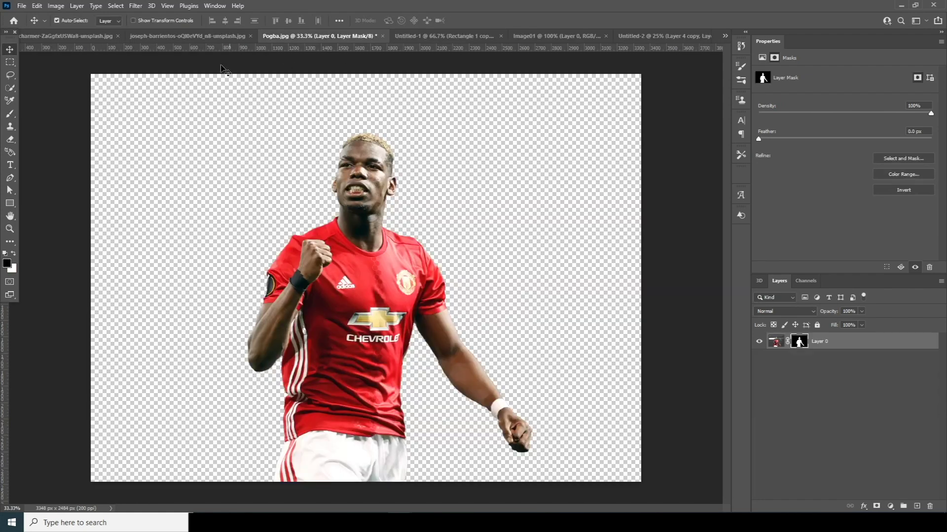
{"action": "left_click", "coordinate": [186, 40]}
{"action": "left_click", "coordinate": [574, 36]}
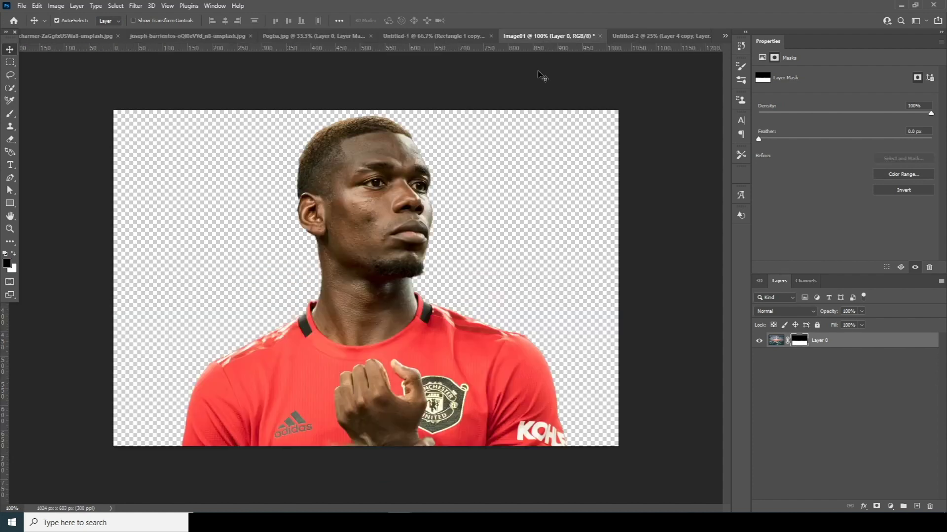
{"action": "left_click", "coordinate": [661, 36]}
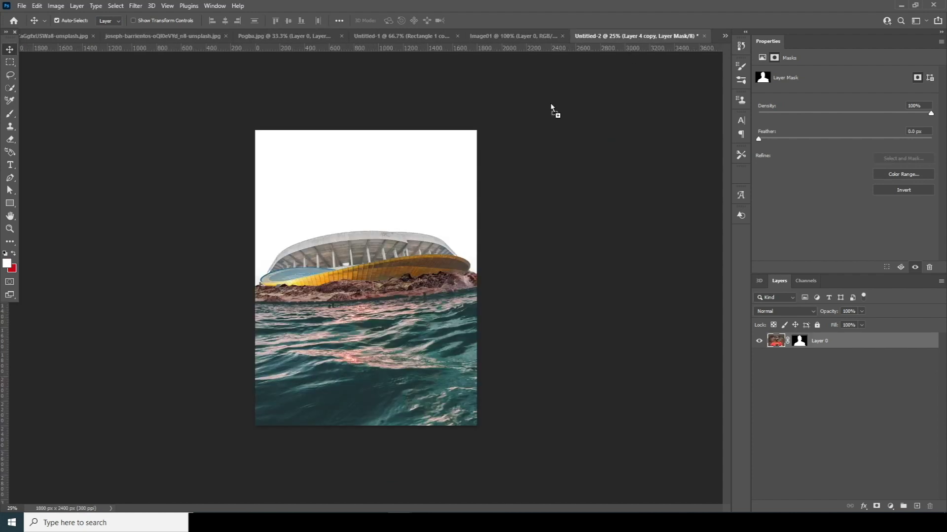
{"action": "left_click_drag", "start_coordinate": [361, 232], "coordinate": [364, 234]}
{"action": "left_click_drag", "start_coordinate": [772, 423], "coordinate": [849, 454]}
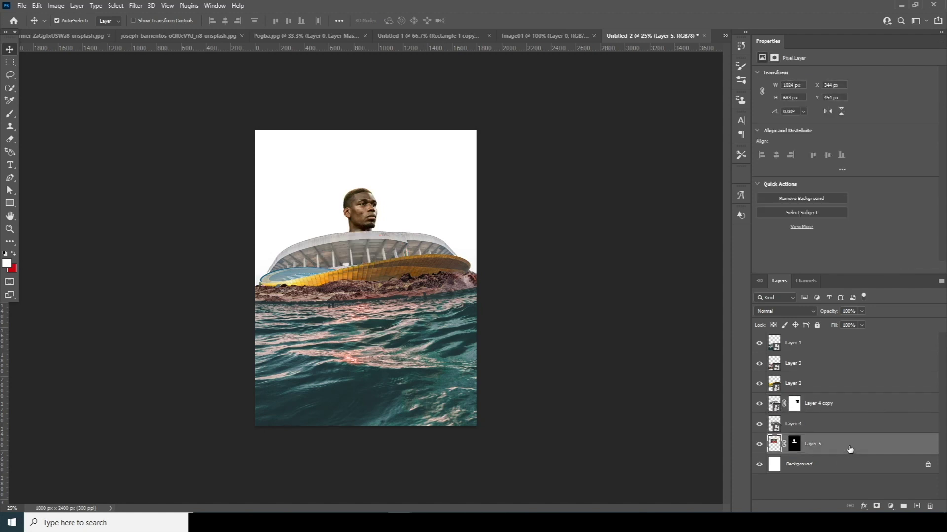
- Convert the portrait to a smart object and enlarge it to about 221%
{"action": "right_click", "coordinate": [850, 449]}
{"action": "left_click", "coordinate": [858, 165]}
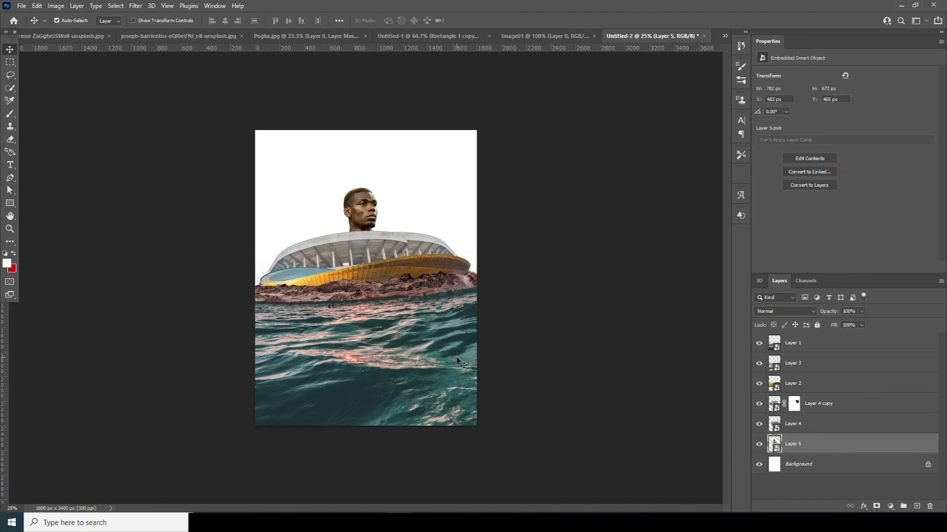
{"action": "key", "text": "ctrl+t"}
{"action": "mouse_move", "coordinate": [410, 270]}
{"action": "left_mouse_down"}
{"action": "mouse_move", "coordinate": [474, 316]}
{"action": "mouse_move", "coordinate": [407, 280]}
{"action": "left_mouse_up"}
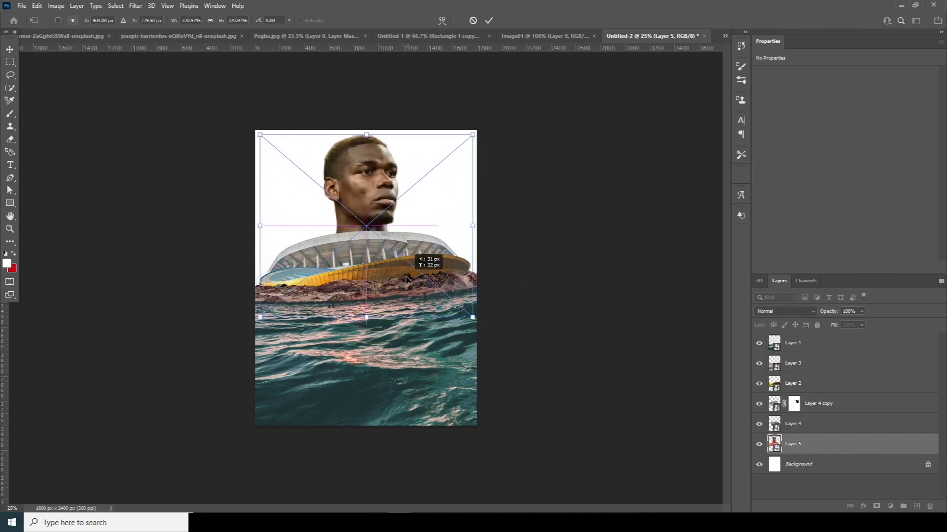
{"action": "key", "text": "Return"}
{"action": "left_click", "coordinate": [776, 419]}
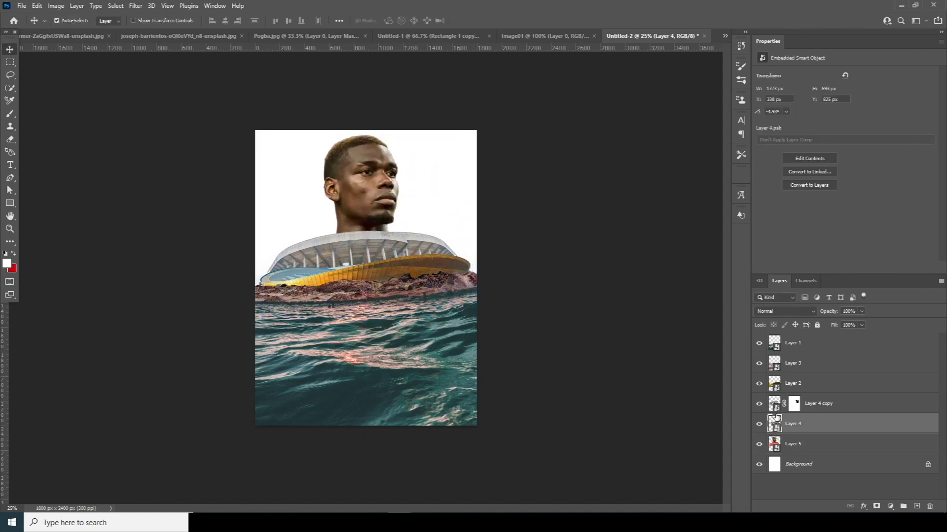
- Move Layers 1–4 (stadium, rocks and water) down about 208 px
{"action": "left_click", "coordinate": [782, 343], "text": "shift"}
{"action": "key", "text": "ctrl+t"}
{"action": "left_click_drag", "start_coordinate": [458, 350], "coordinate": [458, 383]}
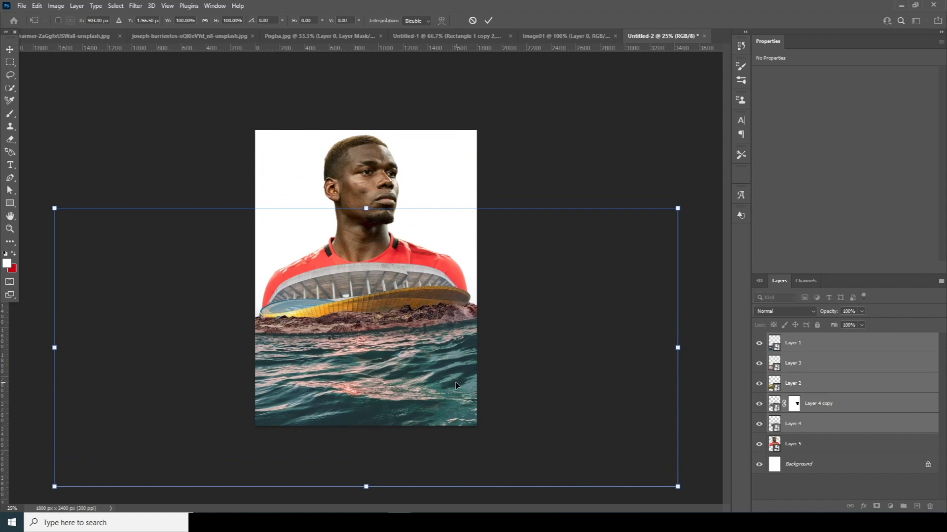
{"action": "key", "text": "Down"}
{"action": "key", "text": "Down"}
{"action": "key", "text": "Down"}
{"action": "key", "text": "Down"}
{"action": "key", "text": "Down"}
{"action": "key", "text": "Down"}
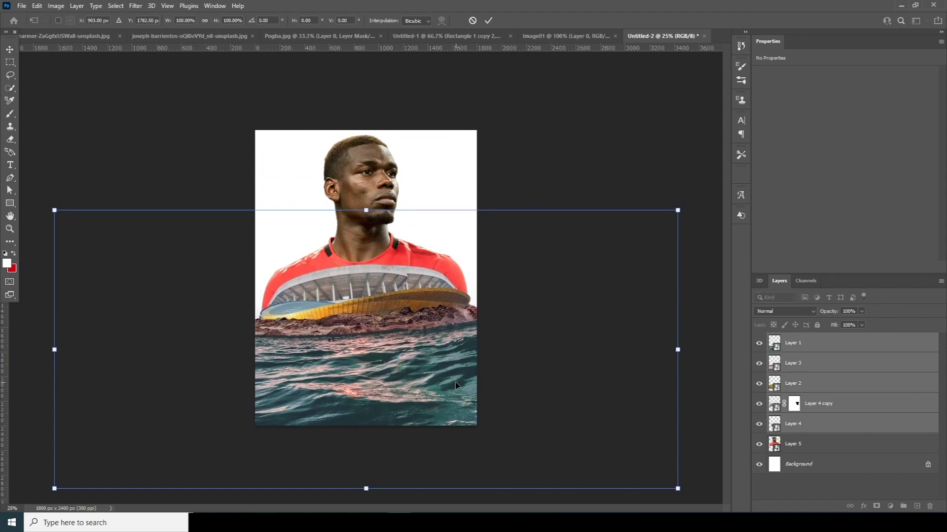
{"action": "key", "text": "Return"}
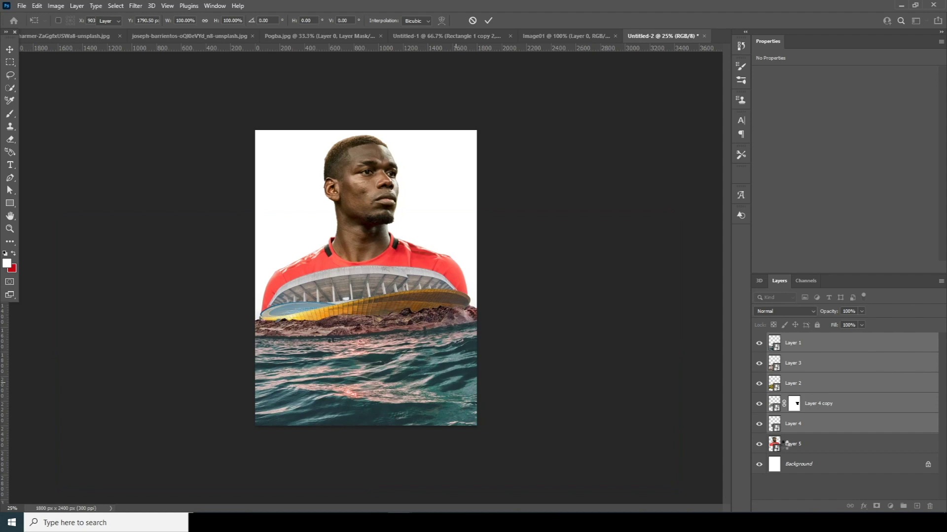
- Shrink the Layer 5 portrait to about 199%
{"action": "left_click", "coordinate": [789, 444]}
{"action": "key", "text": "ctrl+t"}
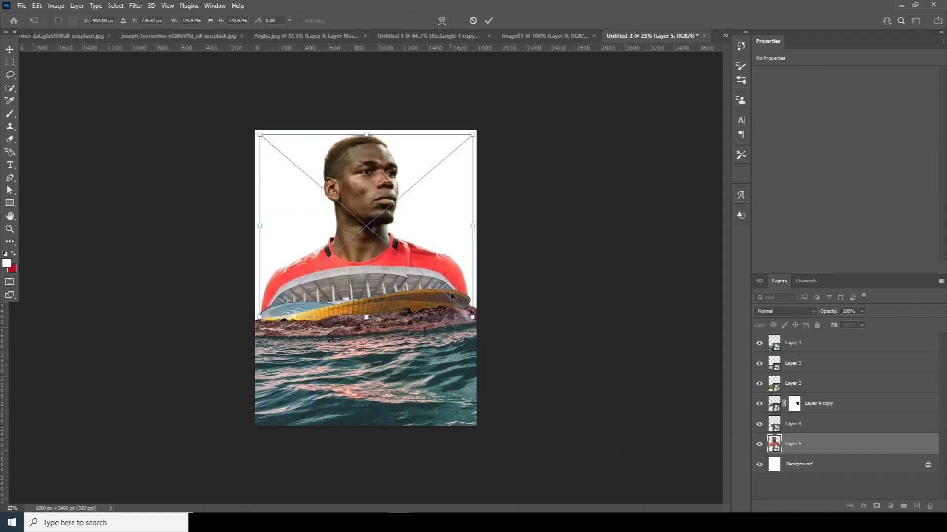
{"action": "left_click_drag", "start_coordinate": [472, 316], "coordinate": [462, 309]}
{"action": "key", "text": "Return"}
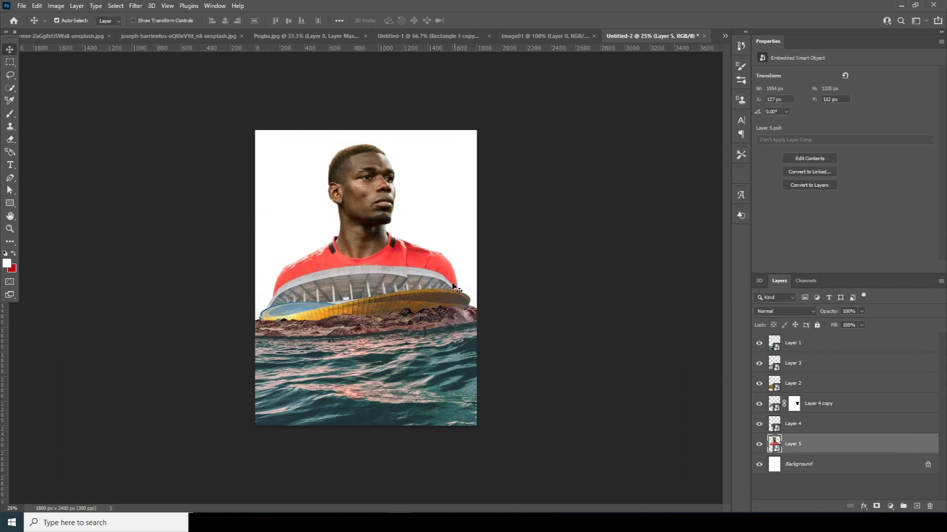
- Bring the celebrating Pogba cutout from Pogba.jpg above Layer 4 copy, scaled to about half size
{"action": "left_click", "coordinate": [521, 36]}
{"action": "left_click", "coordinate": [444, 36]}
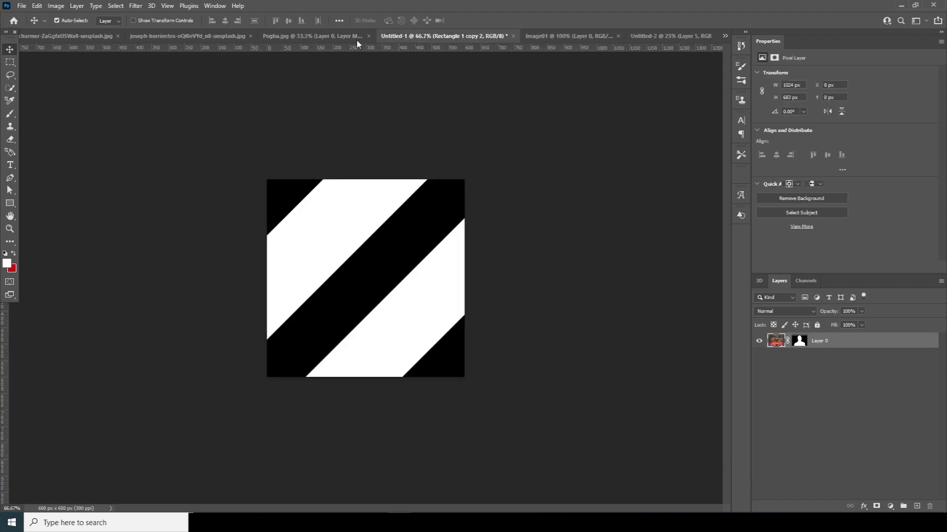
{"action": "left_click", "coordinate": [316, 36]}
{"action": "left_click_drag", "start_coordinate": [361, 207], "coordinate": [419, 294]}
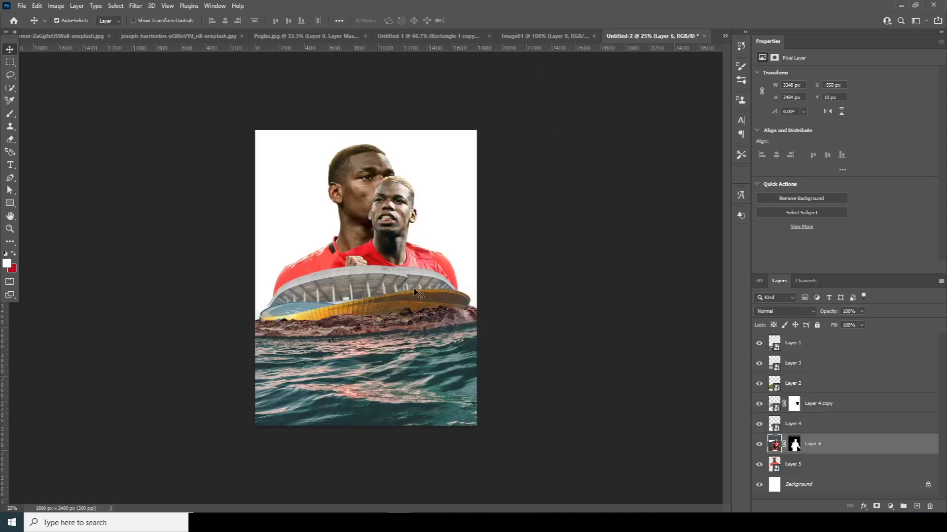
{"action": "left_click_drag", "start_coordinate": [775, 446], "coordinate": [784, 396]}
{"action": "key", "text": "ctrl+t"}
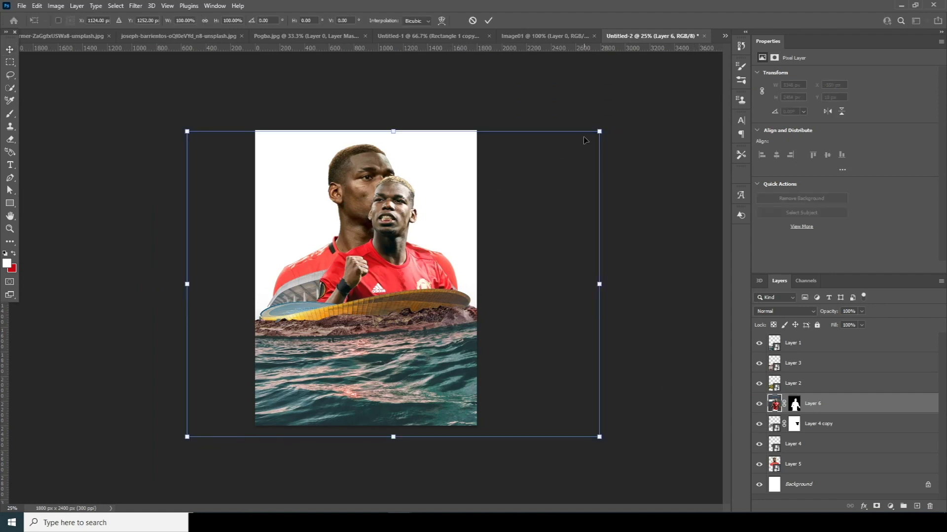
{"action": "left_click_drag", "start_coordinate": [597, 132], "coordinate": [495, 208]}
{"action": "left_click_drag", "start_coordinate": [411, 264], "coordinate": [413, 267]}
{"action": "key", "text": "Return"}
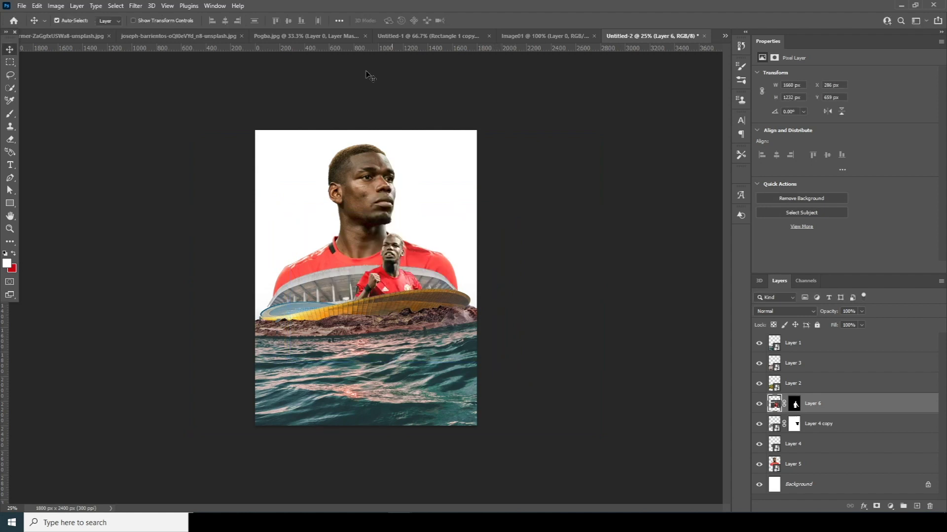
- Place the saluting figure's Layer 7 below Layer 6, shifted left and enlarged to about 125%
{"action": "left_click", "coordinate": [221, 37]}
{"action": "left_click", "coordinate": [64, 36]}
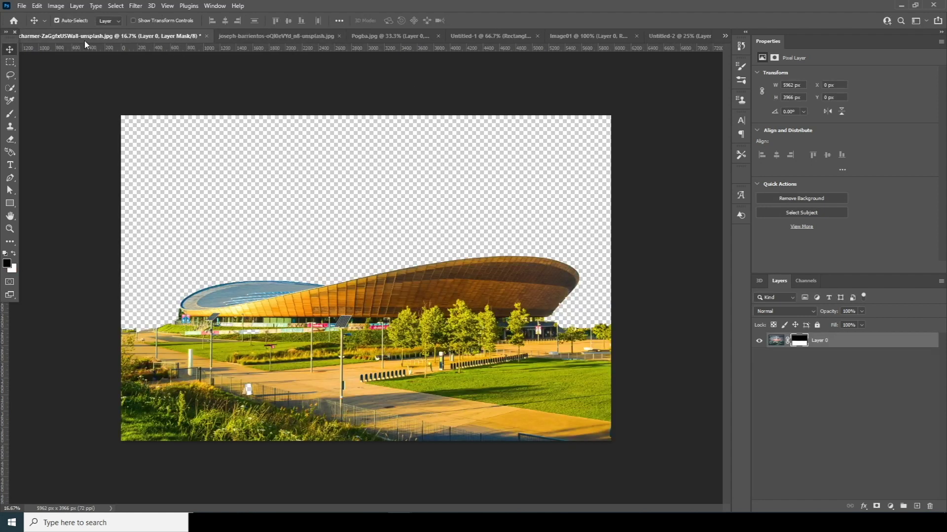
{"action": "left_click", "coordinate": [276, 36]}
{"action": "left_click", "coordinate": [365, 37]}
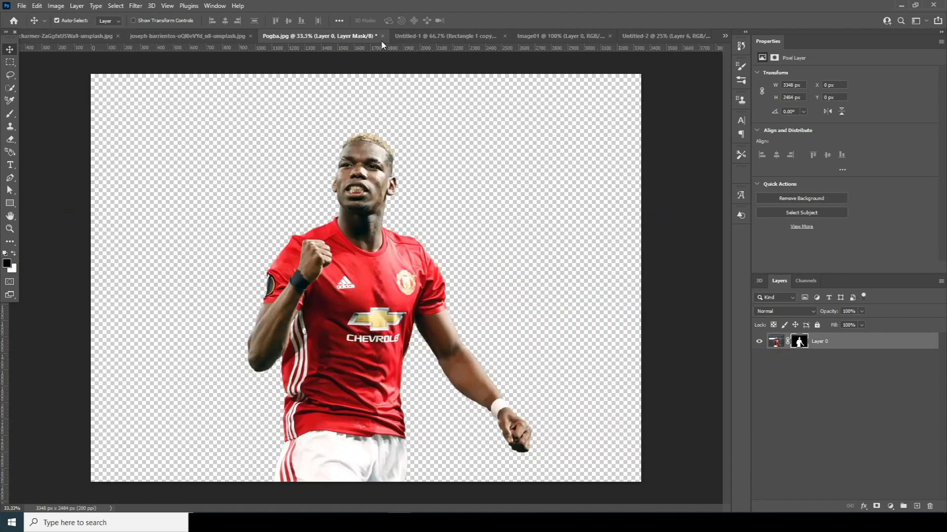
{"action": "left_click", "coordinate": [651, 36]}
{"action": "left_click_drag", "start_coordinate": [774, 397], "coordinate": [775, 434]}
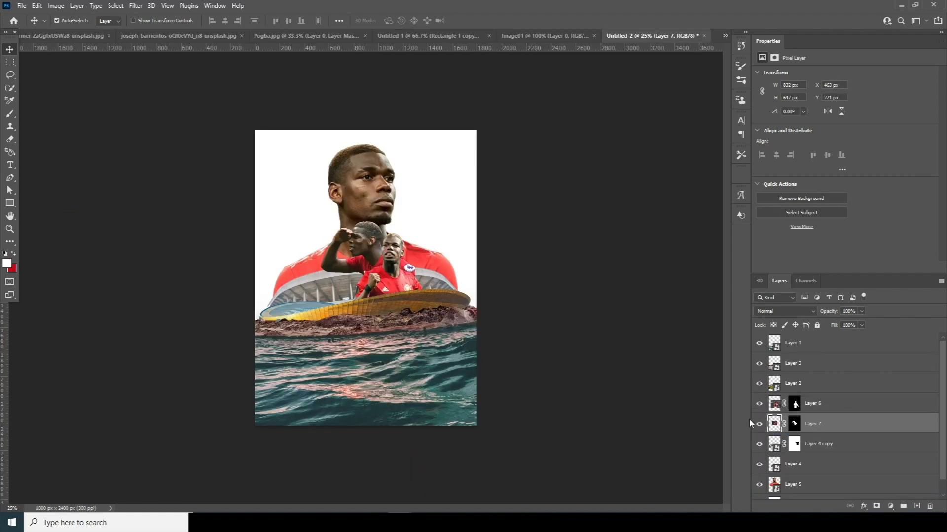
{"action": "key", "text": "ctrl+t"}
{"action": "left_click_drag", "start_coordinate": [400, 293], "coordinate": [367, 327]}
{"action": "left_click_drag", "start_coordinate": [352, 286], "coordinate": [370, 282]}
{"action": "left_click_drag", "start_coordinate": [385, 321], "coordinate": [388, 324]}
{"action": "key", "text": "Return"}
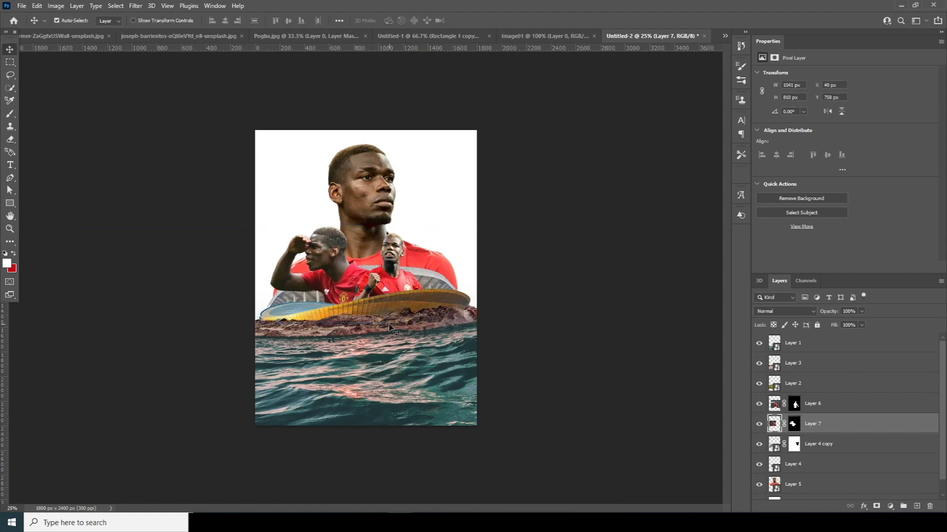
{"action": "scroll", "coordinate": [940, 476], "scroll_direction": "down", "scroll_amount": 1}
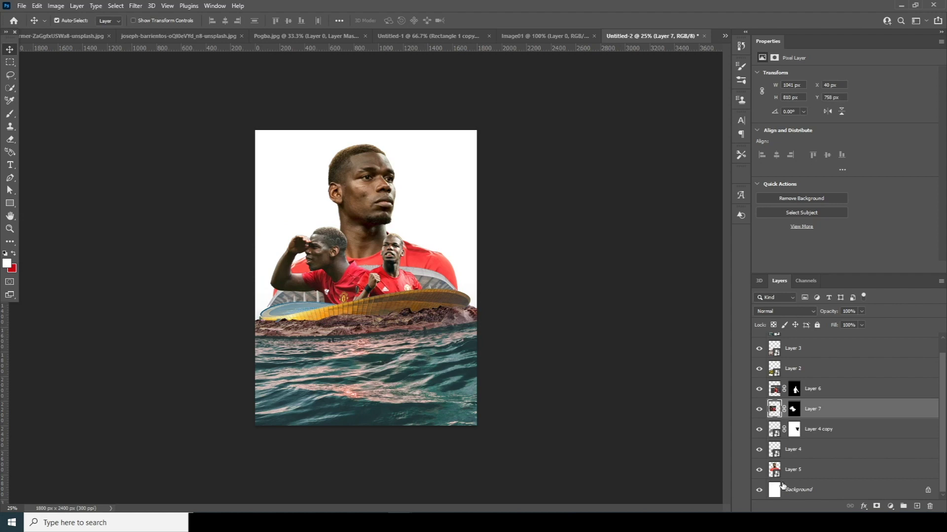
- Add a Solid Color fill layer above the Background and sample a starting colour from the poster
{"action": "left_click", "coordinate": [783, 485]}
{"action": "left_click", "coordinate": [890, 507]}
{"action": "left_click", "coordinate": [880, 333]}
{"action": "left_click", "coordinate": [449, 331]}
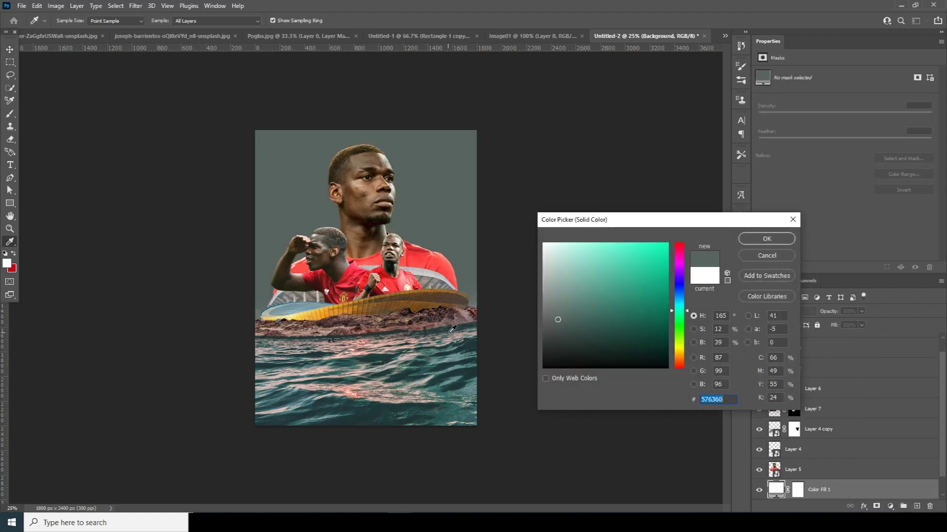
{"action": "left_click_drag", "start_coordinate": [562, 312], "coordinate": [565, 340]}
- Sample the water tones and darken the fill to dark teal #1b2d2e
{"action": "left_click", "coordinate": [454, 350]}
{"action": "left_click", "coordinate": [446, 350]}
{"action": "left_click", "coordinate": [444, 350]}
{"action": "left_click", "coordinate": [445, 350]}
{"action": "left_click", "coordinate": [464, 349]}
{"action": "left_click_drag", "start_coordinate": [592, 336], "coordinate": [595, 346]}
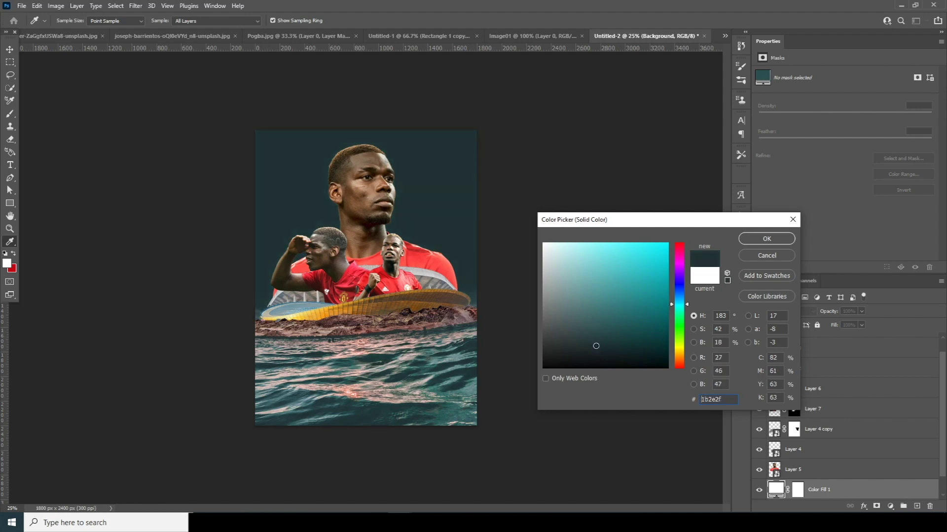
{"action": "left_click", "coordinate": [736, 247]}
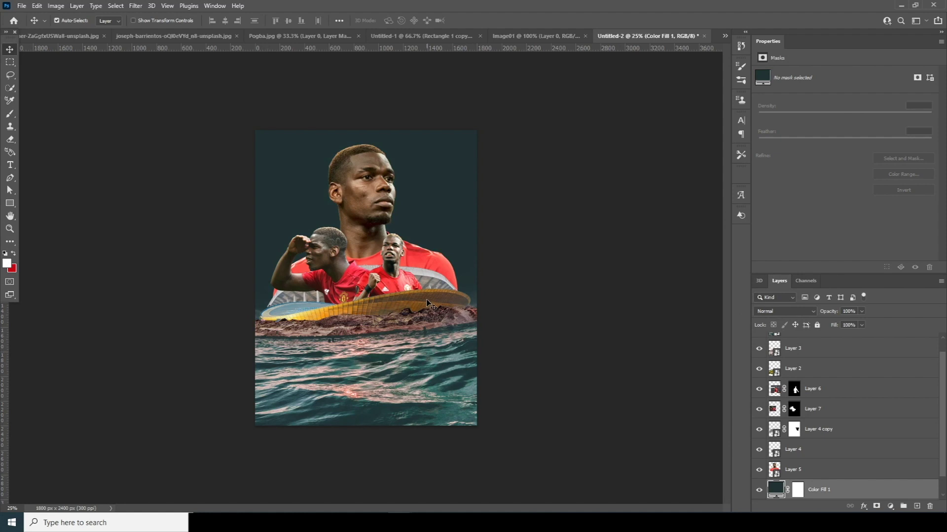
{"action": "left_click", "coordinate": [435, 360]}
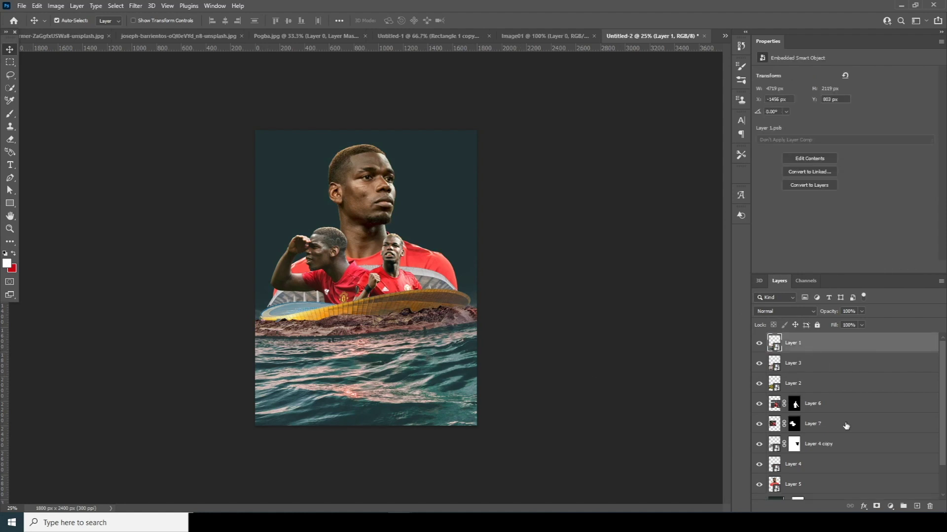
- Add a clipped Hue/Saturation adjustment to Layer 1 and lower its saturation
{"action": "left_click", "coordinate": [890, 506]}
{"action": "left_click", "coordinate": [872, 414]}
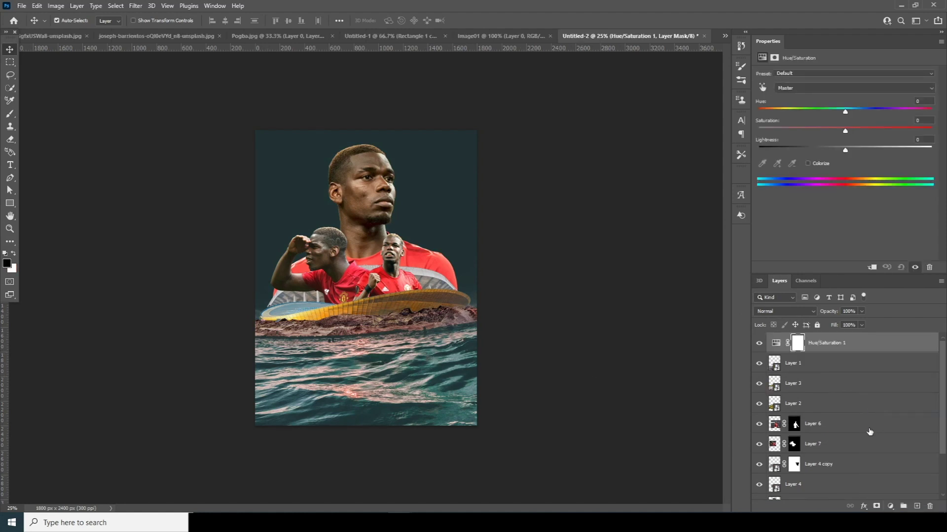
{"action": "left_click", "coordinate": [872, 268]}
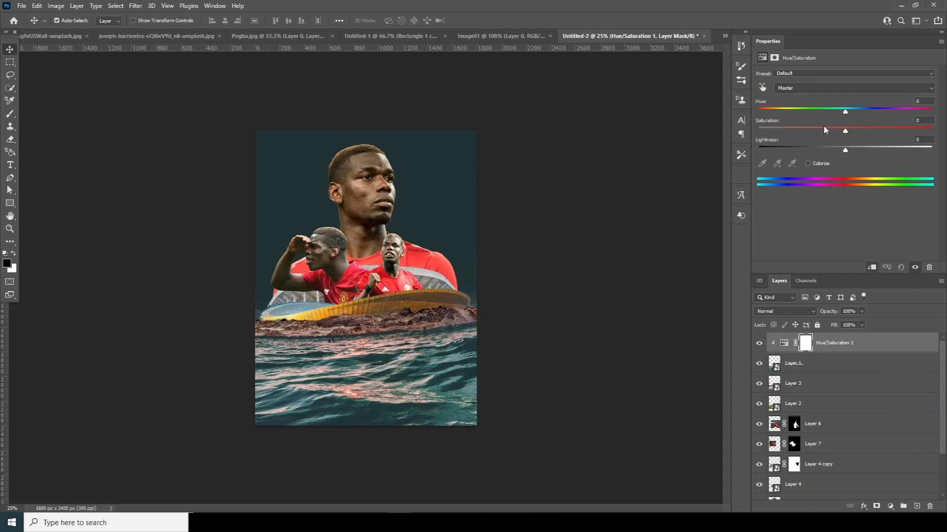
{"action": "left_click_drag", "start_coordinate": [824, 129], "coordinate": [819, 130]}
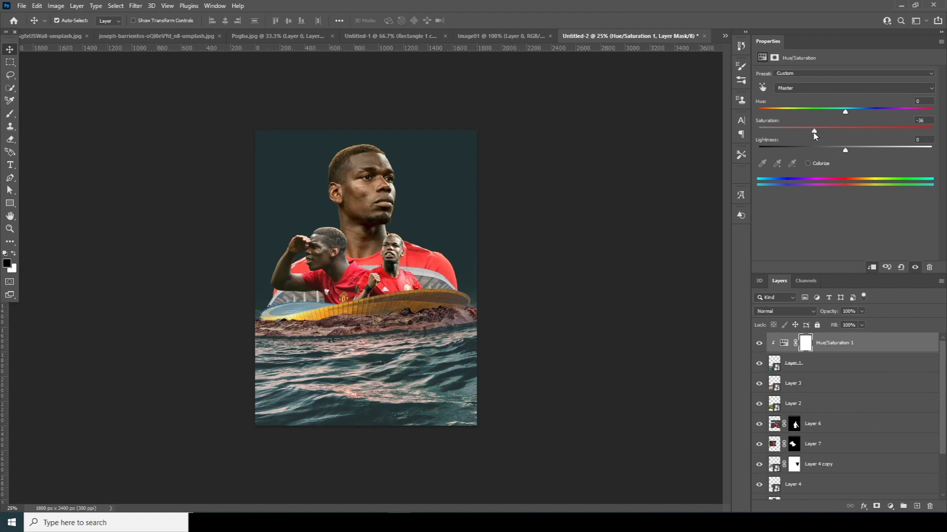
- Add a clipped Hue/Saturation adjustment to Layer 3 and lower its saturation
{"action": "left_click", "coordinate": [800, 386]}
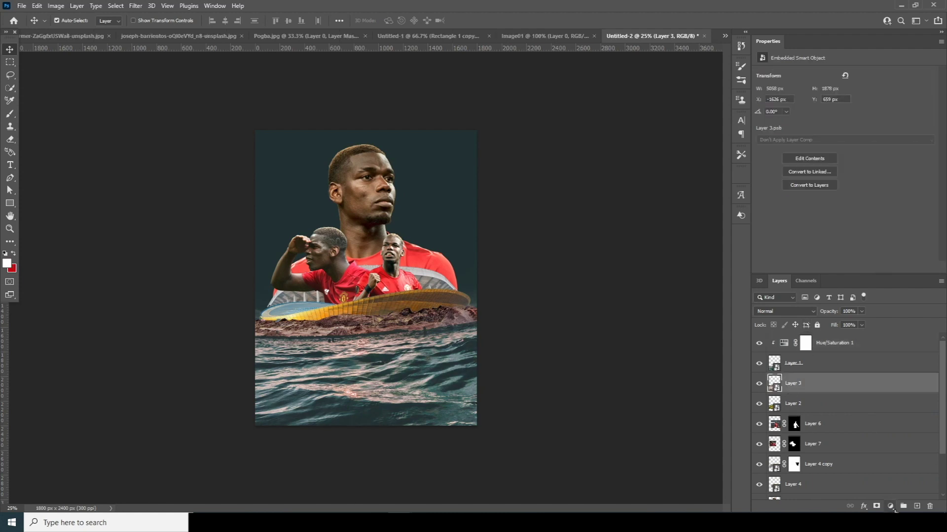
{"action": "left_click", "coordinate": [890, 507]}
{"action": "left_click", "coordinate": [884, 414]}
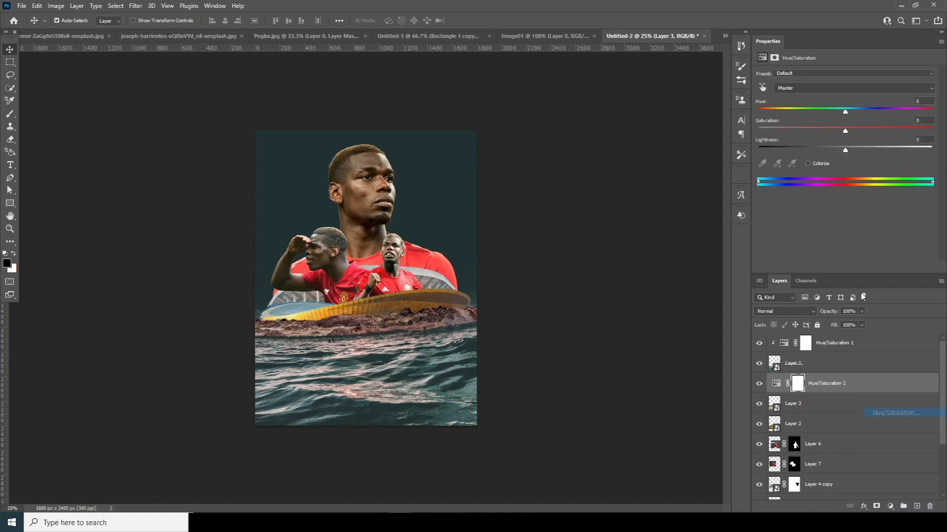
{"action": "left_click", "coordinate": [872, 267]}
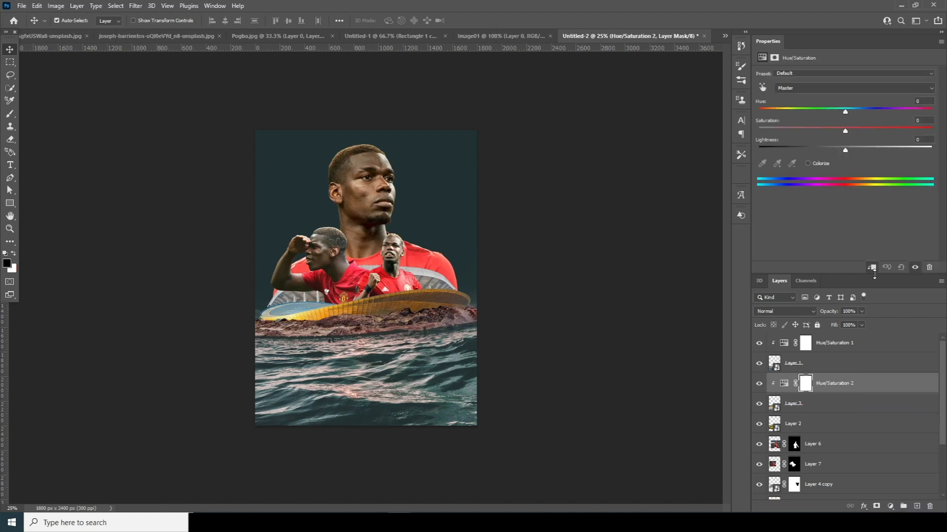
{"action": "left_click_drag", "start_coordinate": [815, 129], "coordinate": [801, 132]}
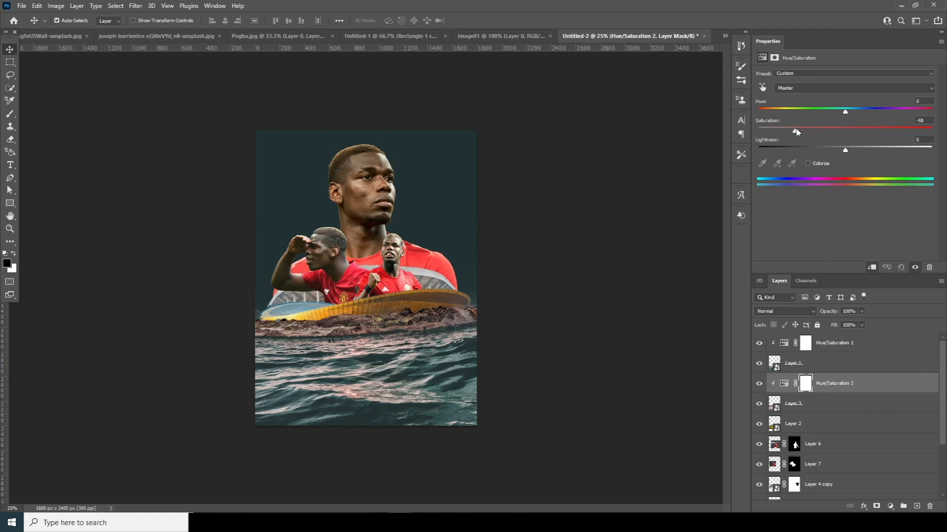
{"action": "scroll", "coordinate": [922, 444], "scroll_direction": "down", "scroll_amount": 3}
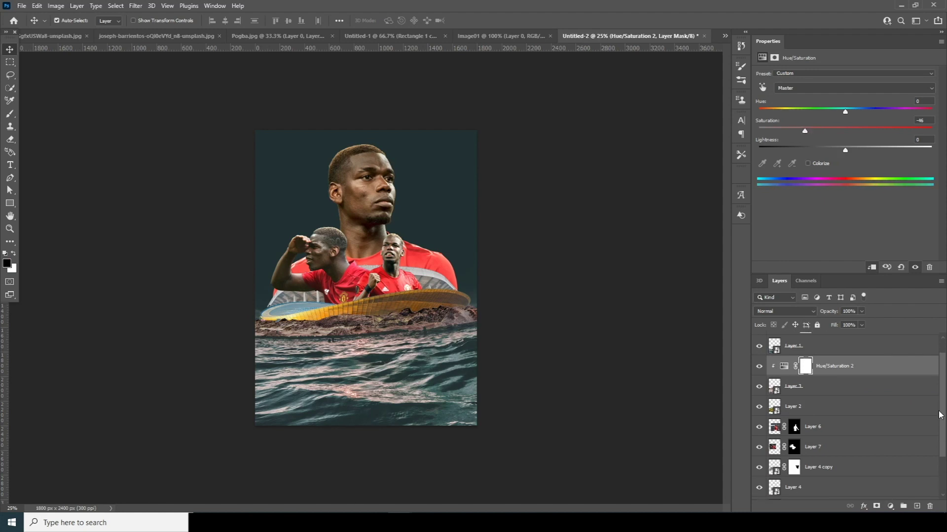
- Clip a Hue/Saturation adjustment to Layer 2 with saturation −57 and lightness −26
{"action": "left_click", "coordinate": [774, 349]}
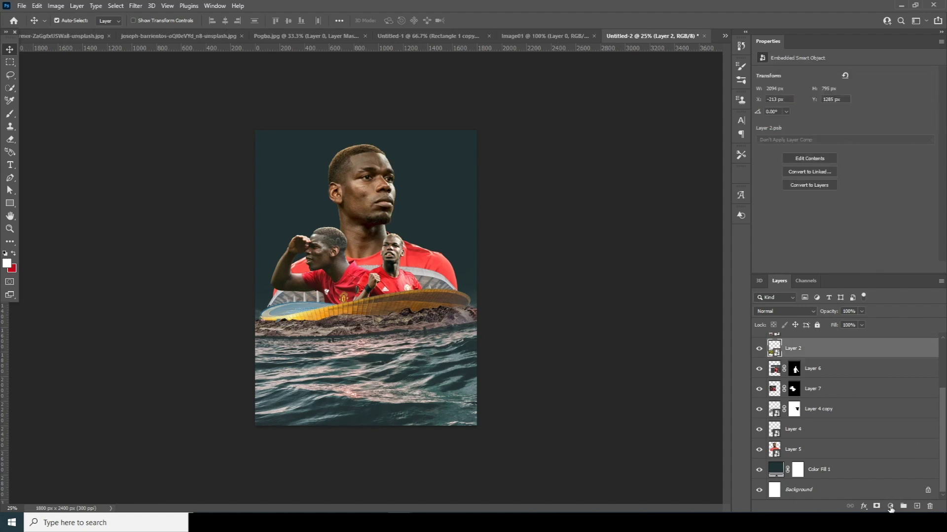
{"action": "left_click", "coordinate": [891, 507]}
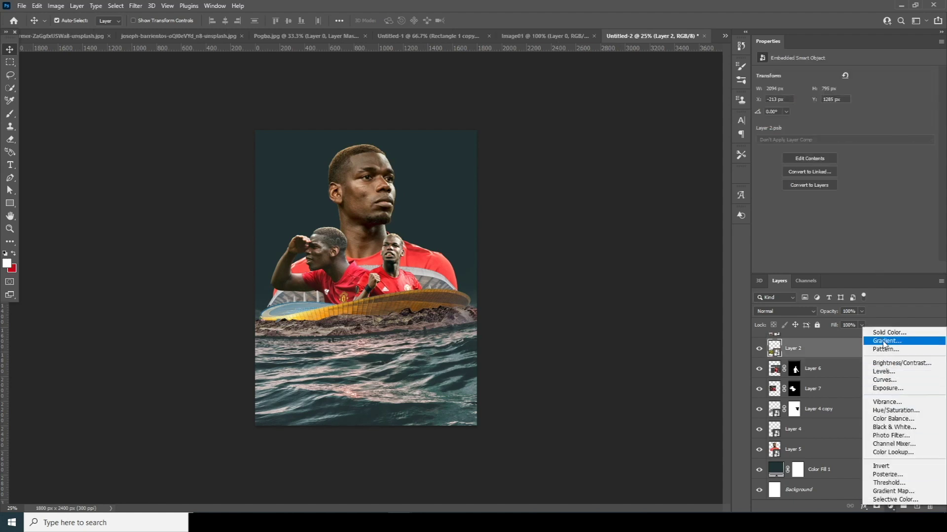
{"action": "left_click", "coordinate": [883, 417]}
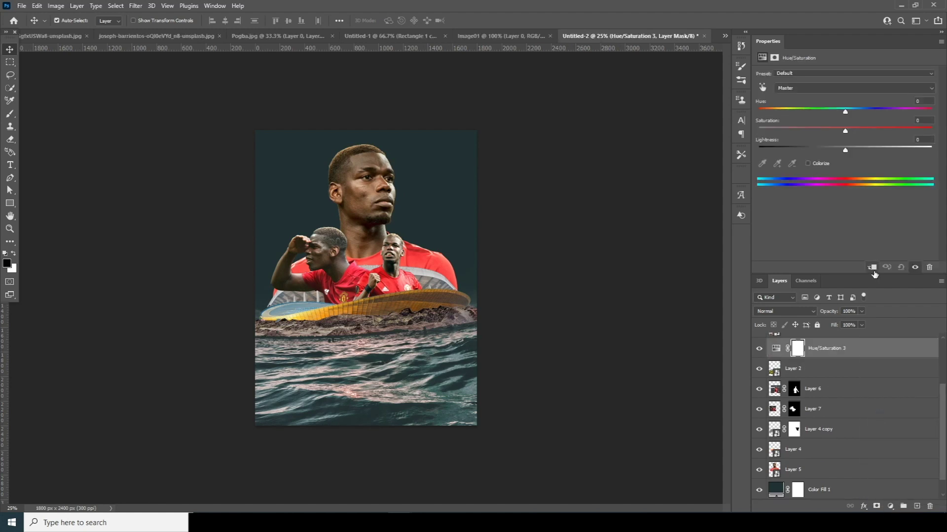
{"action": "left_click", "coordinate": [872, 268]}
{"action": "left_click", "coordinate": [802, 130]}
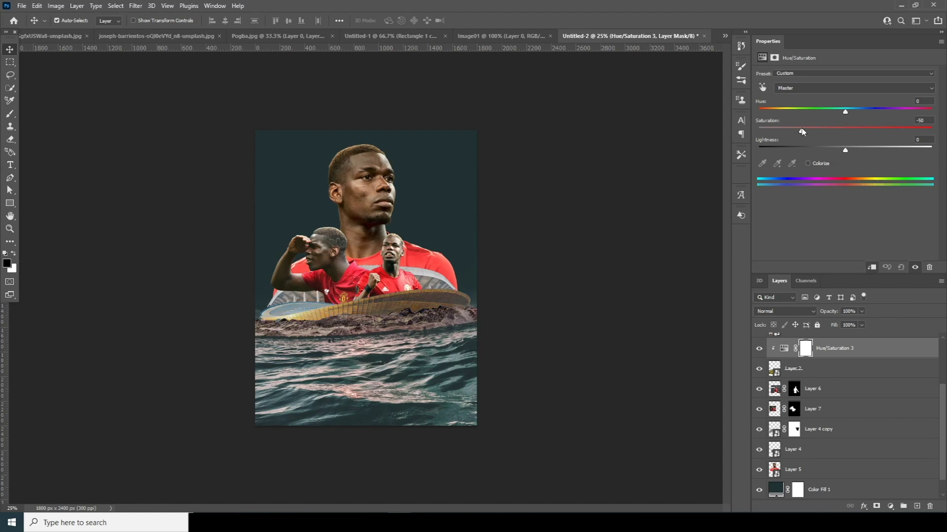
{"action": "left_click_drag", "start_coordinate": [790, 132], "coordinate": [795, 132]}
{"action": "left_click_drag", "start_coordinate": [846, 153], "coordinate": [822, 153]}
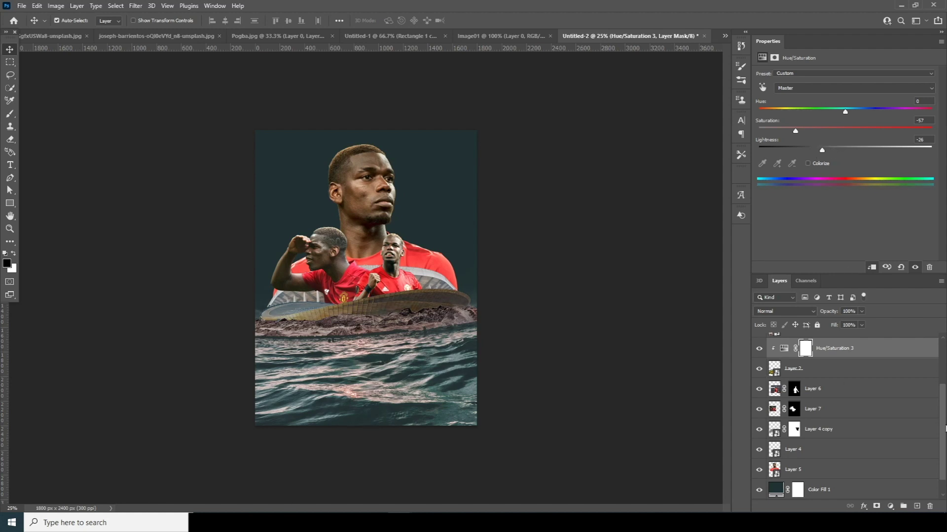
- Lower Hue/Saturation 2's lightness slightly, to about −2
{"action": "scroll", "coordinate": [938, 394], "scroll_direction": "up", "scroll_amount": 3}
{"action": "left_click", "coordinate": [787, 366]}
{"action": "mouse_move", "coordinate": [843, 153]}
{"action": "left_mouse_down"}
{"action": "mouse_move", "coordinate": [833, 153]}
{"action": "mouse_move", "coordinate": [844, 154]}
{"action": "left_mouse_up"}
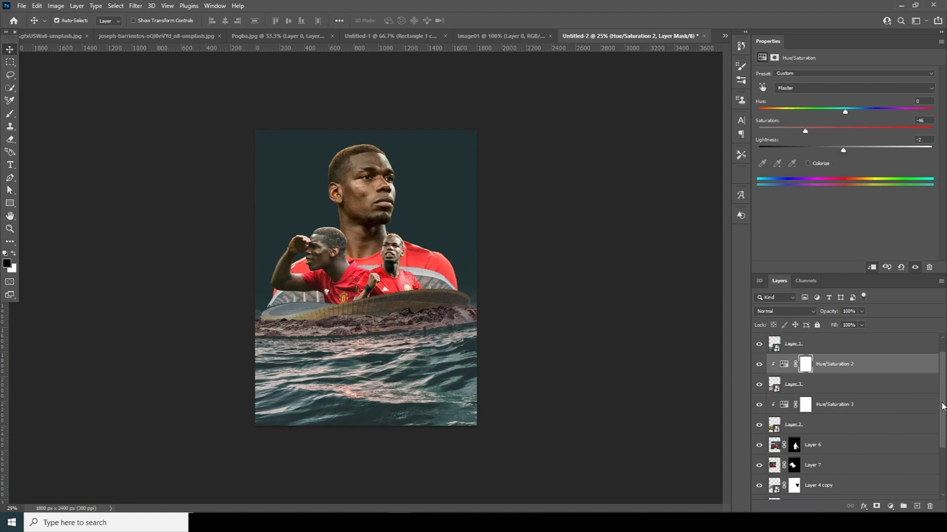
{"action": "left_click", "coordinate": [875, 486]}
{"action": "scroll", "coordinate": [875, 480], "scroll_direction": "down", "scroll_amount": 3}
- Create a new layer above Color Fill 1 and choose the 1900 px smoke brush
{"action": "left_click", "coordinate": [802, 475]}
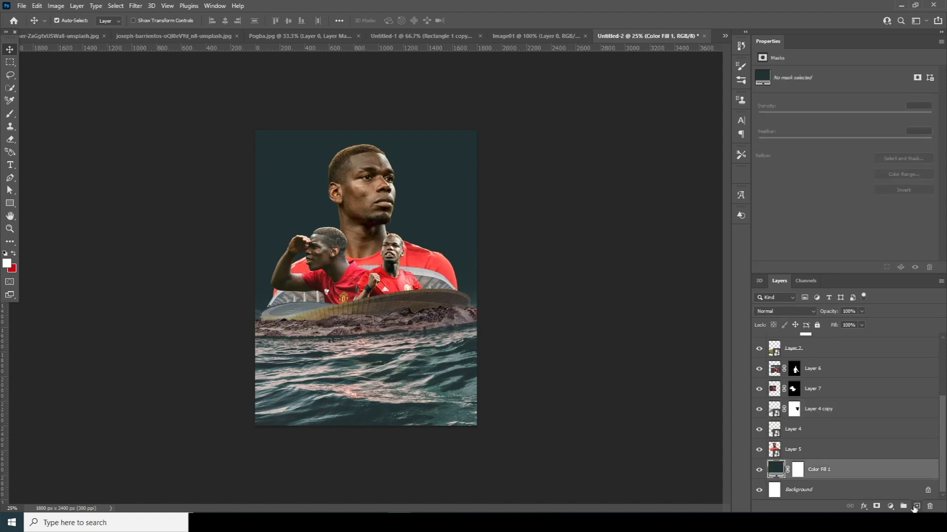
{"action": "left_click", "coordinate": [915, 506]}
{"action": "key", "text": "b"}
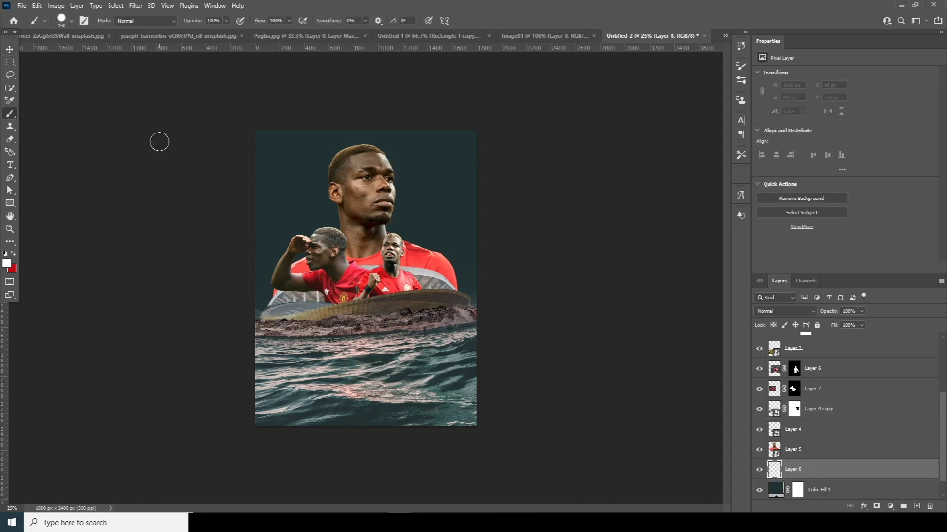
{"action": "left_click", "coordinate": [71, 21]}
{"action": "left_click", "coordinate": [44, 148]}
{"action": "left_click", "coordinate": [785, 471]}
{"action": "left_click", "coordinate": [72, 22]}
{"action": "left_click", "coordinate": [114, 112]}
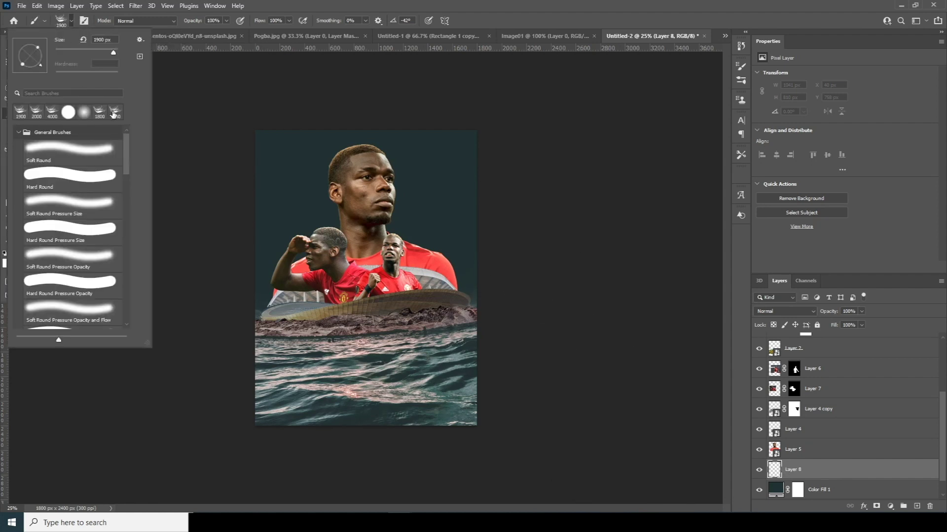
{"action": "left_click", "coordinate": [784, 471]}
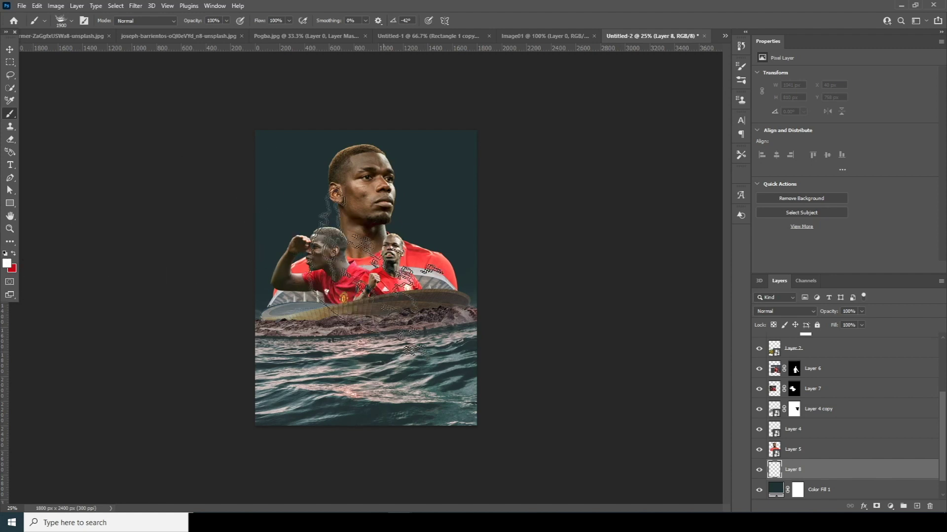
- Stamp white smoke around the head, left edge, right side and upper right, fading it to 27% opacity
{"action": "left_click", "coordinate": [369, 260]}
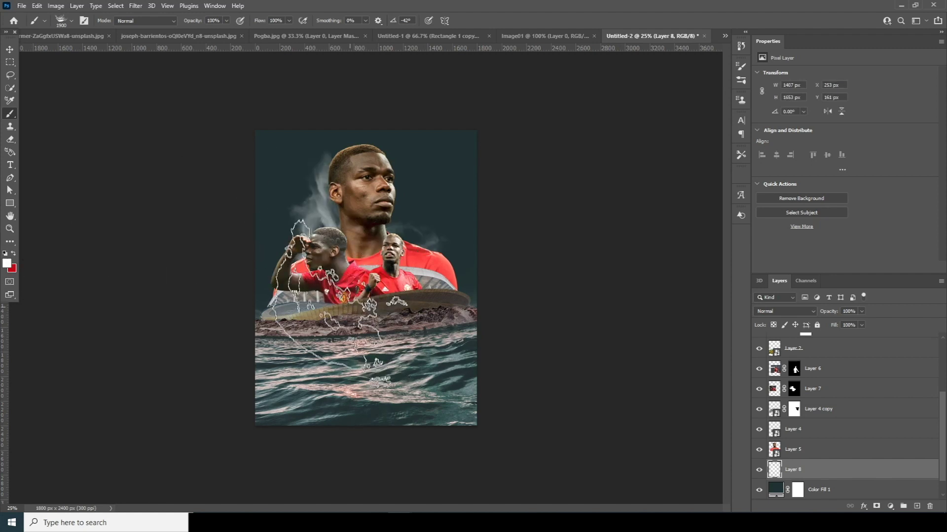
{"action": "left_click", "coordinate": [323, 330]}
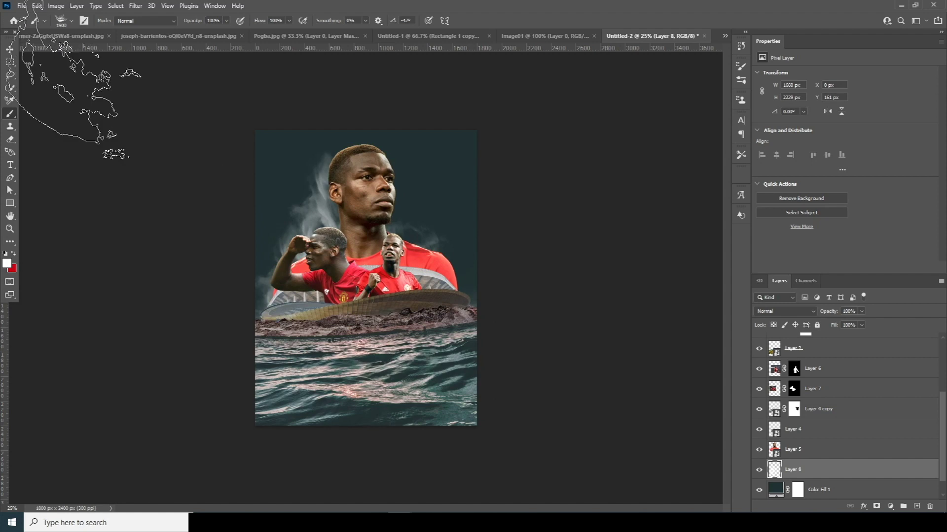
{"action": "right_click", "coordinate": [75, 49]}
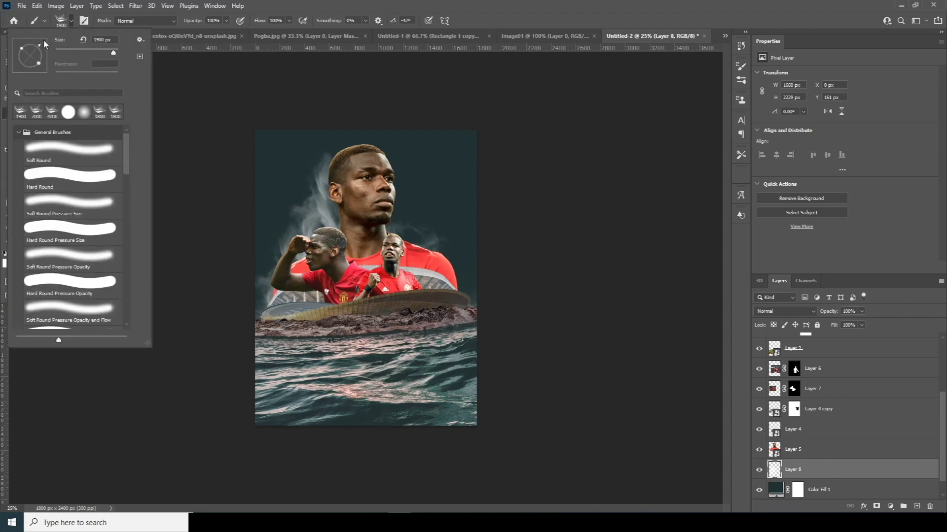
{"action": "left_click", "coordinate": [389, 325]}
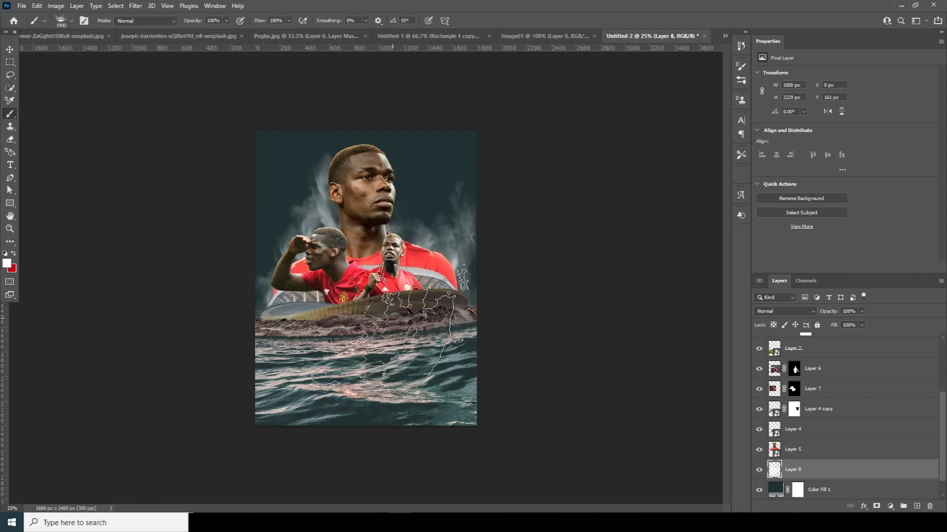
{"action": "left_click", "coordinate": [426, 209]}
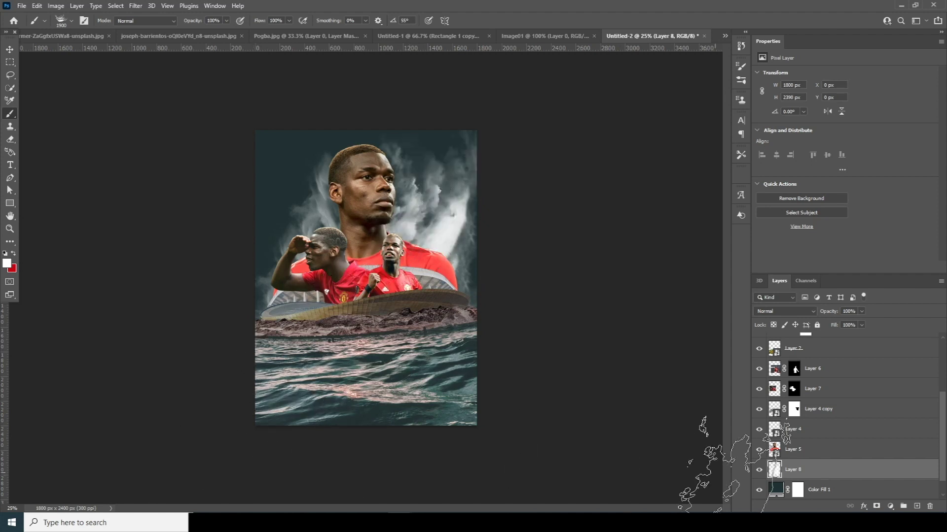
{"action": "left_click_drag", "start_coordinate": [842, 325], "coordinate": [830, 324]}
{"action": "scroll", "coordinate": [945, 457], "scroll_direction": "down", "scroll_amount": 1}
{"action": "scroll", "coordinate": [945, 457], "scroll_direction": "down", "scroll_amount": 1}
{"action": "left_click_drag", "start_coordinate": [945, 457], "coordinate": [945, 478]}
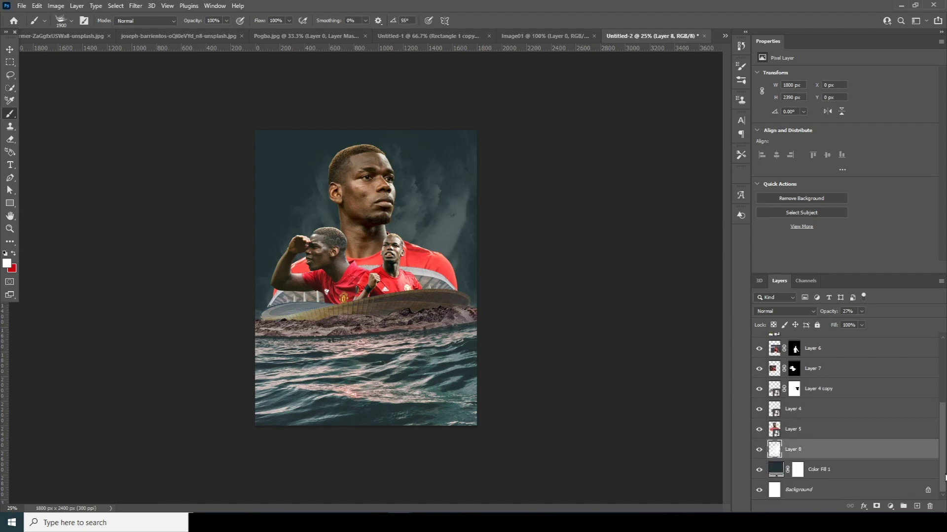
- Open Camera Raw on Layer 5 and set Texture +36, Clarity +66, Shadows +48 and lower Highlights
{"action": "left_click", "coordinate": [774, 429]}
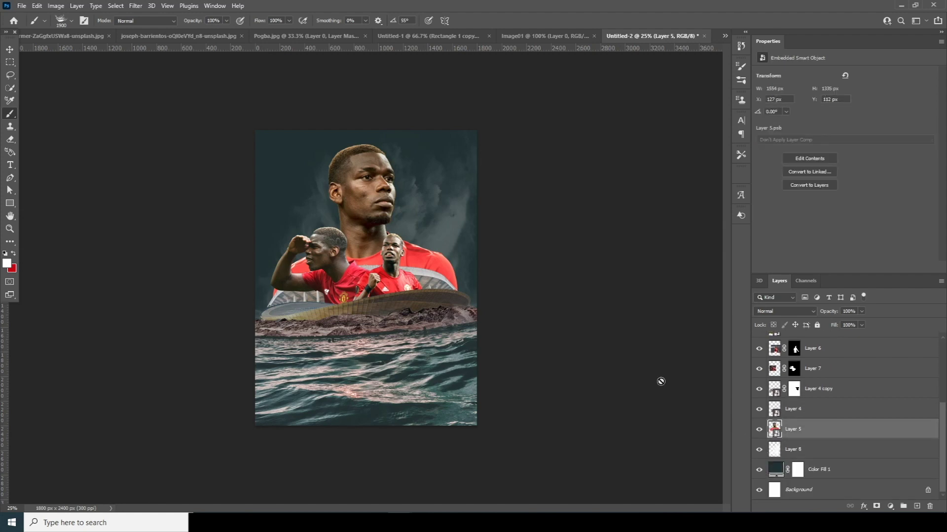
{"action": "left_click", "coordinate": [136, 6]}
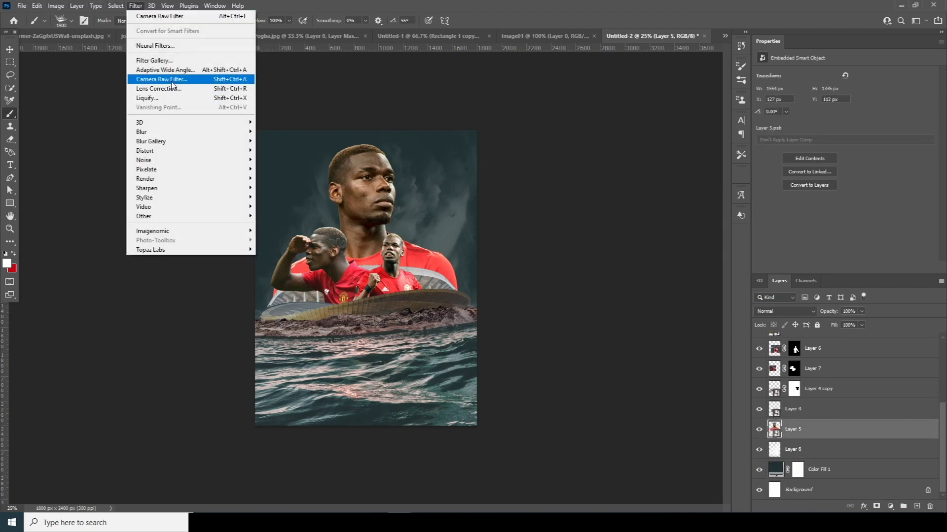
{"action": "left_click", "coordinate": [162, 79]}
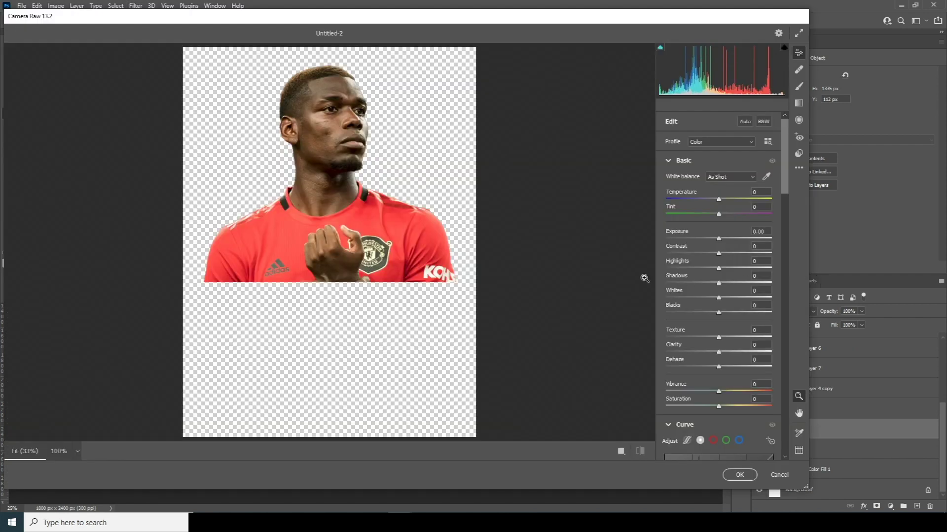
{"action": "left_click", "coordinate": [753, 352]}
{"action": "left_click", "coordinate": [738, 336]}
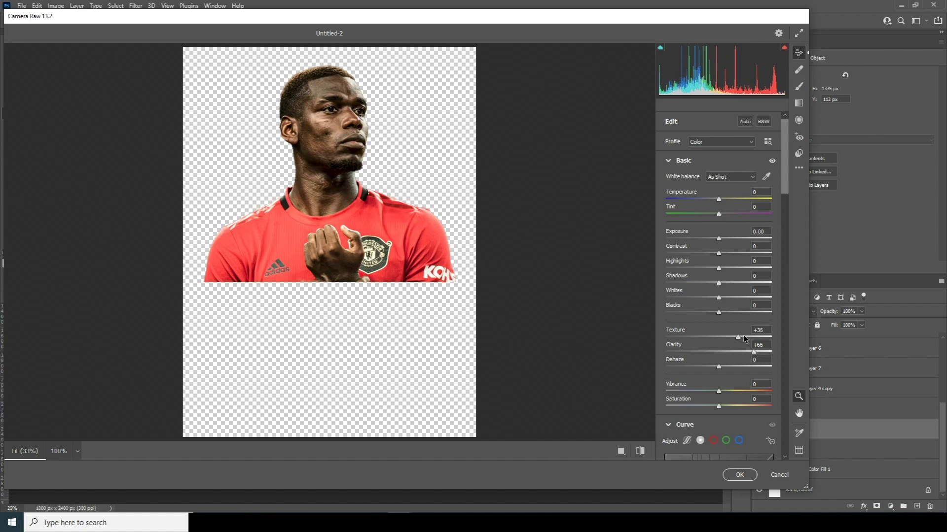
{"action": "left_click", "coordinate": [677, 268]}
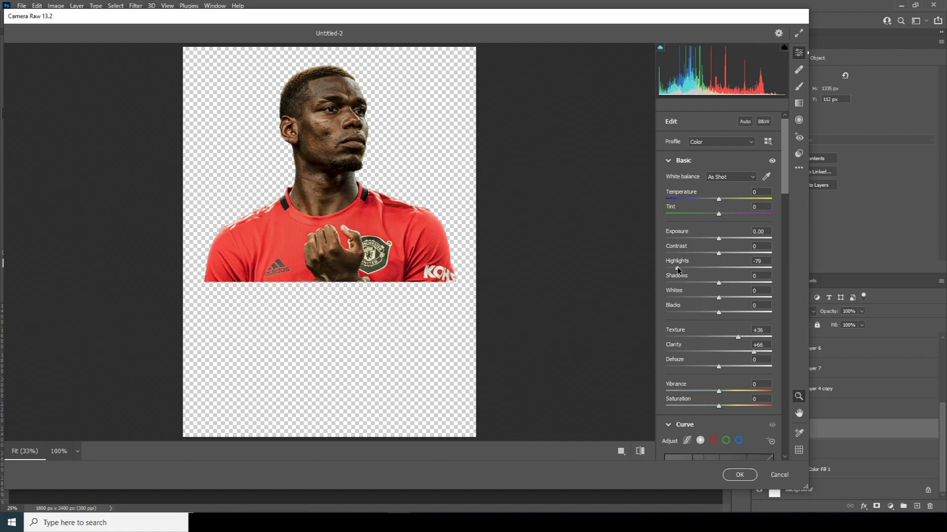
{"action": "left_click_drag", "start_coordinate": [733, 282], "coordinate": [745, 280]}
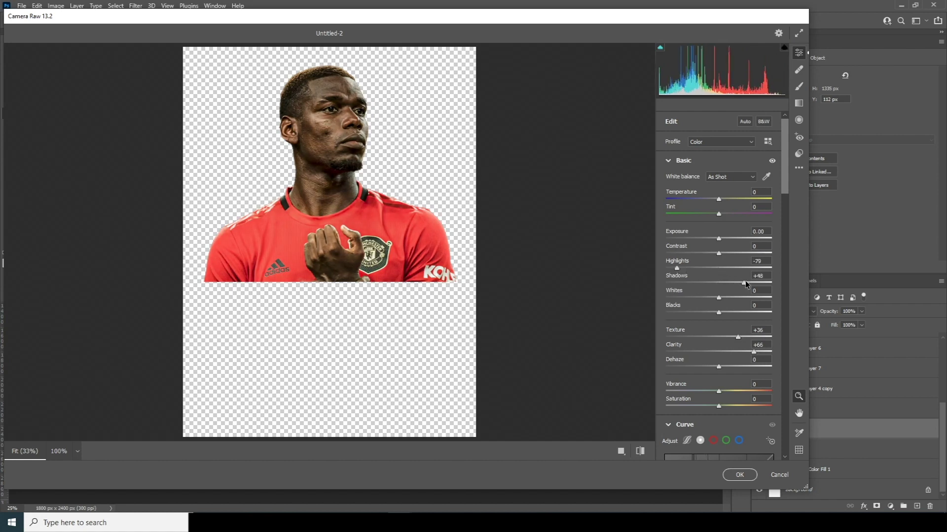
{"action": "left_click_drag", "start_coordinate": [787, 198], "coordinate": [780, 261]}
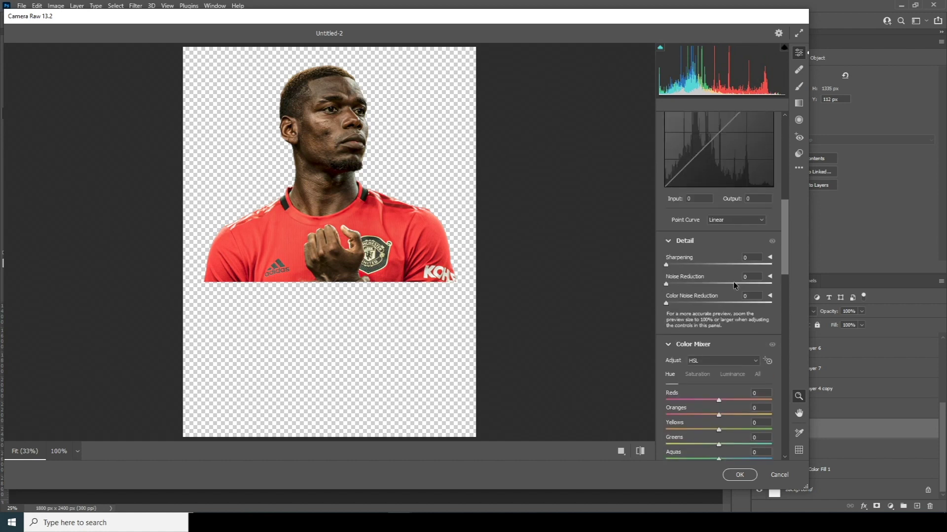
{"action": "left_click_drag", "start_coordinate": [728, 284], "coordinate": [732, 284]}
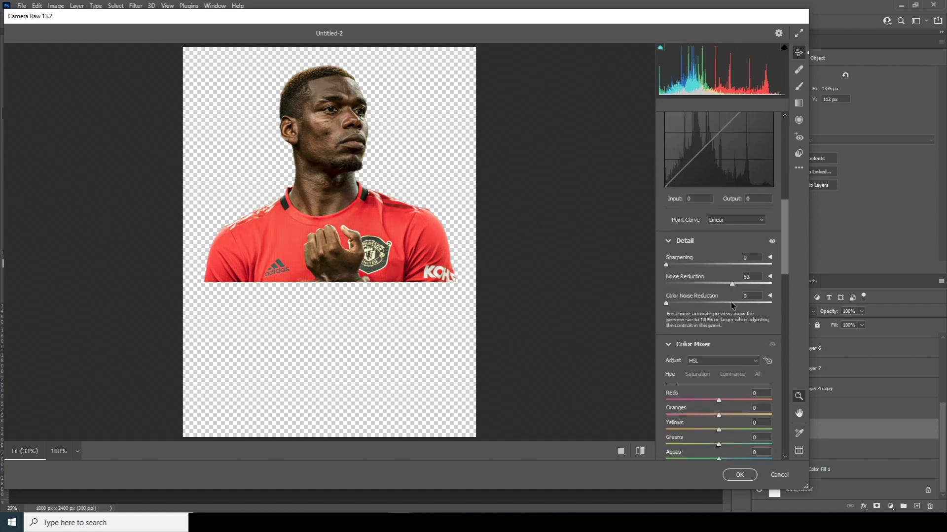
- Desaturate the orange tones, pull Highlights down to −82 and apply the Camera Raw grade
{"action": "left_click_drag", "start_coordinate": [784, 269], "coordinate": [783, 302]}
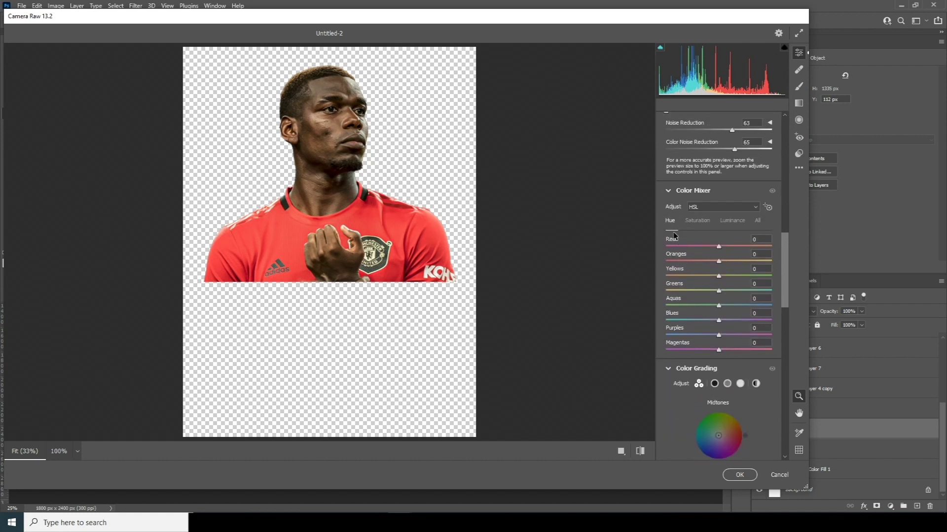
{"action": "left_click", "coordinate": [698, 221]}
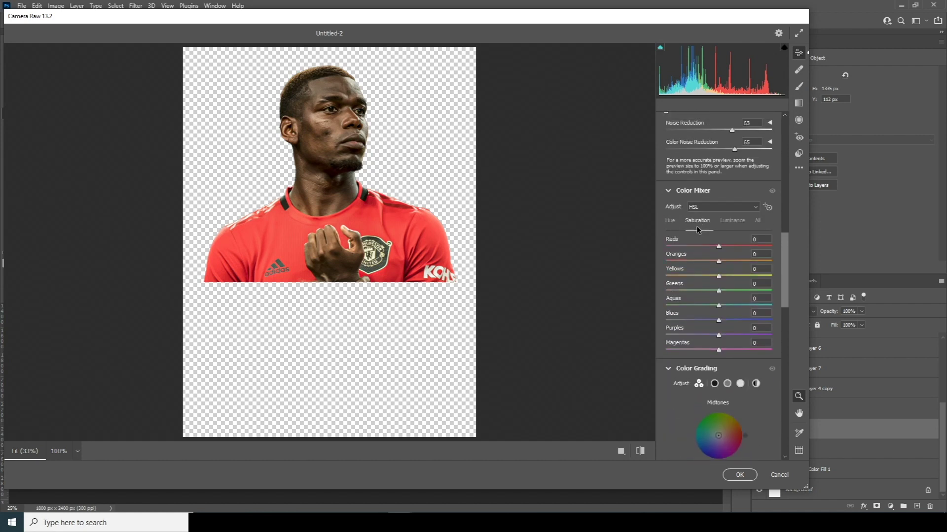
{"action": "left_click", "coordinate": [702, 261]}
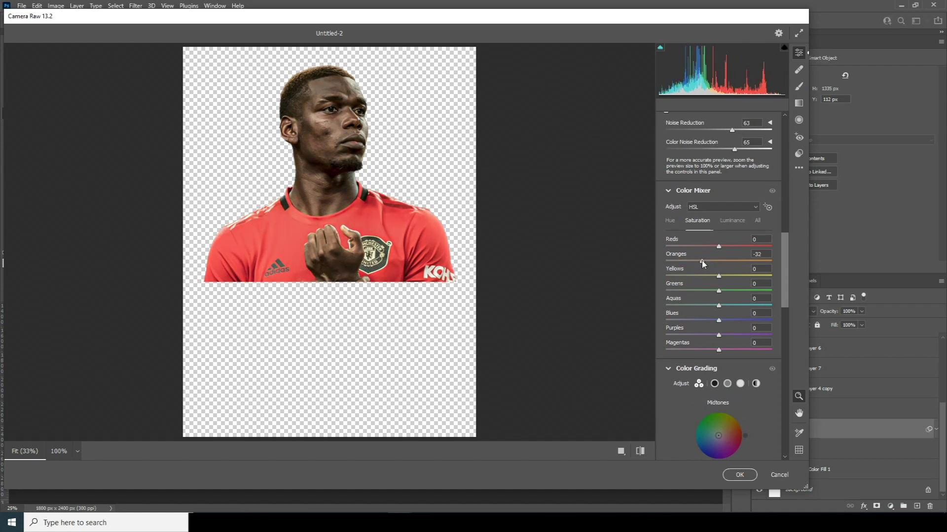
{"action": "left_click_drag", "start_coordinate": [703, 264], "coordinate": [744, 249]}
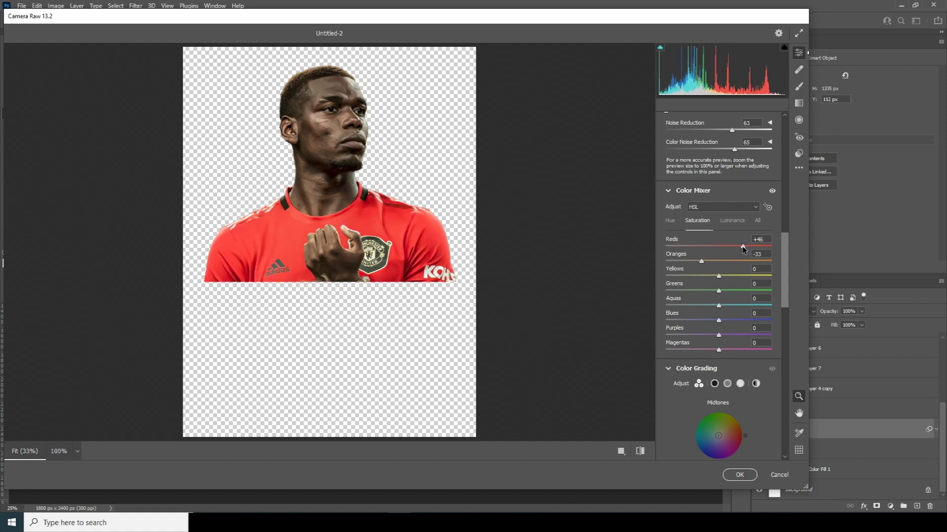
{"action": "scroll", "coordinate": [786, 324], "scroll_direction": "down", "scroll_amount": 6}
{"action": "left_click_drag", "start_coordinate": [788, 325], "coordinate": [795, 163]}
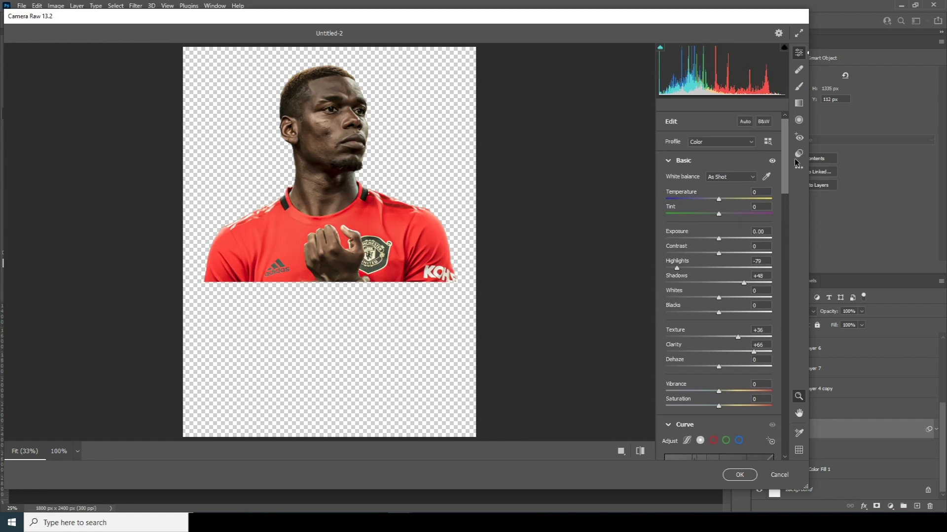
{"action": "left_click_drag", "start_coordinate": [676, 269], "coordinate": [675, 271]}
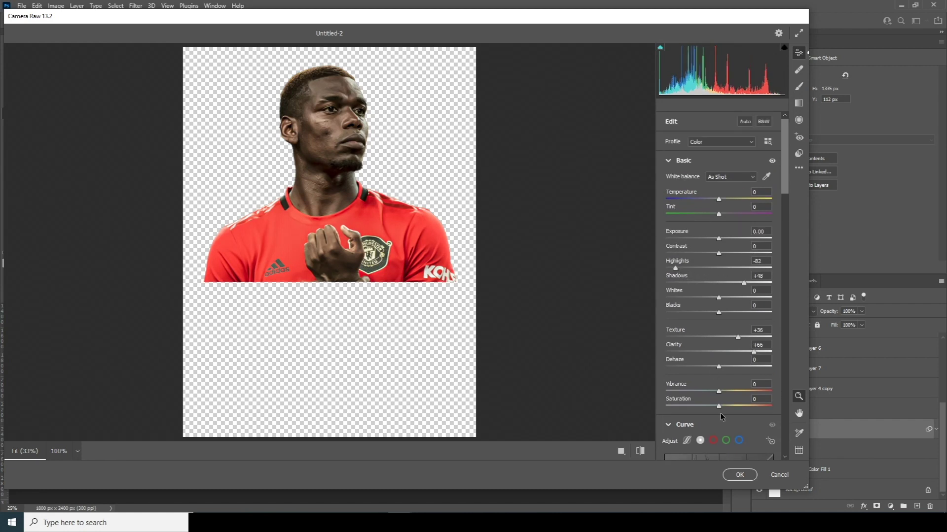
{"action": "left_click", "coordinate": [734, 476]}
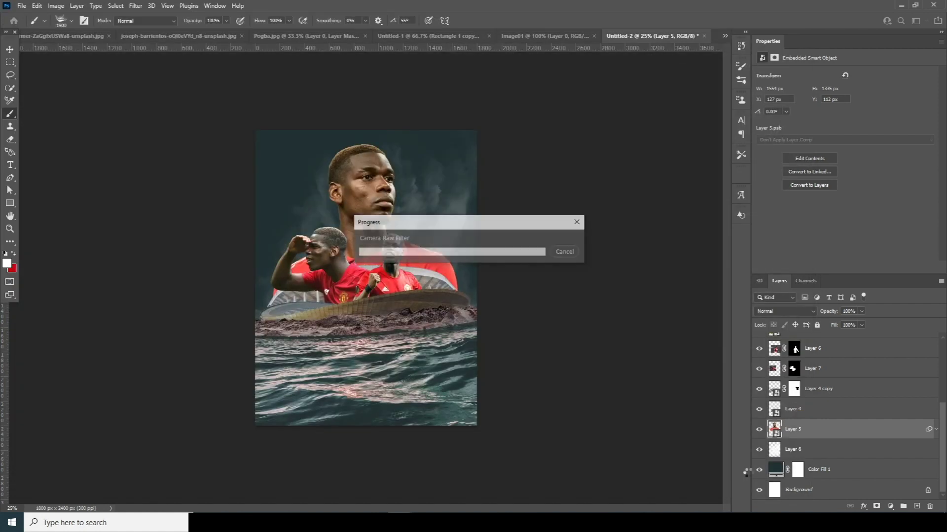
{"action": "left_click", "coordinate": [10, 50]}
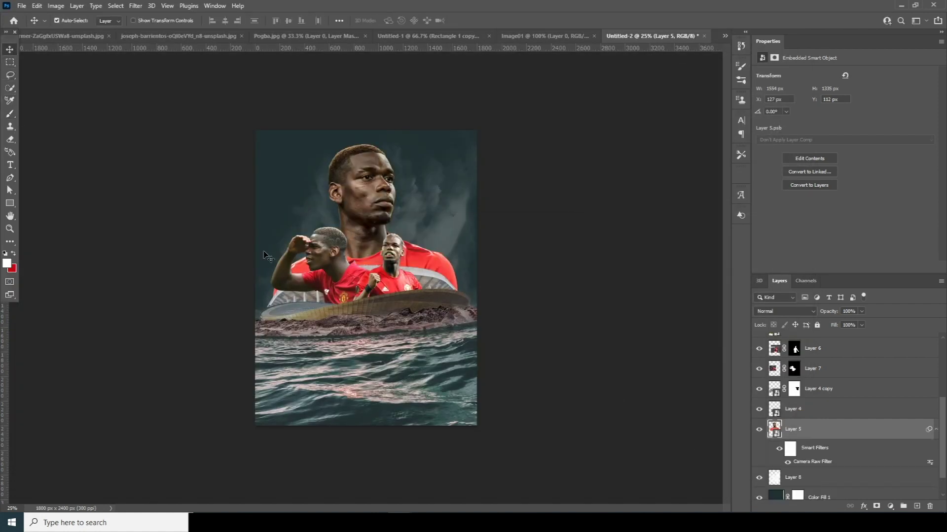
{"action": "left_click", "coordinate": [318, 255]}
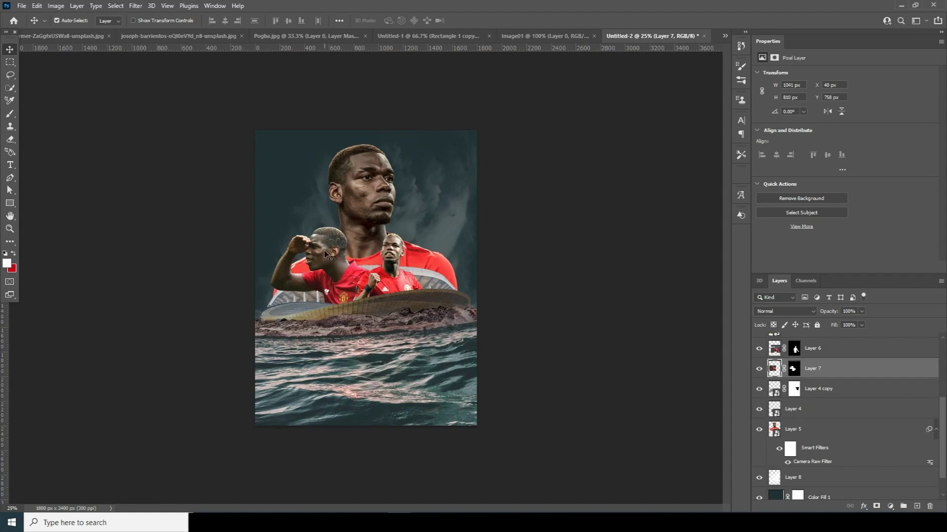
- Select the curved arena Layer 2 and open the Camera Raw Filter on it
{"action": "left_click", "coordinate": [135, 5]}
{"action": "left_click", "coordinate": [150, 15]}
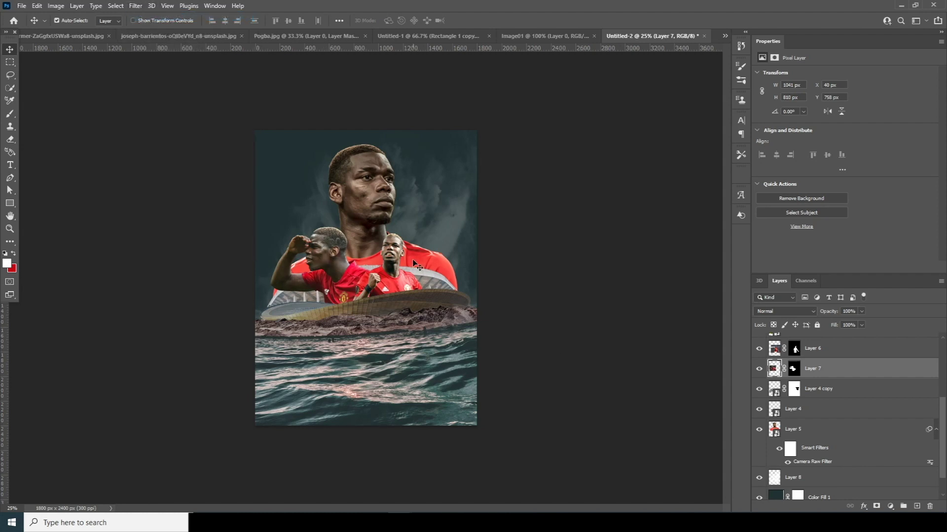
{"action": "left_click", "coordinate": [393, 261]}
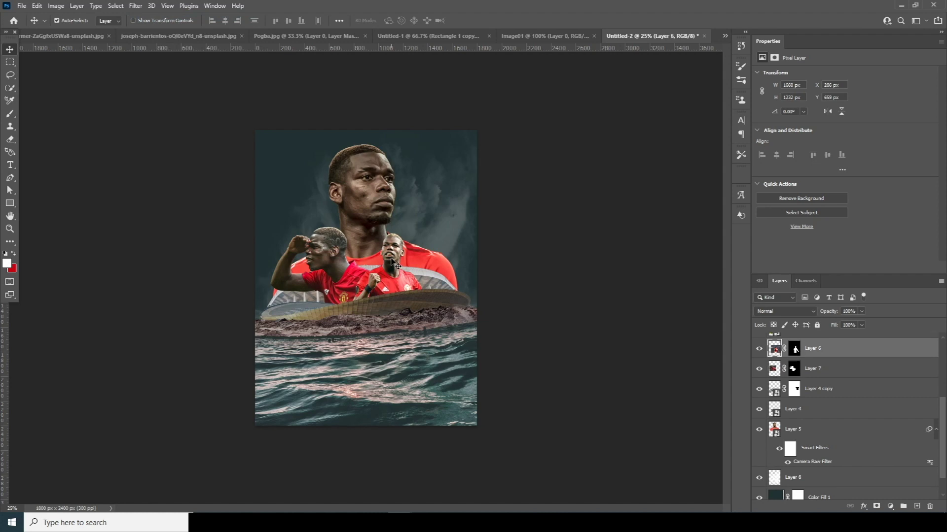
{"action": "left_click", "coordinate": [136, 5]}
{"action": "left_click", "coordinate": [144, 16]}
{"action": "left_click", "coordinate": [428, 301]}
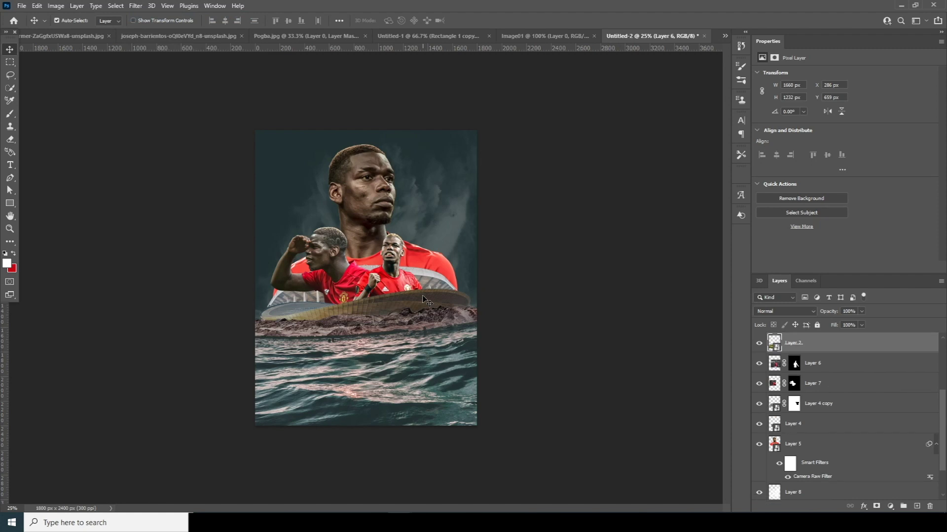
{"action": "left_click", "coordinate": [135, 5]}
{"action": "left_click", "coordinate": [146, 17]}
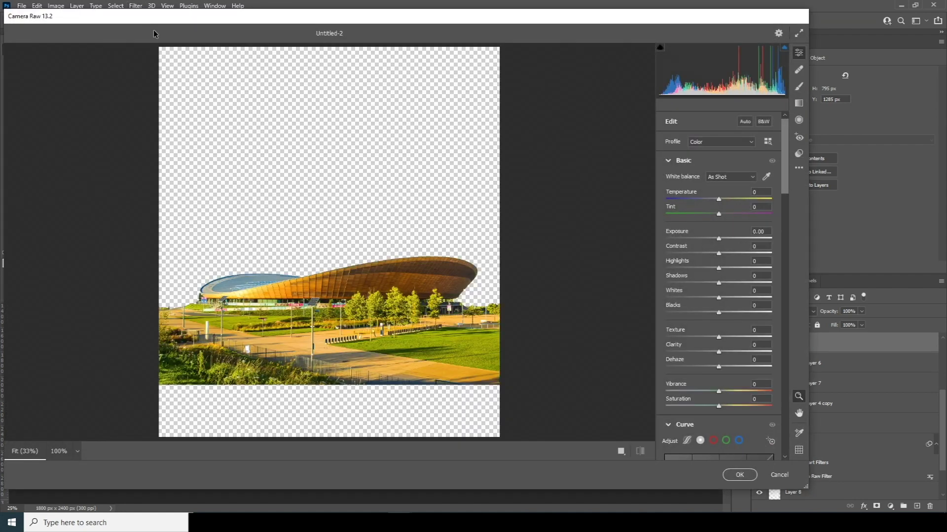
- Apply the previous Camera Raw settings to the arena and raise Clarity to +86
{"action": "left_click", "coordinate": [798, 168]}
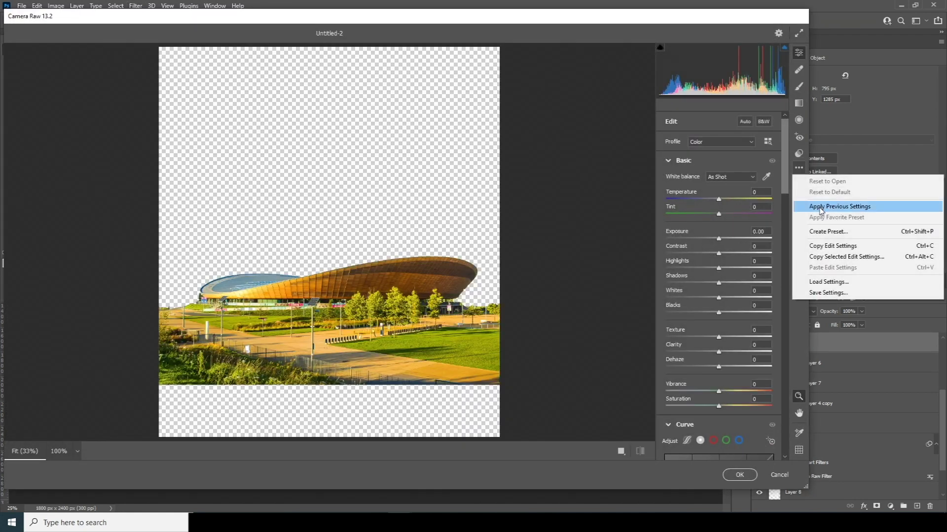
{"action": "left_click", "coordinate": [822, 208]}
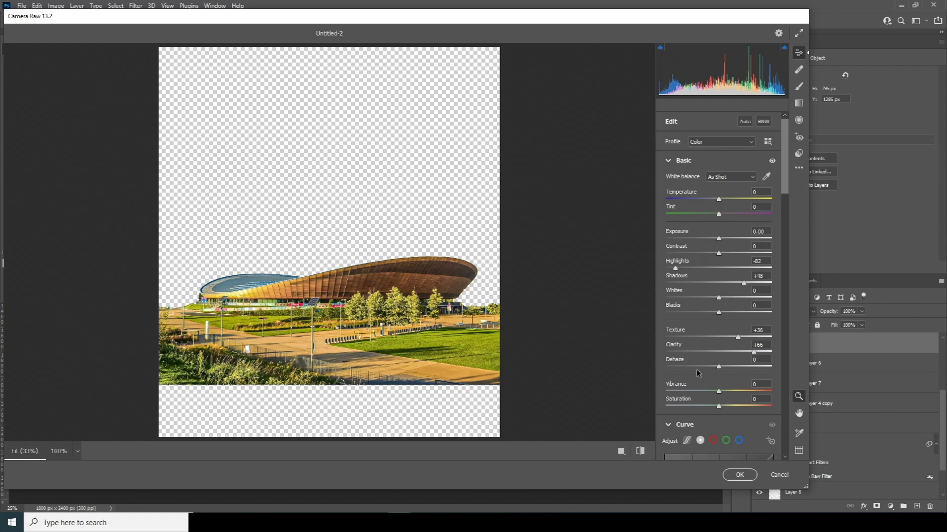
{"action": "scroll", "coordinate": [784, 207], "scroll_direction": "down", "scroll_amount": 3}
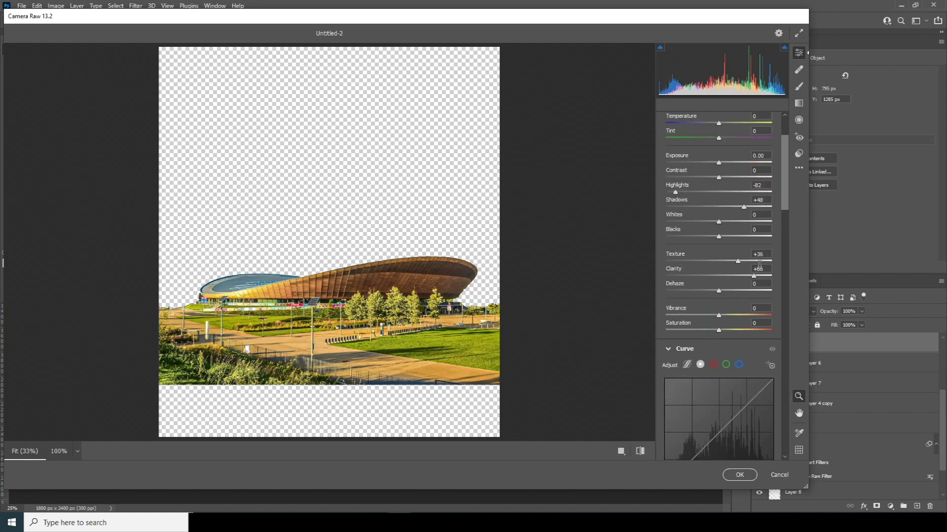
{"action": "left_click", "coordinate": [764, 276]}
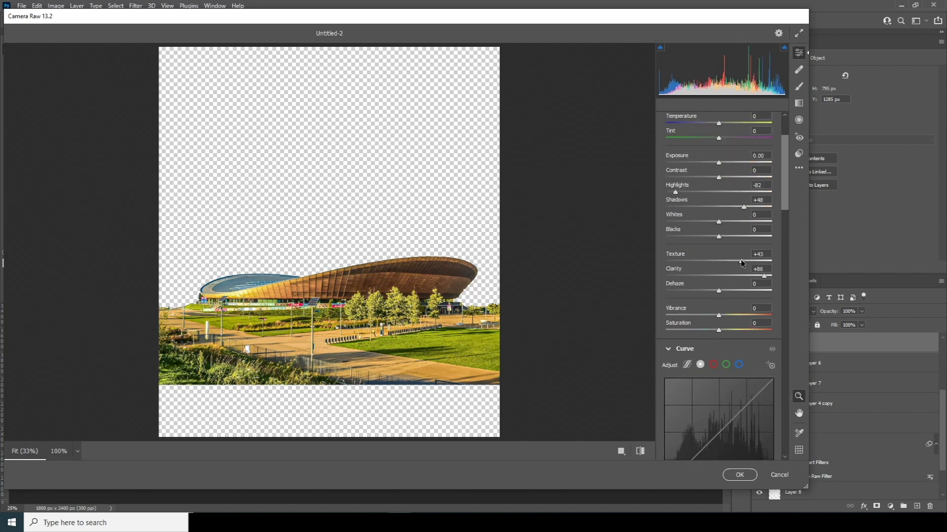
{"action": "left_click", "coordinate": [739, 475]}
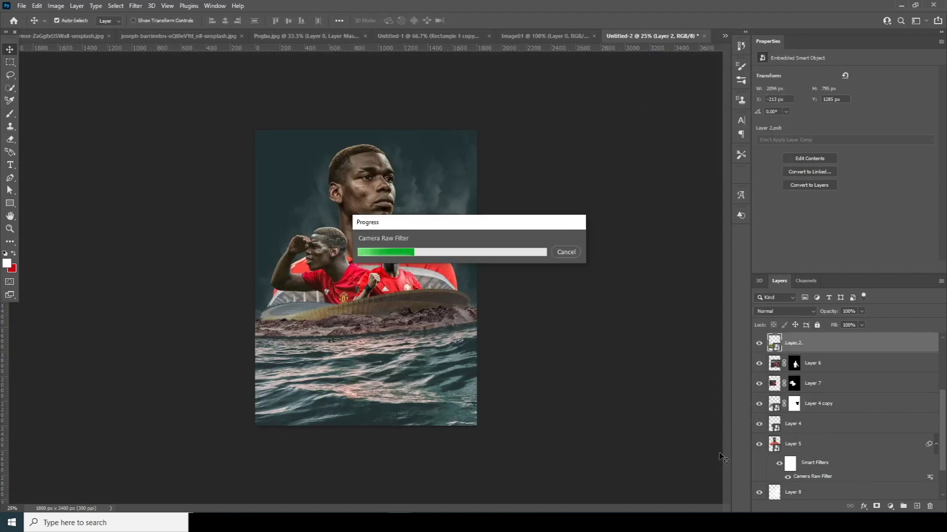
- Apply the previous Camera Raw settings to the sea layer, Layer 1
{"action": "left_click", "coordinate": [285, 335]}
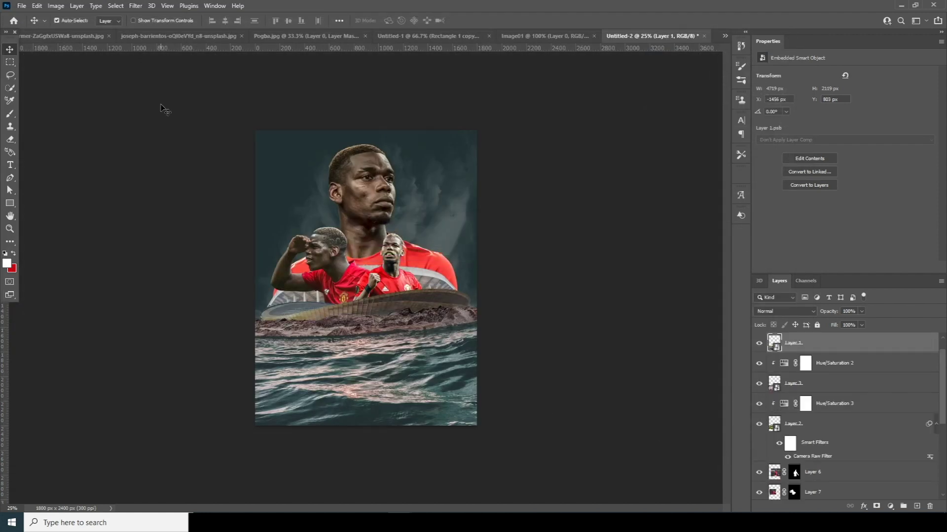
{"action": "left_click", "coordinate": [139, 7]}
{"action": "left_click", "coordinate": [146, 17]}
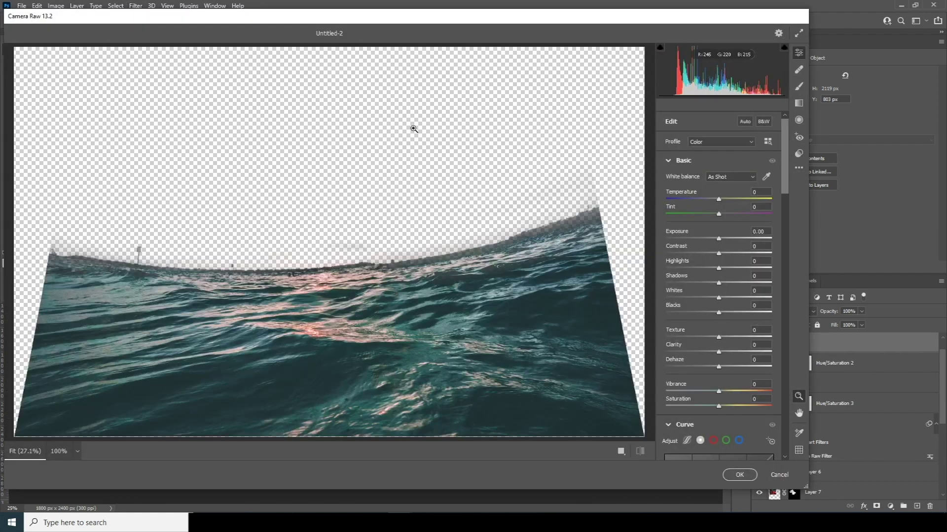
{"action": "left_click", "coordinate": [798, 168]}
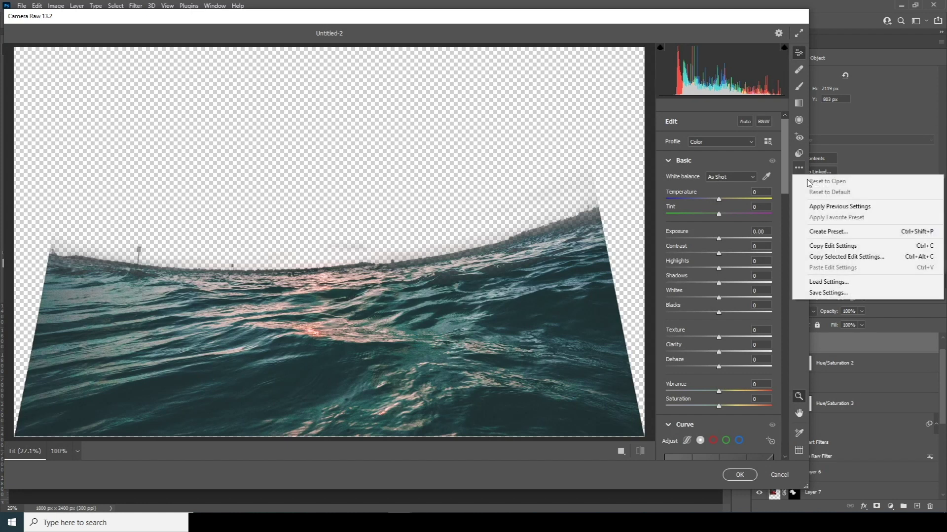
{"action": "left_click", "coordinate": [821, 205]}
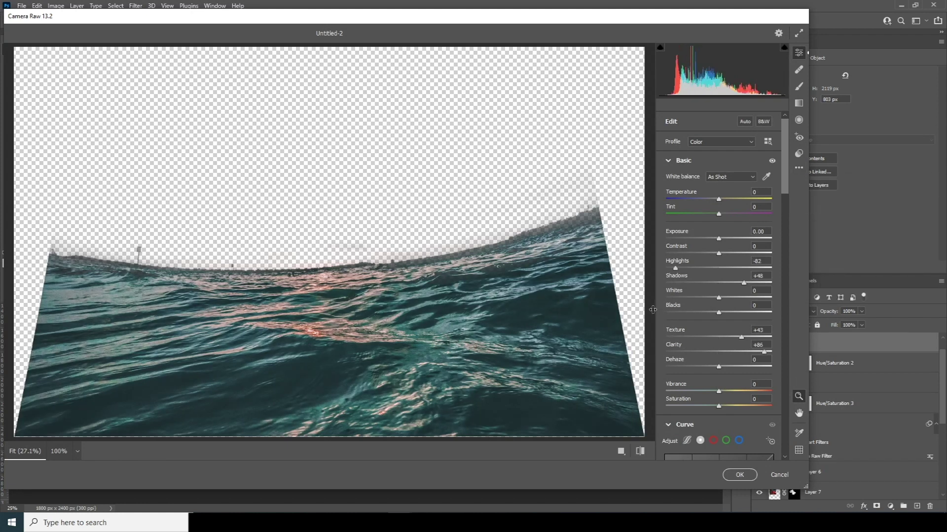
{"action": "left_click", "coordinate": [735, 475]}
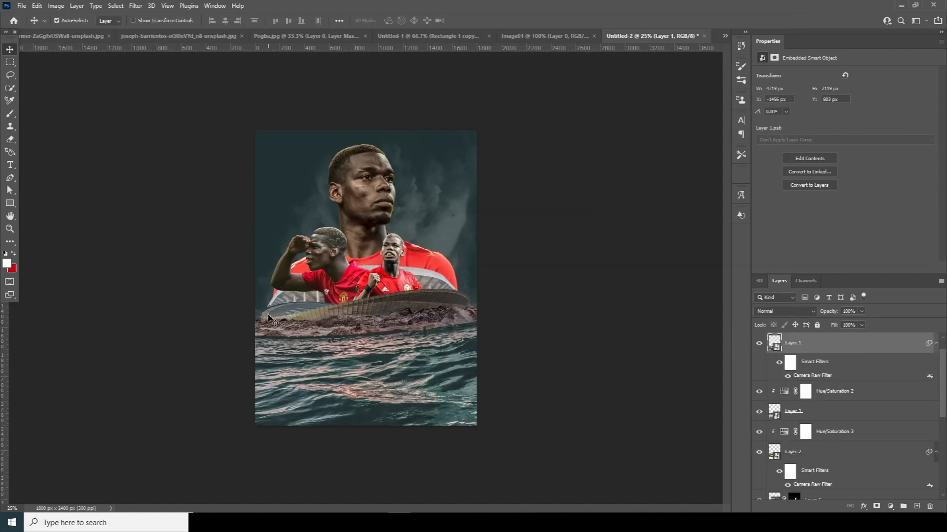
- Grade the stadium building Layer 4 with the previous Camera Raw settings and Whites −79
{"action": "left_click", "coordinate": [435, 283]}
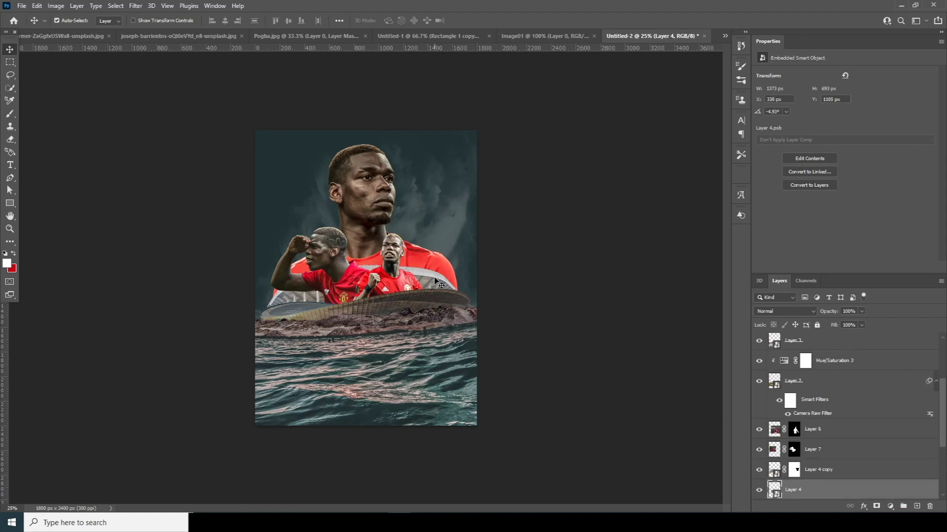
{"action": "right_click", "coordinate": [435, 282]}
{"action": "left_click", "coordinate": [446, 279]}
{"action": "left_click", "coordinate": [135, 6]}
{"action": "left_click", "coordinate": [145, 14]}
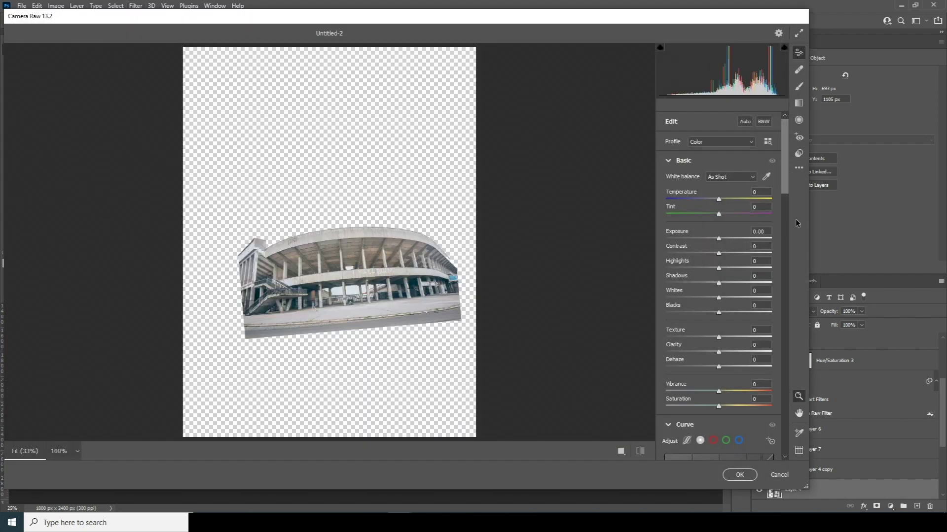
{"action": "left_click", "coordinate": [798, 168]}
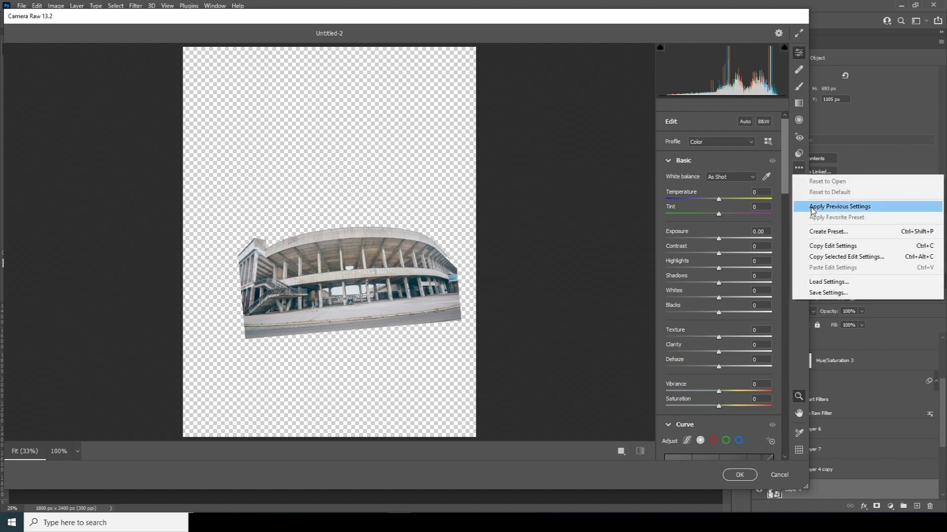
{"action": "left_click", "coordinate": [816, 209]}
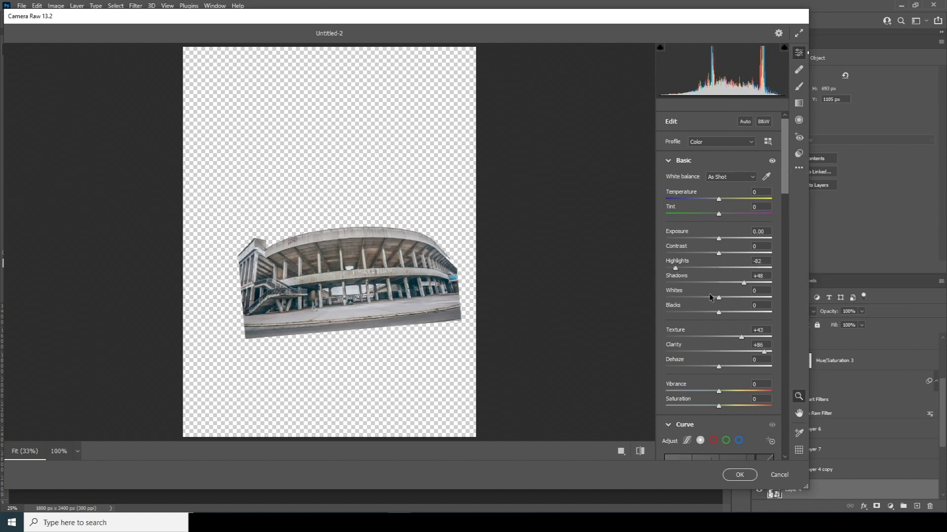
{"action": "left_click_drag", "start_coordinate": [684, 296], "coordinate": [677, 298]}
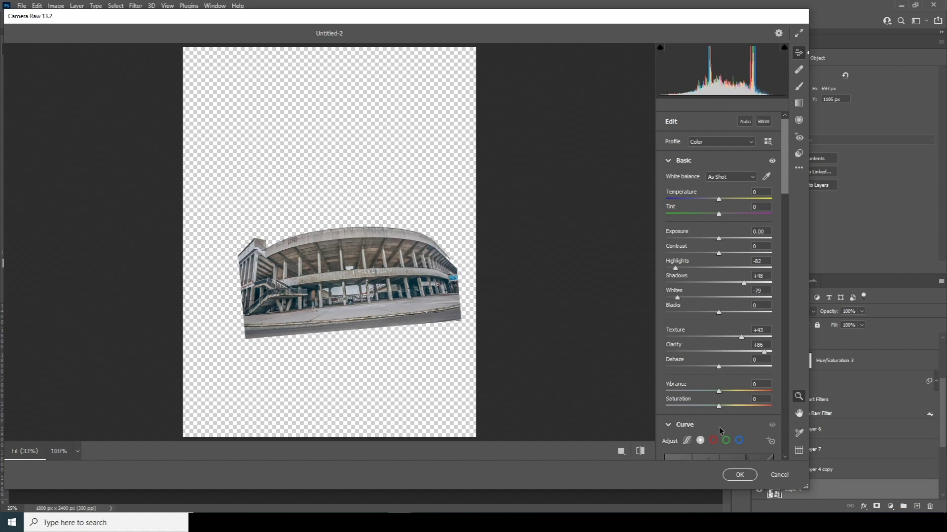
{"action": "left_click", "coordinate": [740, 475]}
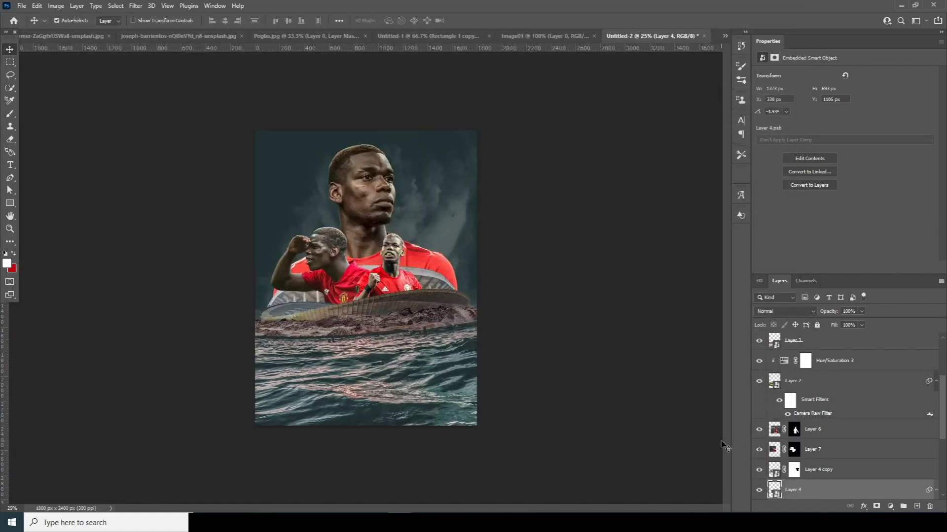
- Apply the previous Camera Raw settings to Layer 4 copy
{"action": "scroll", "coordinate": [936, 433], "scroll_direction": "down", "scroll_amount": 2}
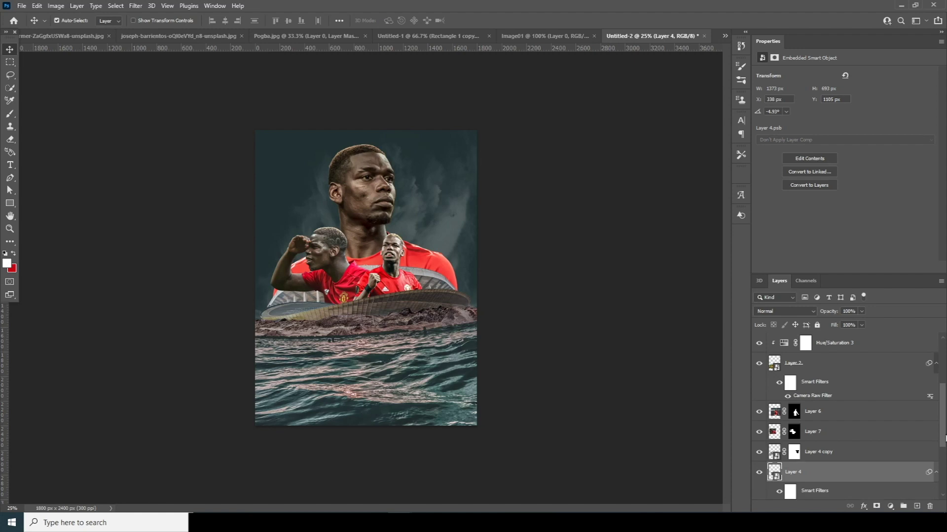
{"action": "left_click", "coordinate": [775, 445]}
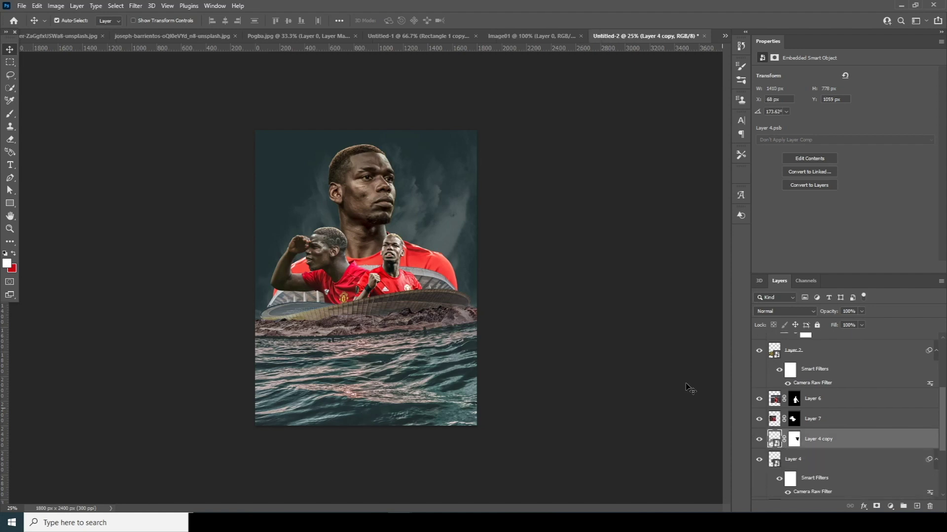
{"action": "left_click", "coordinate": [137, 6]}
{"action": "left_click", "coordinate": [141, 17]}
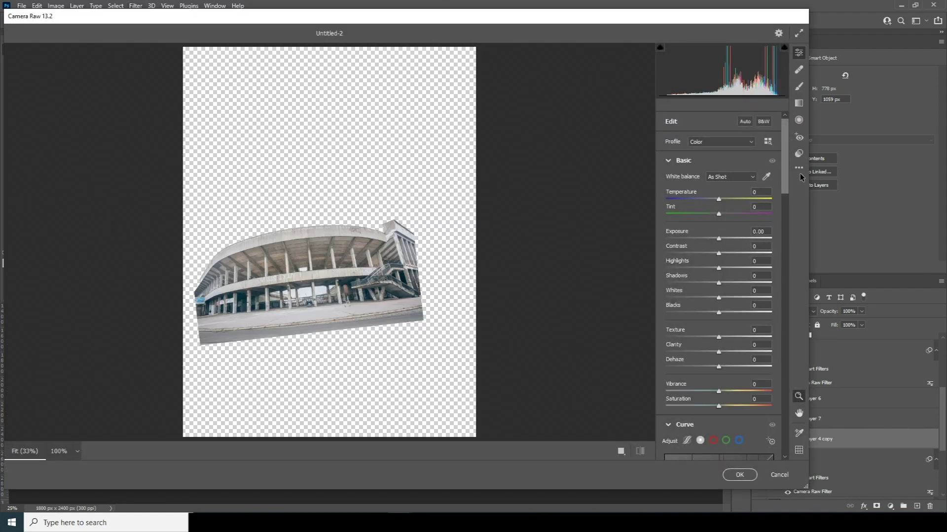
{"action": "left_click", "coordinate": [799, 170]}
{"action": "left_click", "coordinate": [824, 207]}
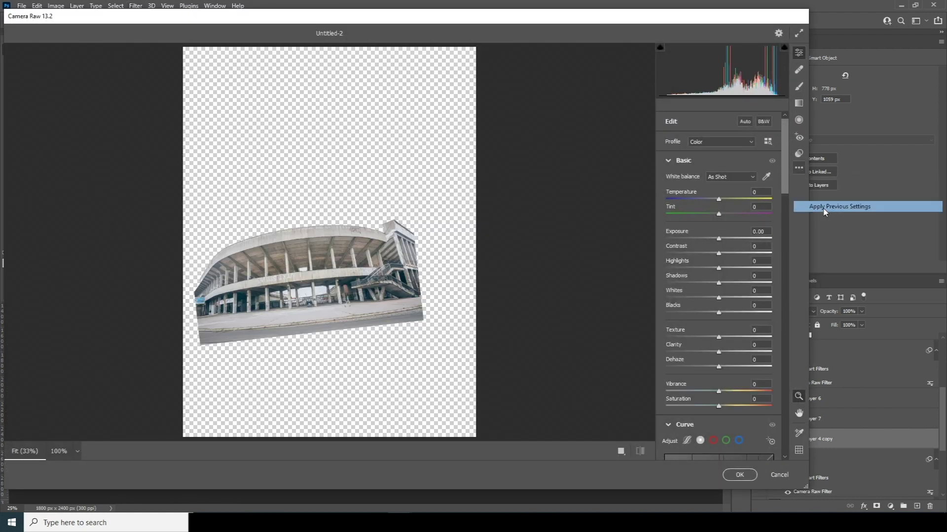
{"action": "left_click", "coordinate": [739, 475]}
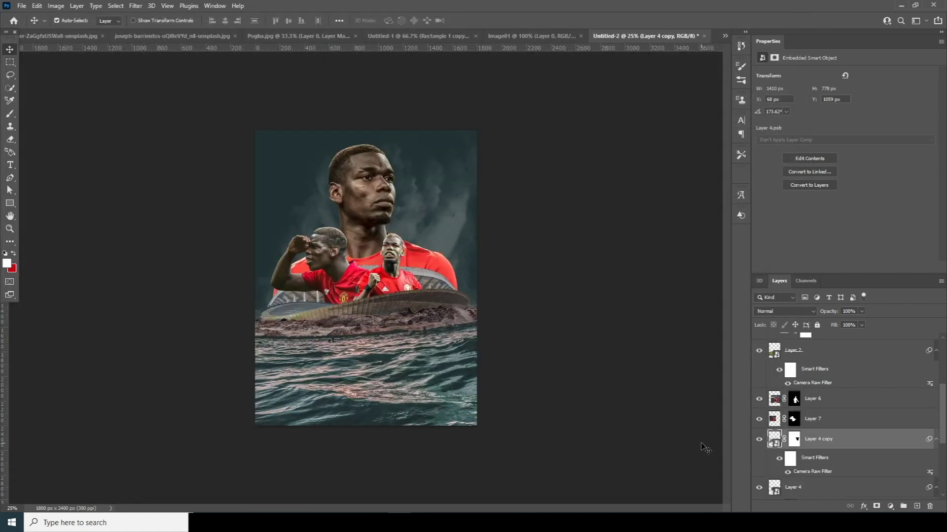
{"action": "left_click", "coordinate": [350, 328]}
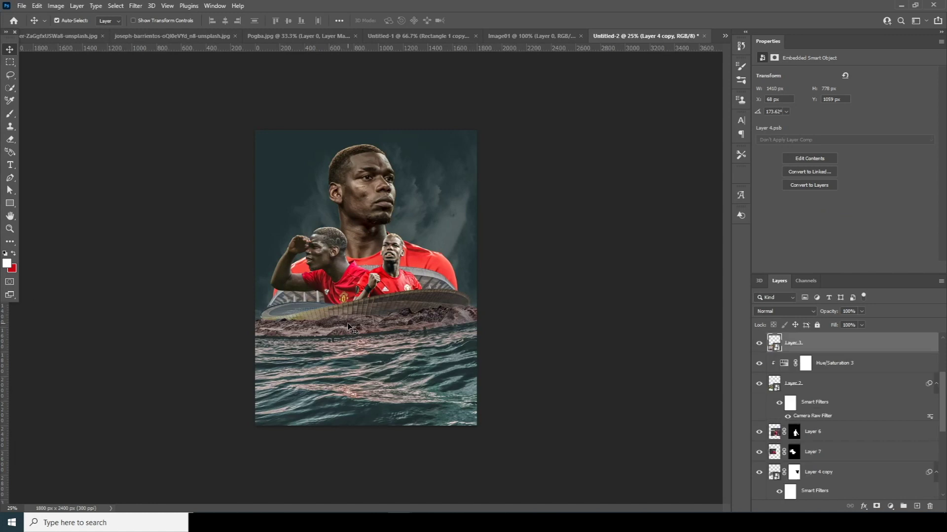
- Desaturate the Hue/Saturation 2 adjustment to -74
{"action": "scroll", "coordinate": [941, 396], "scroll_direction": "up", "scroll_amount": 3}
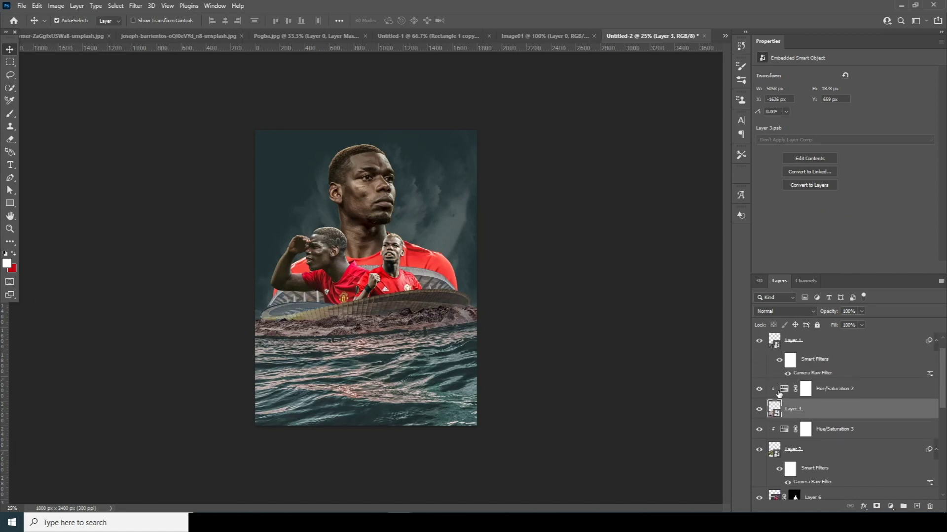
{"action": "left_click", "coordinate": [781, 389]}
{"action": "left_click_drag", "start_coordinate": [786, 128], "coordinate": [782, 128]}
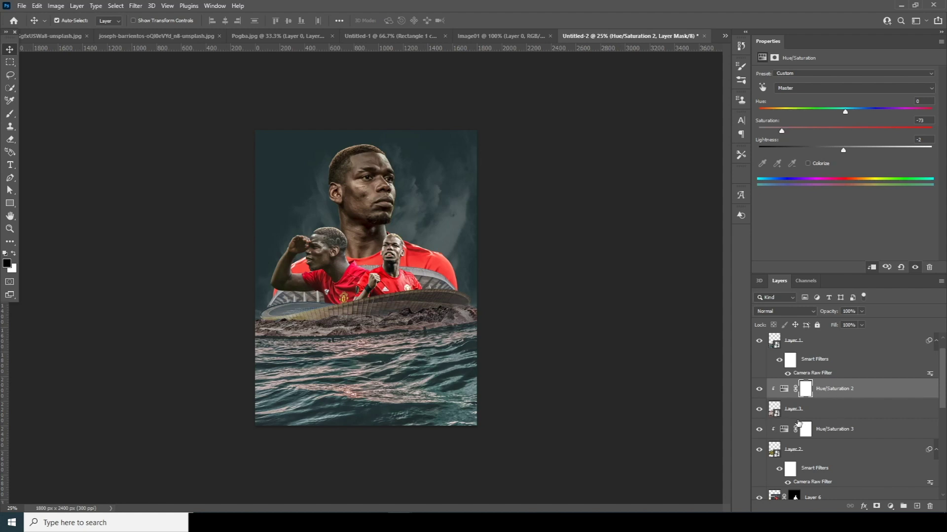
{"action": "left_click", "coordinate": [788, 404]}
{"action": "left_click", "coordinate": [787, 389]}
- Brush a soft haze over the stadium edge on a new layer at 53% opacity
{"action": "left_click", "coordinate": [917, 506]}
{"action": "key", "text": "b"}
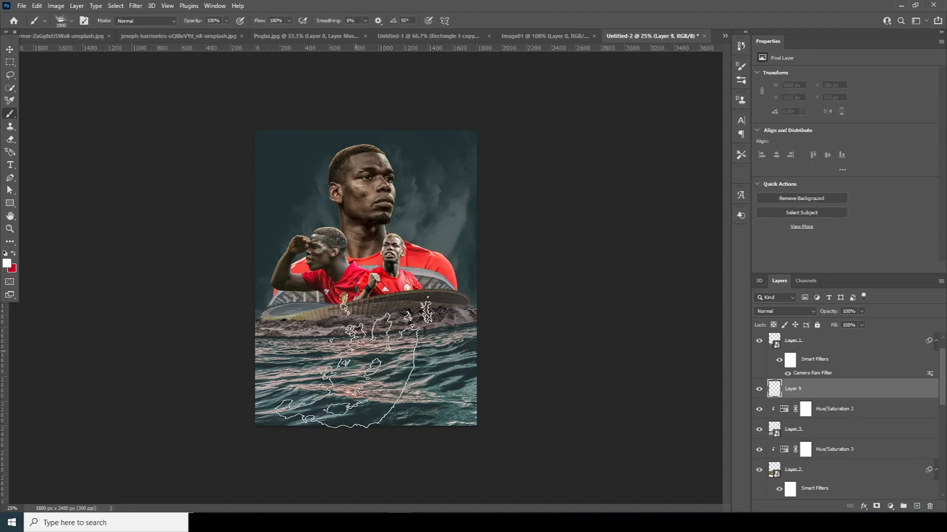
{"action": "left_click", "coordinate": [390, 350]}
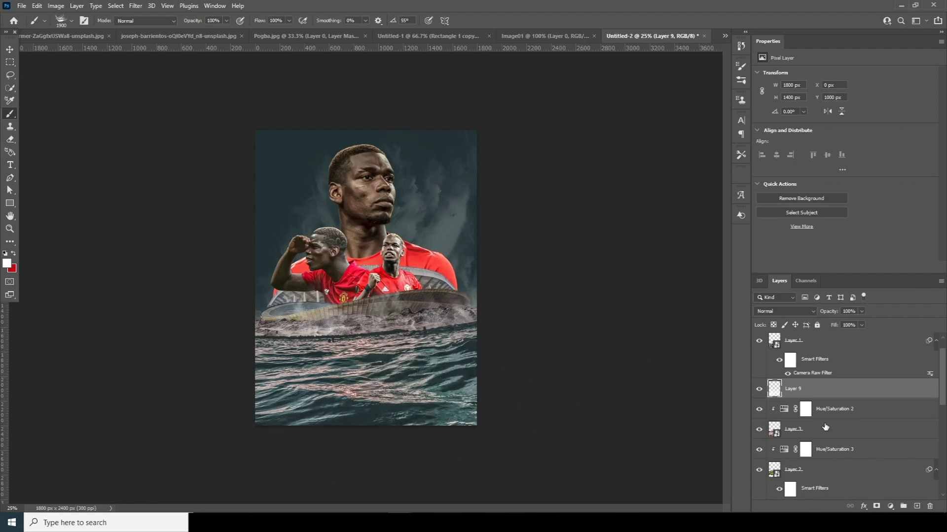
{"action": "left_click", "coordinate": [862, 312]}
{"action": "left_click_drag", "start_coordinate": [844, 322], "coordinate": [842, 324]}
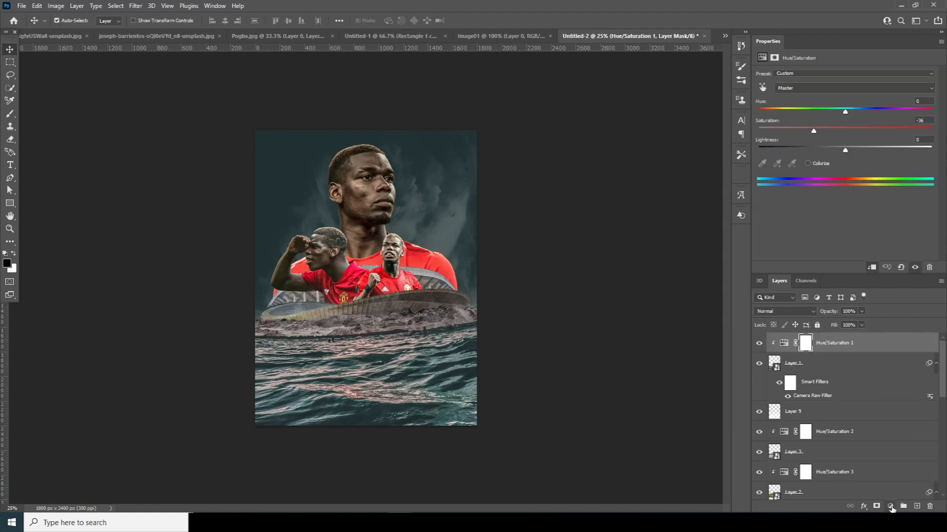
- Add a Color Lookup adjustment layer loaded with the Teal Windy.cube LUT
{"action": "left_click", "coordinate": [891, 506]}
{"action": "left_click", "coordinate": [885, 454]}
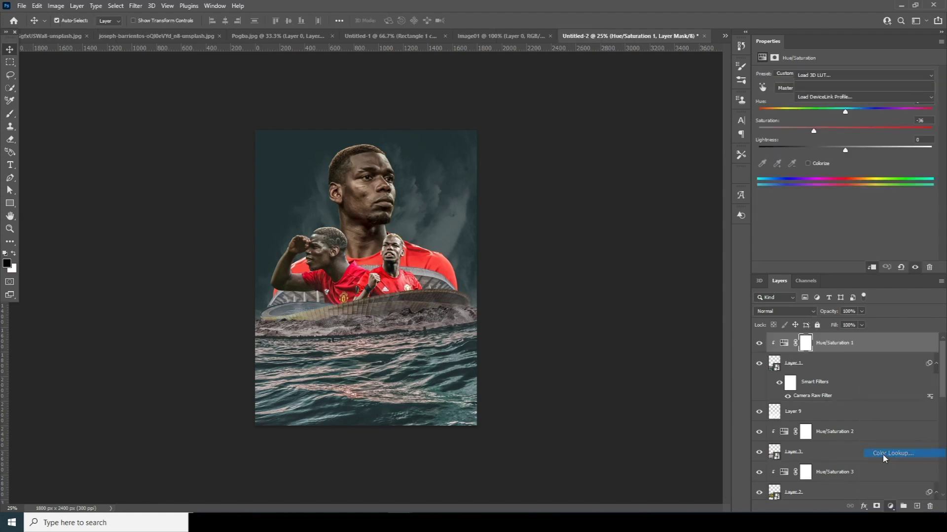
{"action": "left_click", "coordinate": [817, 75]}
{"action": "left_click", "coordinate": [817, 87]}
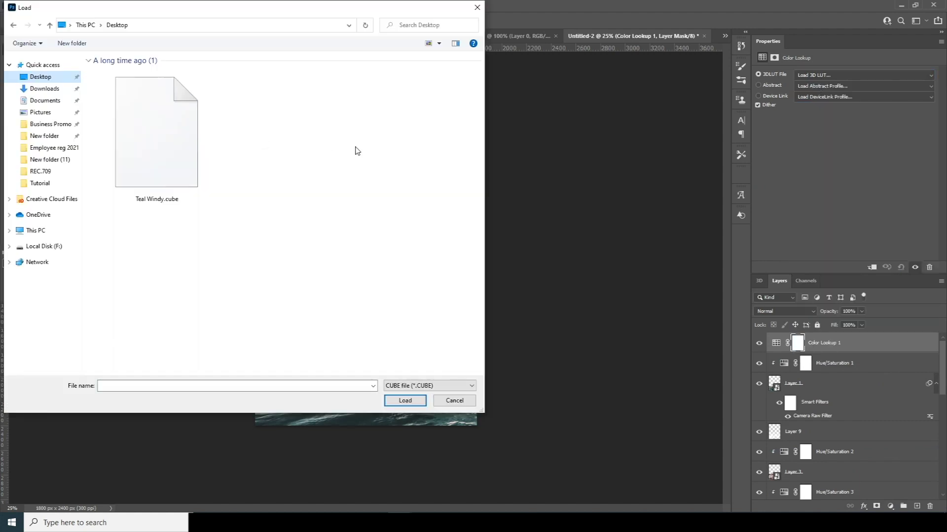
{"action": "left_click", "coordinate": [167, 162]}
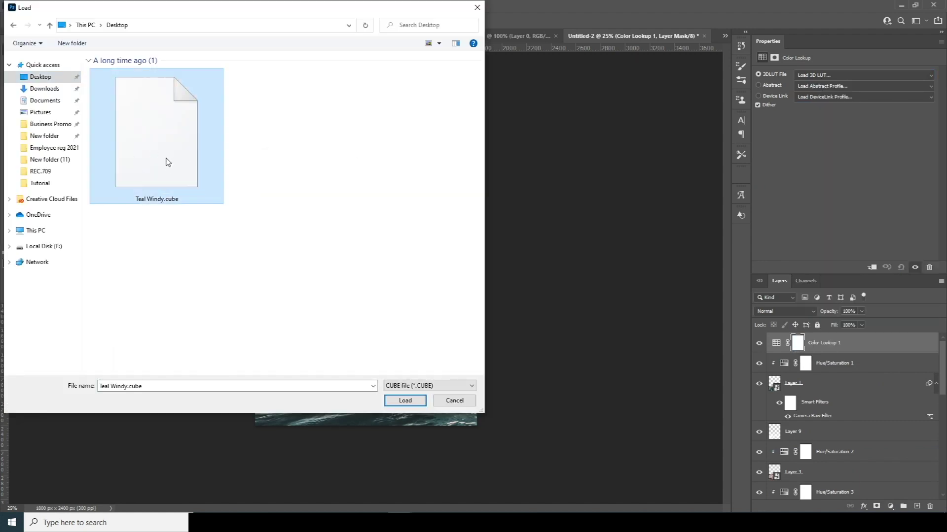
{"action": "left_click", "coordinate": [405, 400]}
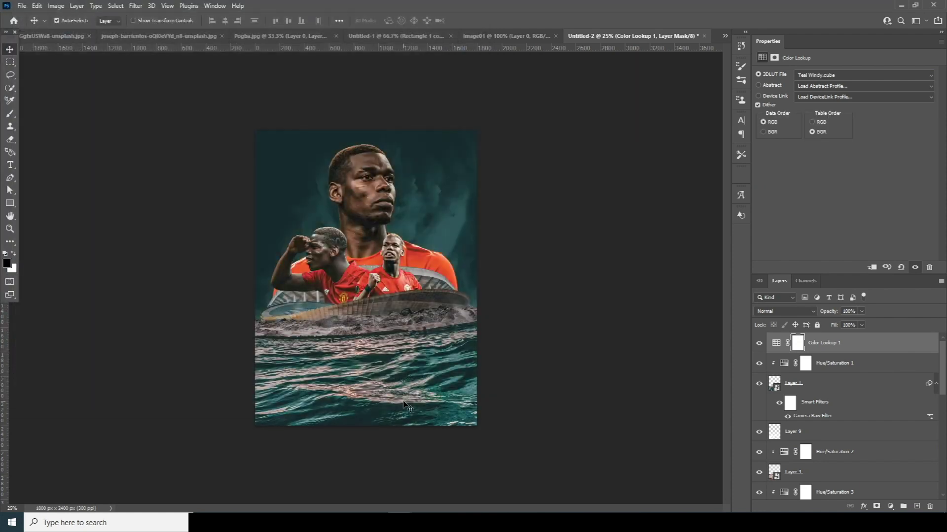
- Scroll down the Layers panel and select Layer 8
{"action": "left_click_drag", "start_coordinate": [945, 373], "coordinate": [938, 450]}
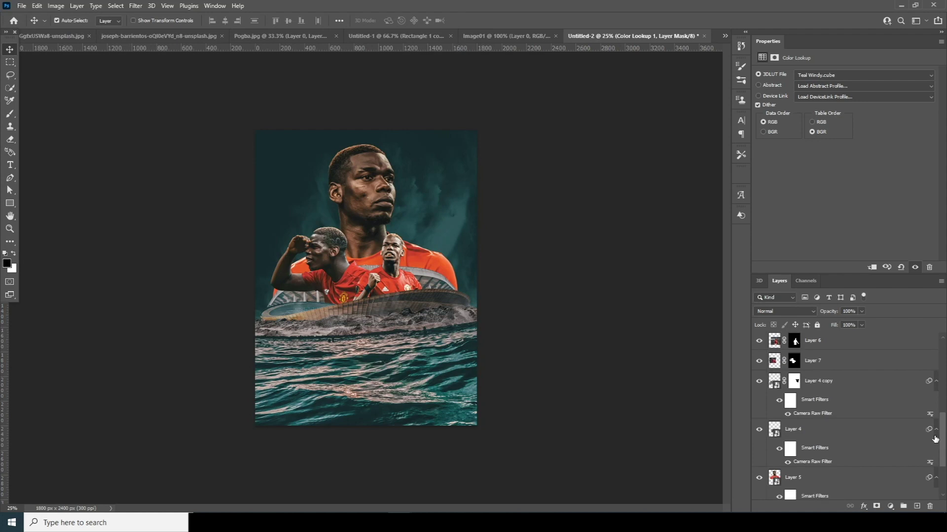
{"action": "scroll", "coordinate": [935, 438], "scroll_direction": "down", "scroll_amount": 3}
{"action": "left_click", "coordinate": [776, 451]}
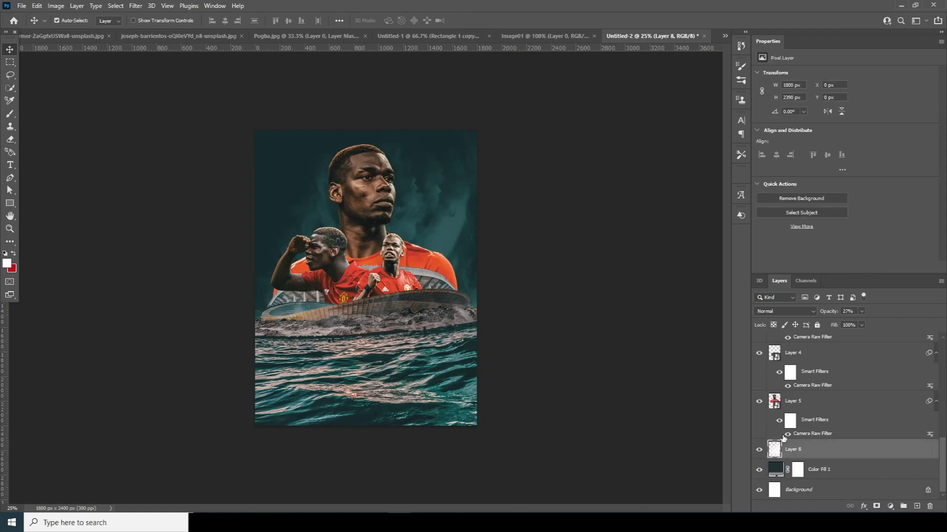
- Draw a tall red rectangle behind the main player and nudge it slightly left
{"action": "left_click_drag", "start_coordinate": [10, 203], "coordinate": [57, 207]}
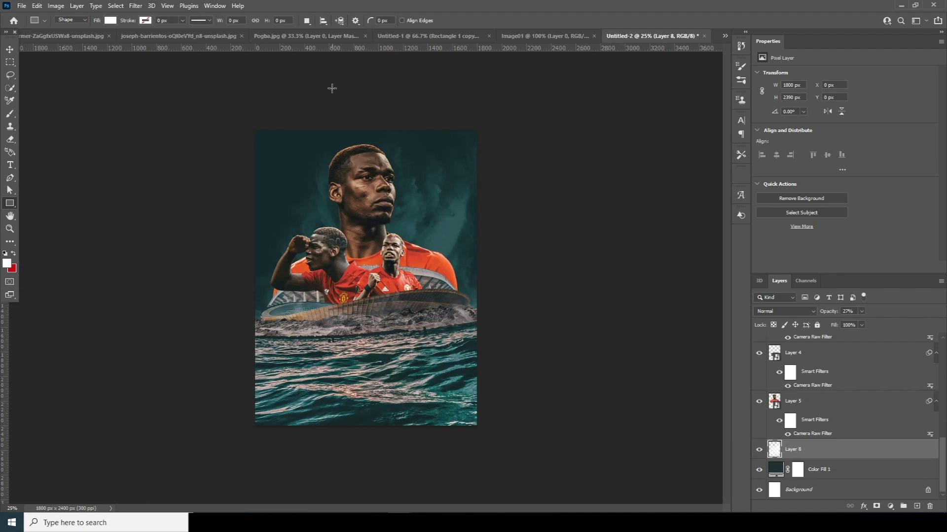
{"action": "left_click", "coordinate": [110, 20]}
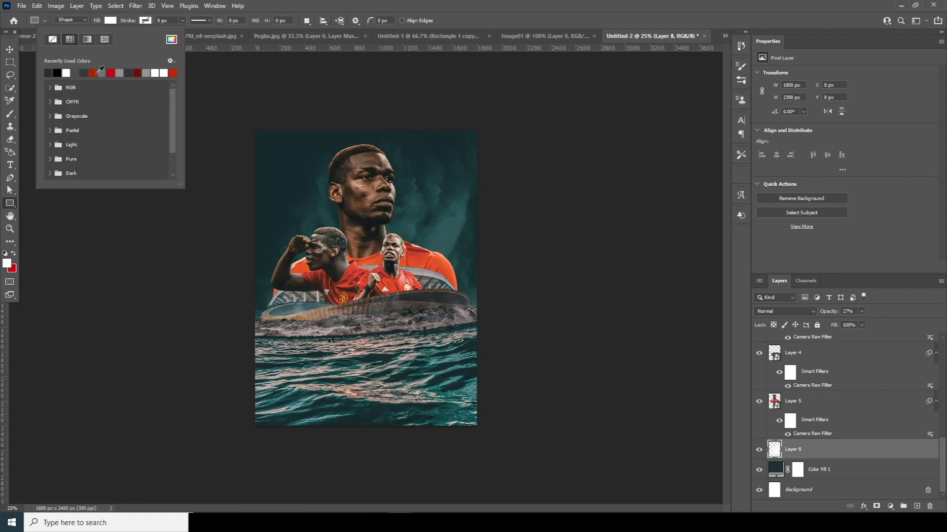
{"action": "left_click", "coordinate": [94, 72]}
{"action": "mouse_move", "coordinate": [310, 77]}
{"action": "left_mouse_down"}
{"action": "mouse_move", "coordinate": [342, 131]}
{"action": "mouse_move", "coordinate": [401, 296]}
{"action": "mouse_move", "coordinate": [401, 353]}
{"action": "left_mouse_up"}
{"action": "left_click", "coordinate": [9, 49]}
{"action": "left_click_drag", "start_coordinate": [364, 173], "coordinate": [374, 145]}
{"action": "key", "text": "ctrl+t"}
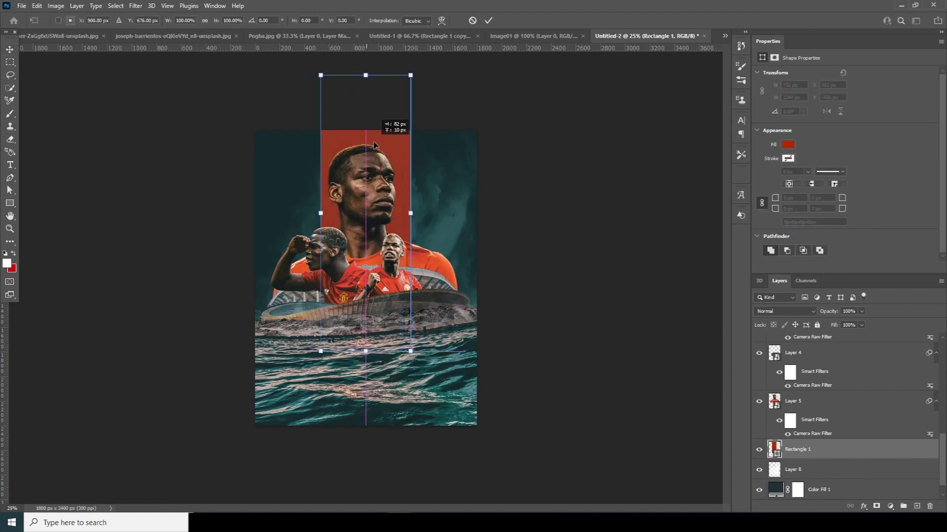
{"action": "key", "text": "Left"}
{"action": "key", "text": "Left"}
{"action": "key", "text": "Left"}
{"action": "key", "text": "Return"}
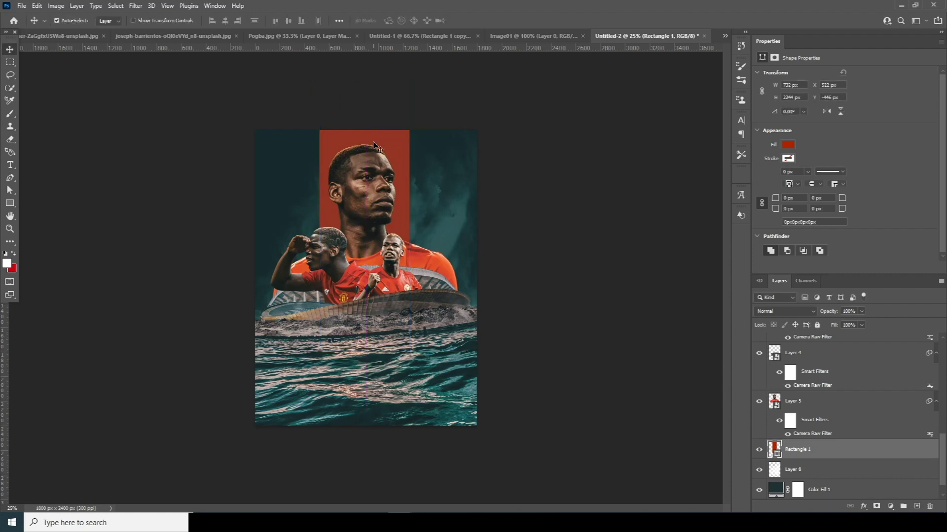
- Switch to the Custom Shape tool, browse the shape library, and select Layer 5
{"action": "key", "text": "u"}
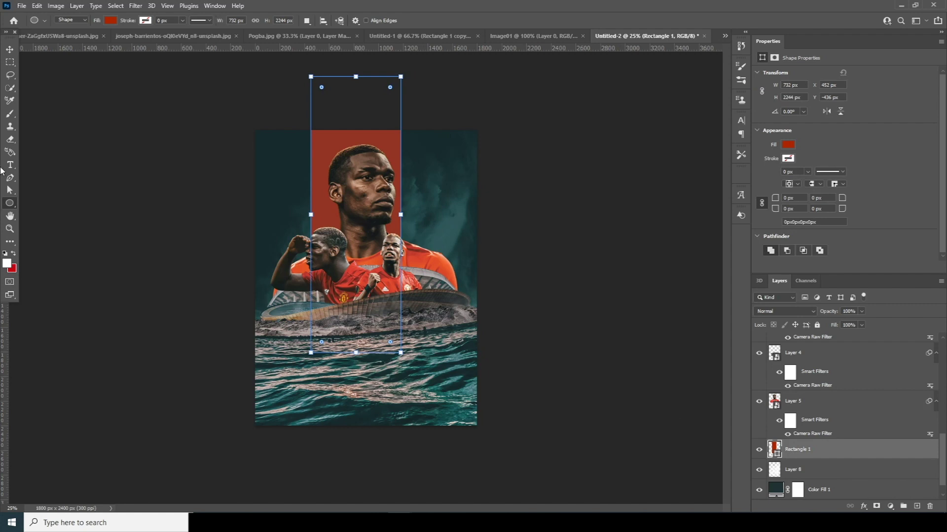
{"action": "right_click", "coordinate": [13, 209]}
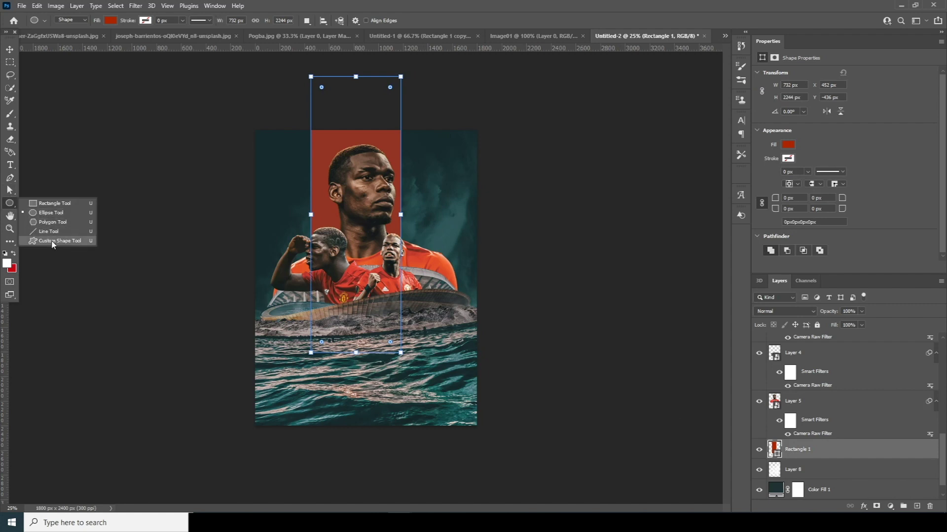
{"action": "left_click", "coordinate": [53, 242]}
{"action": "left_click", "coordinate": [401, 22]}
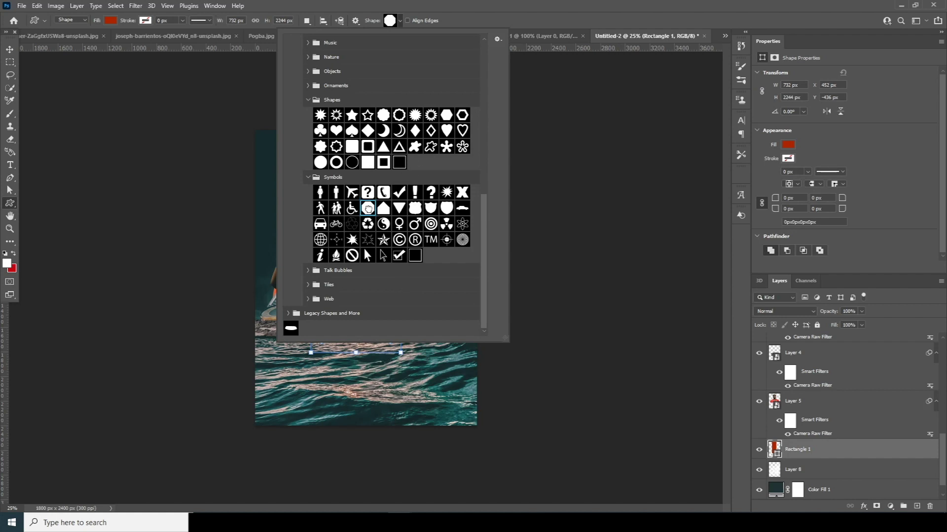
{"action": "left_click", "coordinate": [822, 432]}
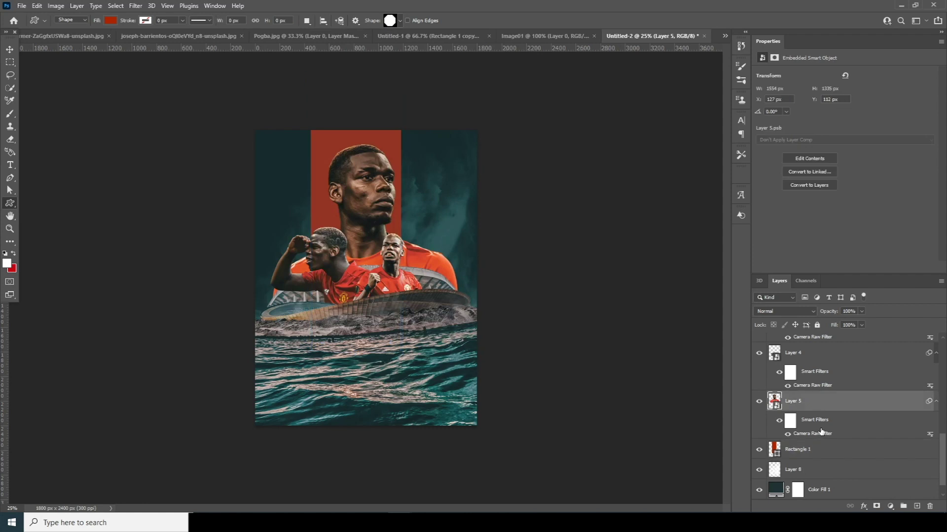
- Draw a large octagon over the upper left with a fine diagonal-stripe Pattern Overlay
{"action": "left_click_drag", "start_coordinate": [199, 136], "coordinate": [394, 355]}
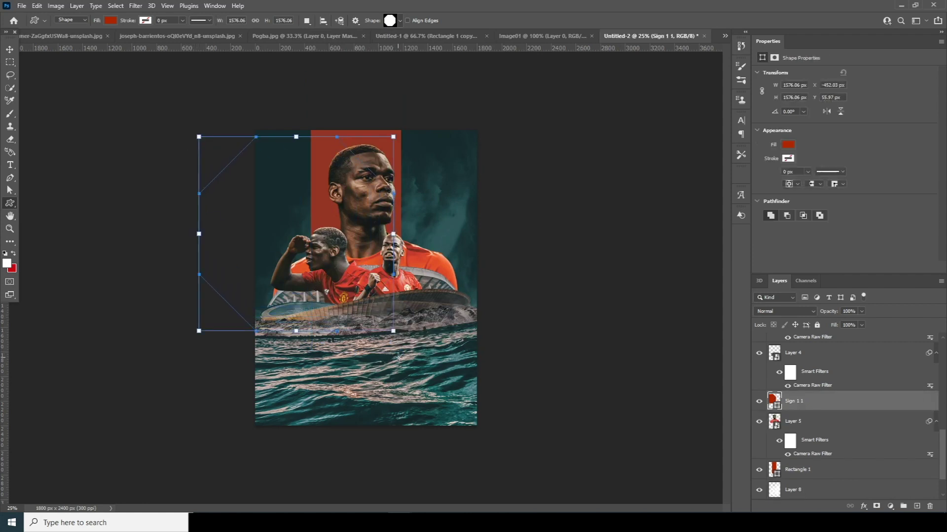
{"action": "left_click", "coordinate": [11, 51]}
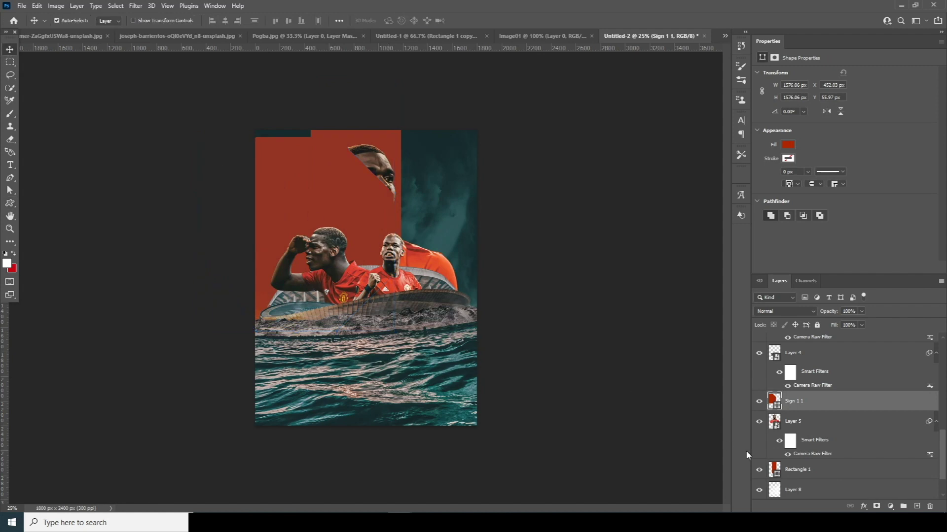
{"action": "left_click", "coordinate": [864, 506]}
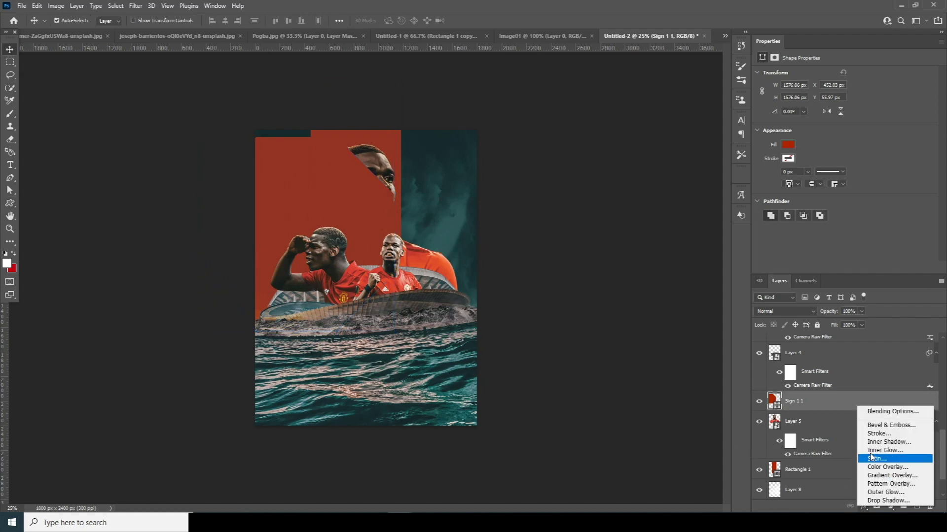
{"action": "left_click", "coordinate": [883, 410]}
{"action": "left_click_drag", "start_coordinate": [544, 163], "coordinate": [508, 92]}
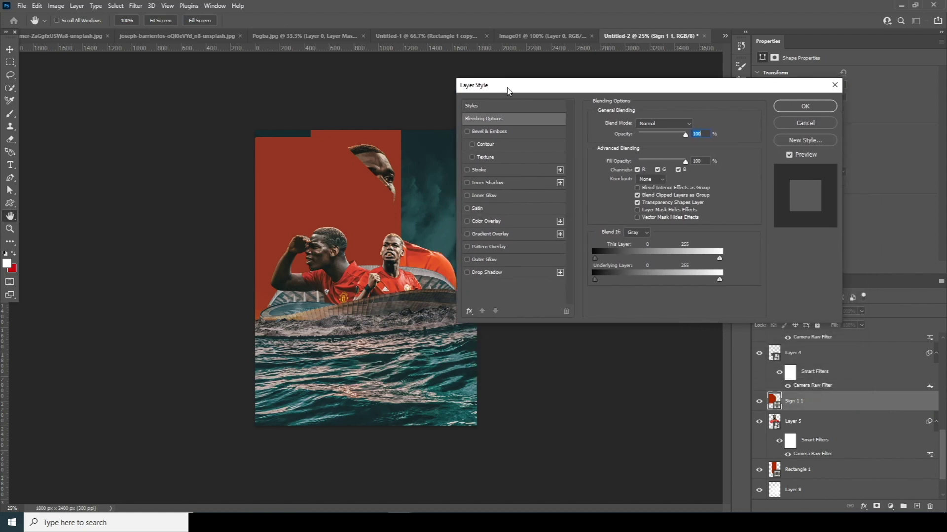
{"action": "left_click", "coordinate": [466, 247]}
{"action": "left_click", "coordinate": [488, 246]}
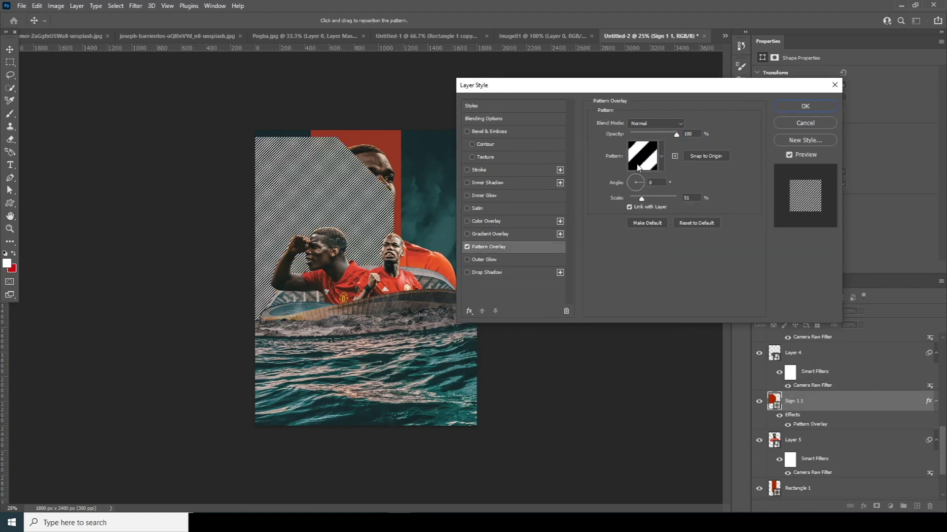
{"action": "left_click", "coordinate": [662, 157]}
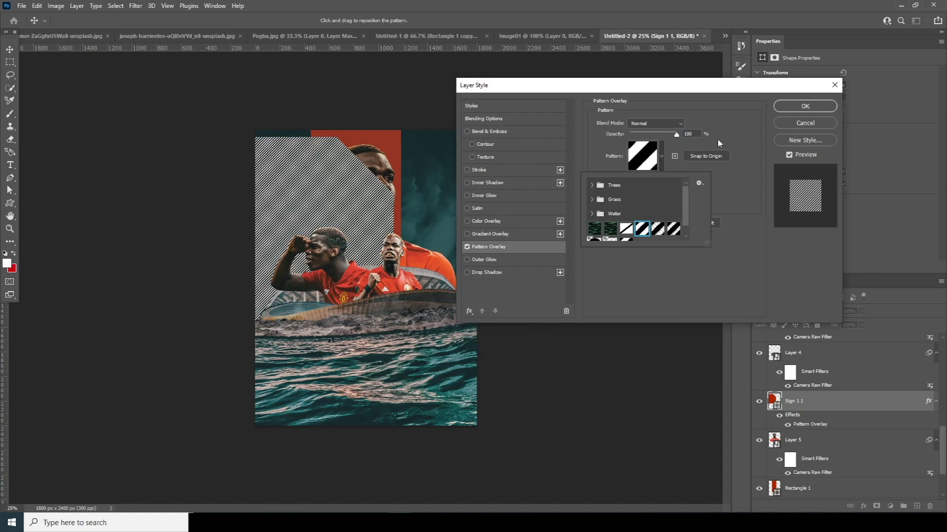
{"action": "left_click", "coordinate": [671, 143]}
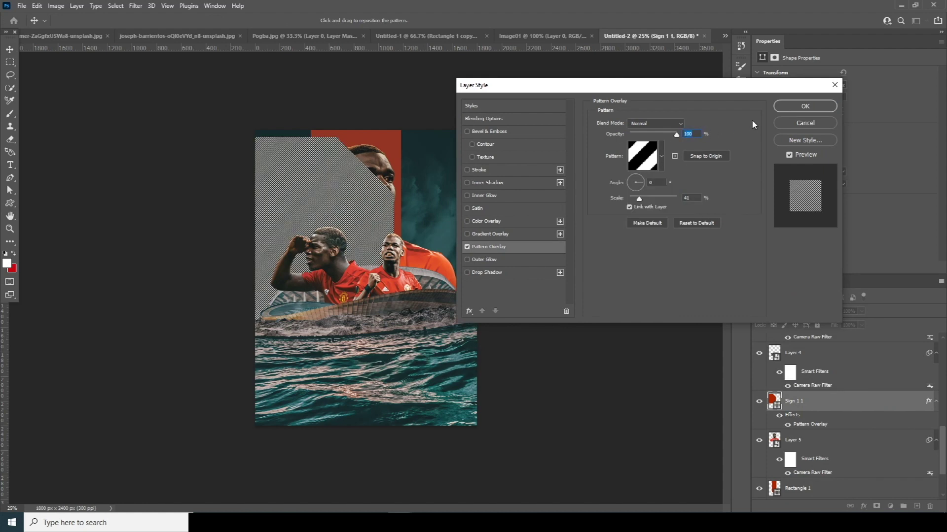
{"action": "left_click", "coordinate": [805, 107]}
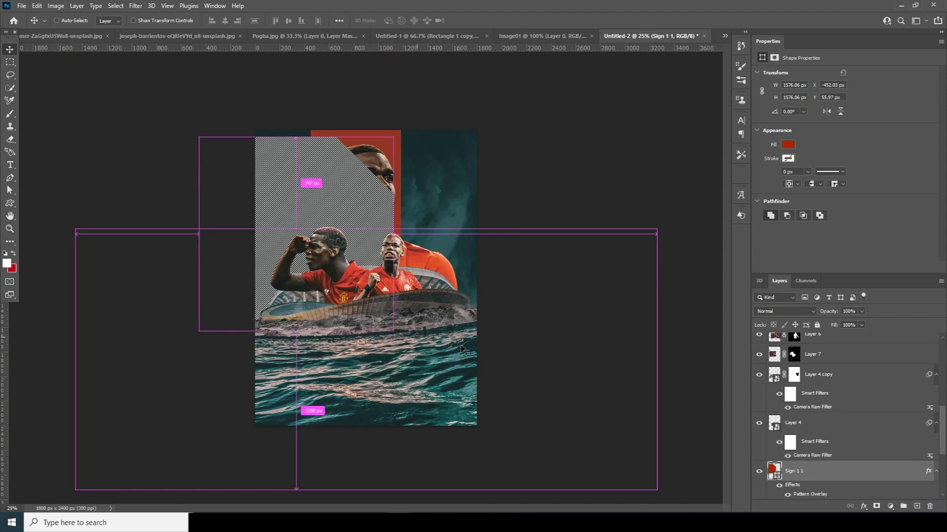
{"action": "key", "text": "ctrl+n"}
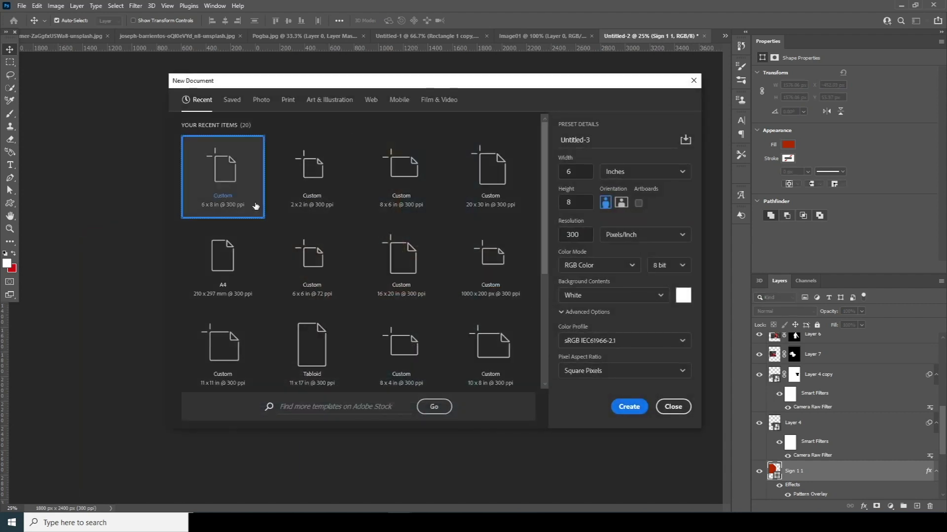
- Create a new 600×600 px document from the 2 x 2 in preset
{"action": "left_click", "coordinate": [317, 169]}
{"action": "key", "text": "Tab"}
{"action": "key", "text": "Tab"}
{"action": "left_click", "coordinate": [627, 407]}
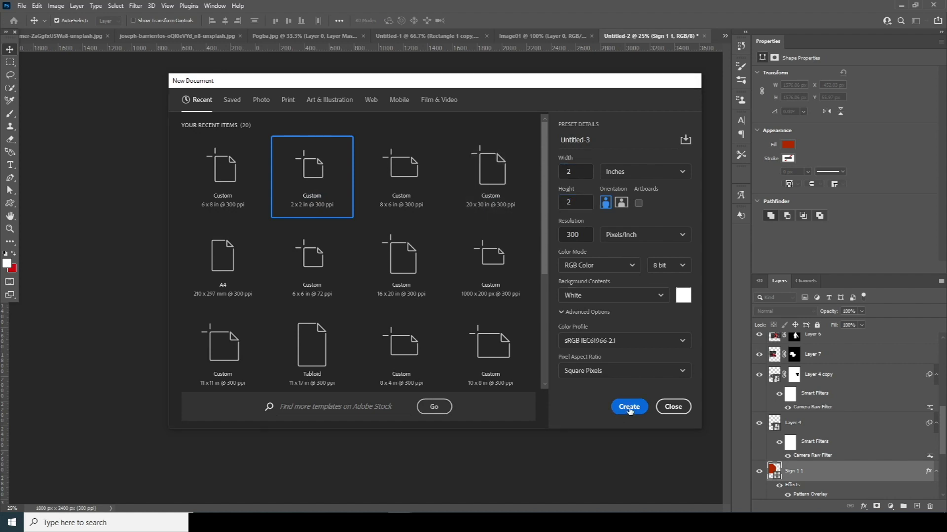
- Draw a black bar, rotate it to -45° and stretch it diagonally across the square
{"action": "left_click", "coordinate": [9, 203]}
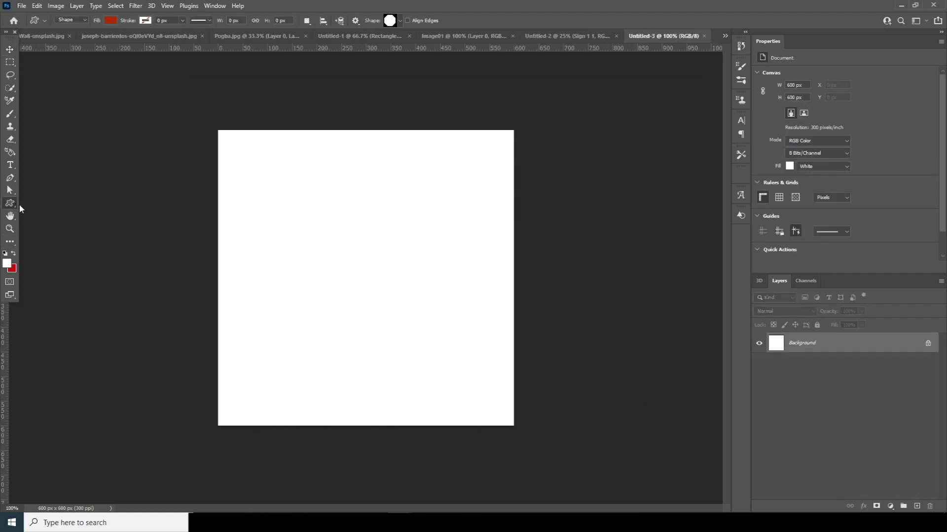
{"action": "left_click", "coordinate": [53, 202]}
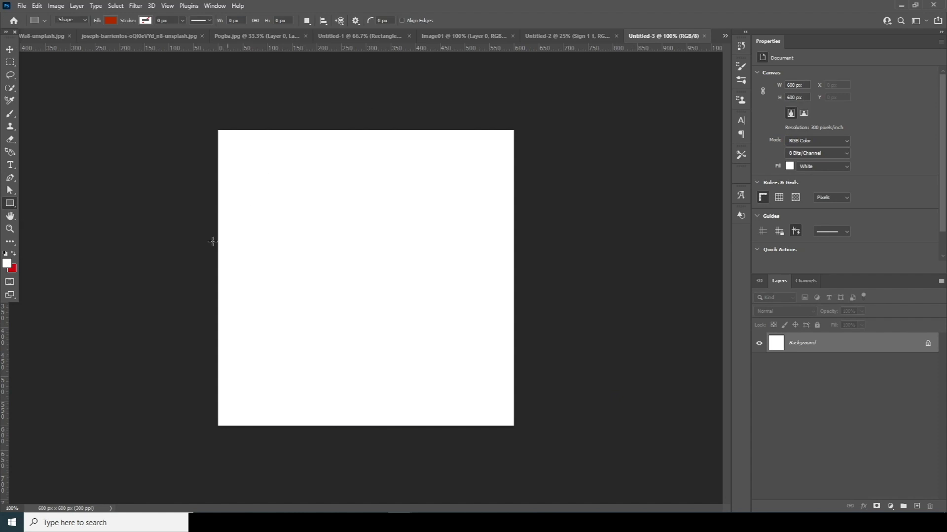
{"action": "left_click", "coordinate": [111, 20]}
{"action": "left_click", "coordinate": [70, 74]}
{"action": "left_click_drag", "start_coordinate": [205, 114], "coordinate": [597, 193]}
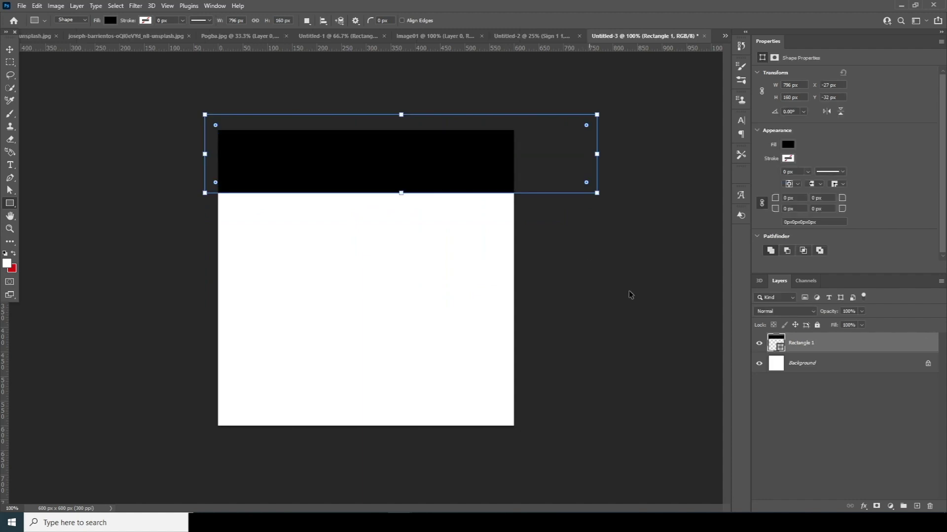
{"action": "key", "text": "ctrl+t"}
{"action": "left_click_drag", "start_coordinate": [644, 250], "coordinate": [552, 95]}
{"action": "left_click_drag", "start_coordinate": [424, 163], "coordinate": [331, 334]}
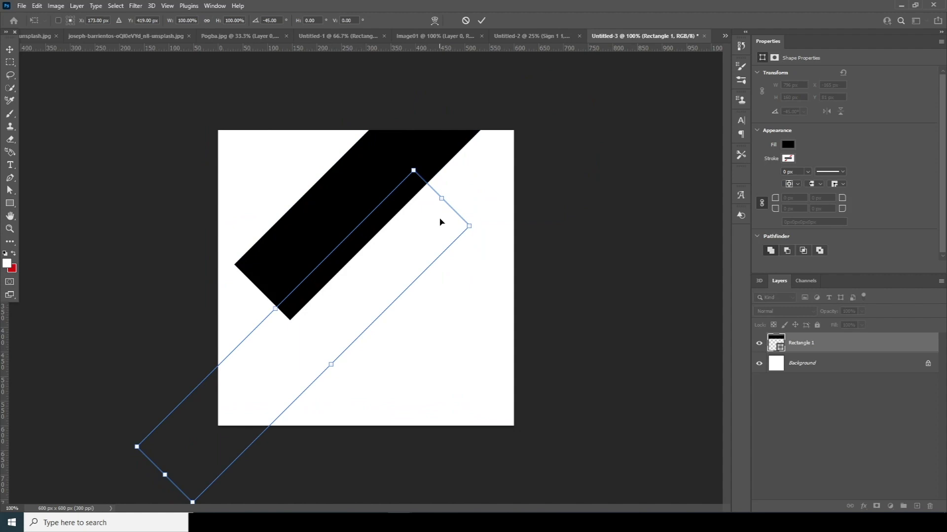
{"action": "left_click_drag", "start_coordinate": [442, 198], "coordinate": [667, 68]}
{"action": "key", "text": "Return"}
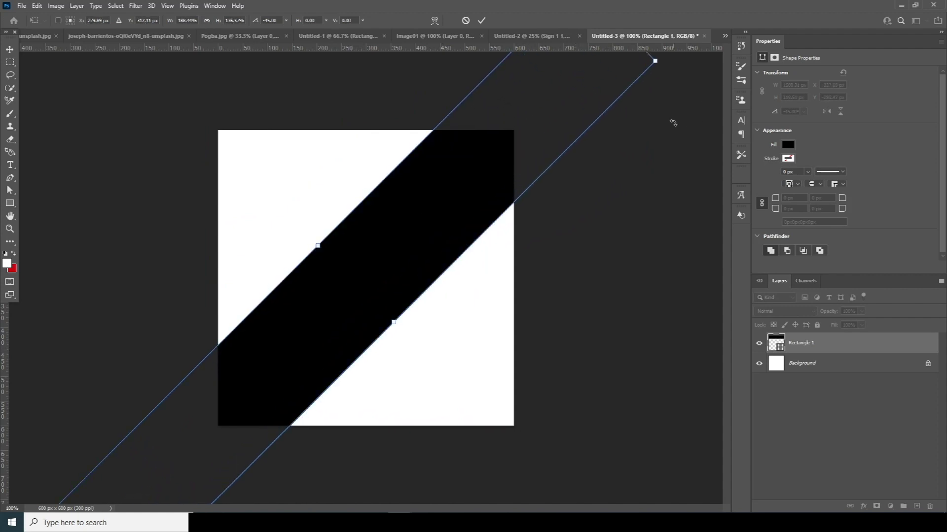
{"action": "key", "text": "u"}
- Place two copies of the band in the upper-left and bottom-right corners
{"action": "left_click", "coordinate": [11, 50]}
{"action": "left_click_drag", "start_coordinate": [340, 269], "coordinate": [218, 143]}
{"action": "left_click_drag", "start_coordinate": [264, 175], "coordinate": [512, 422]}
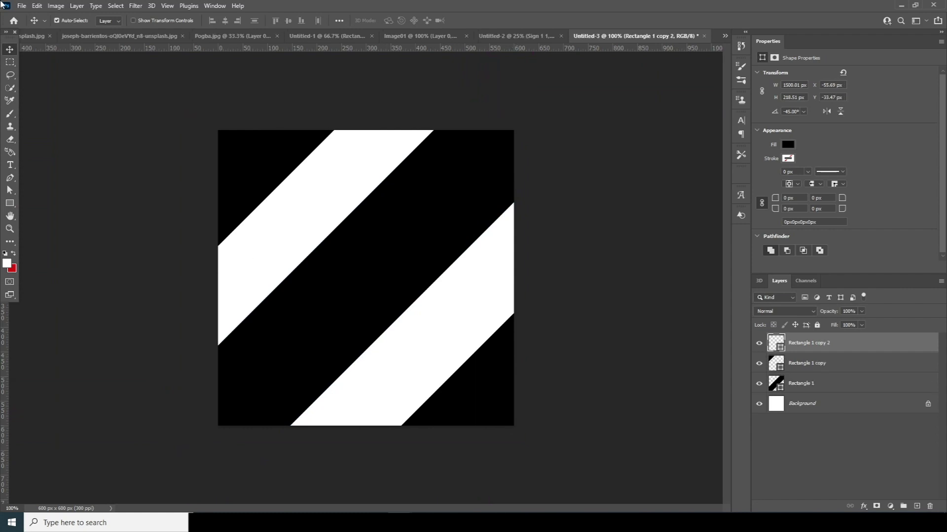
- Define the striped tile as a new pattern named 'gr'
{"action": "left_click", "coordinate": [37, 6]}
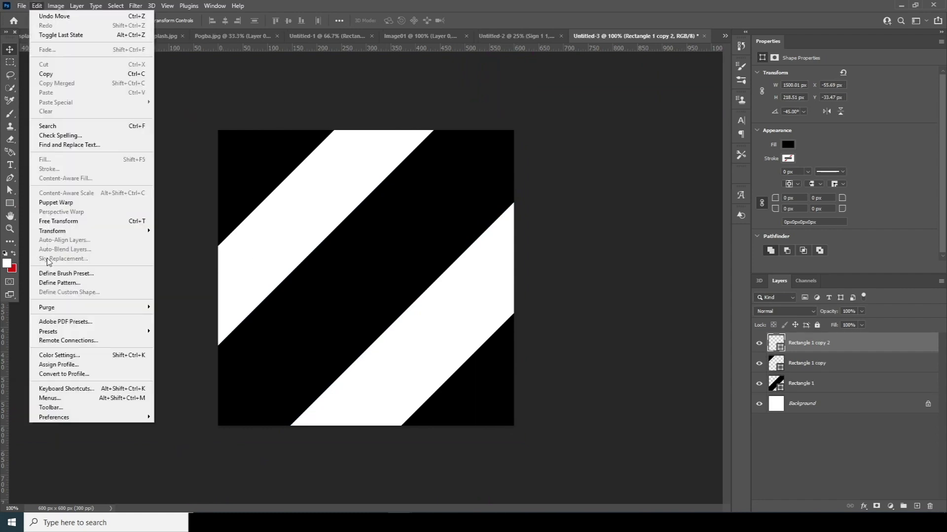
{"action": "left_click", "coordinate": [60, 283]}
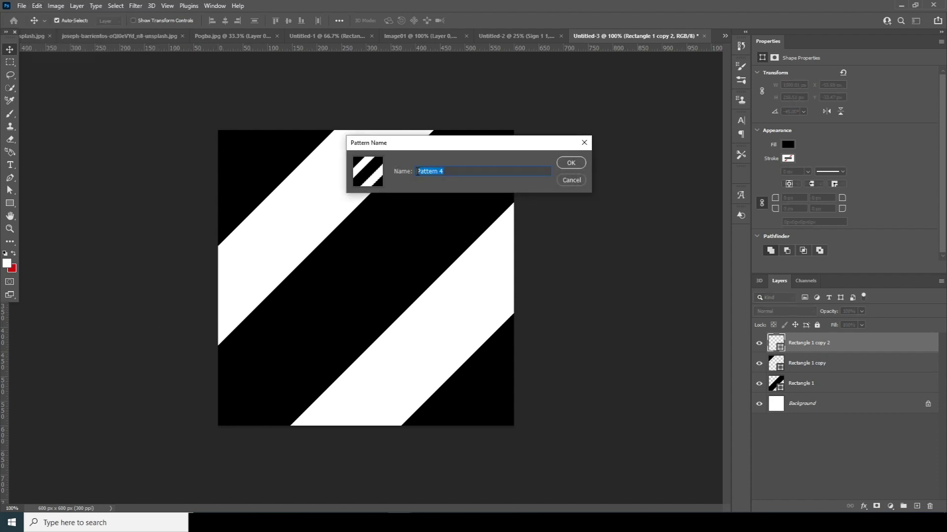
{"action": "type", "text": "grid"}
{"action": "key", "text": "Return"}
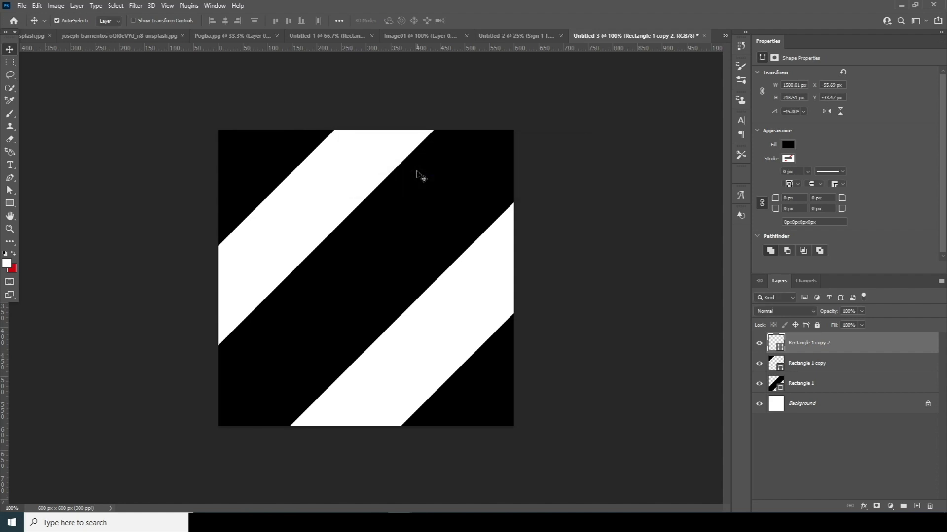
- Change Sign 1 1's Pattern Overlay to the new stripe pattern and set opacity to about 26%
{"action": "left_click", "coordinate": [518, 35]}
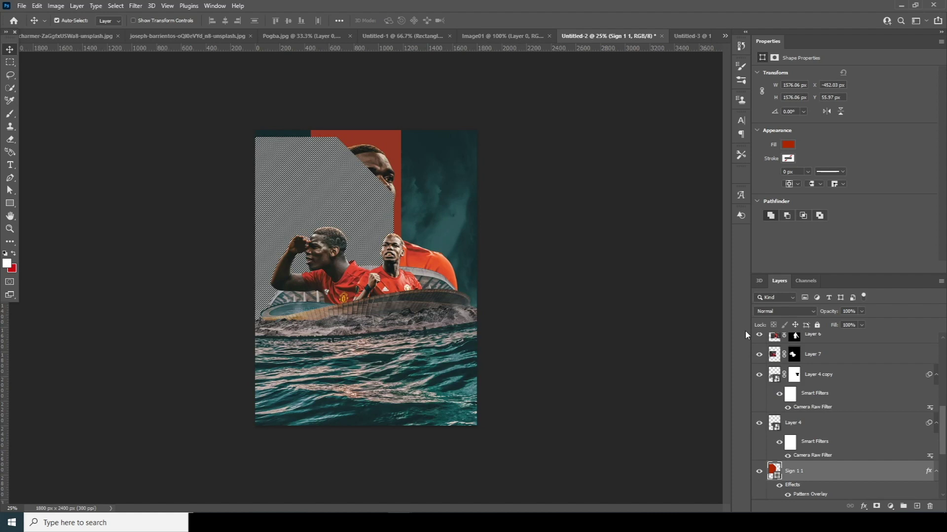
{"action": "double_click", "coordinate": [806, 495]}
{"action": "left_click", "coordinate": [661, 156]}
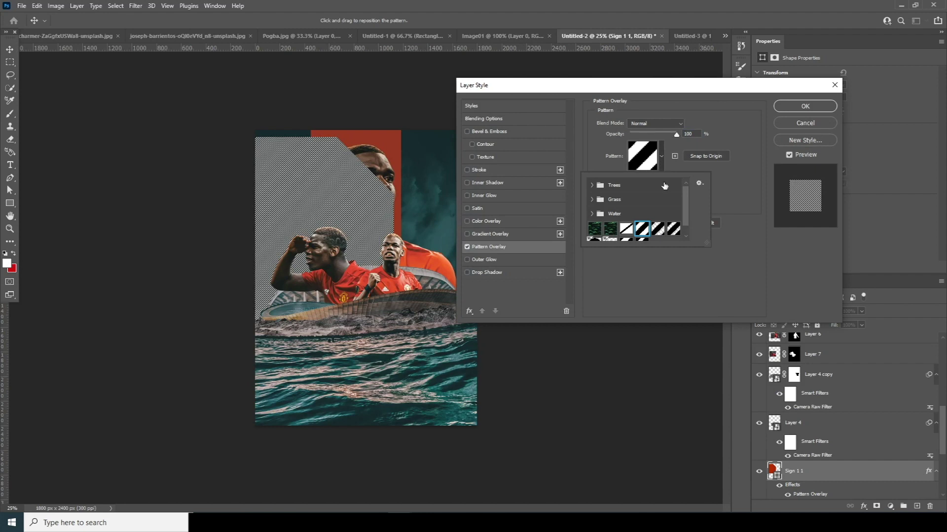
{"action": "scroll", "coordinate": [643, 222], "scroll_direction": "down", "scroll_amount": 1}
{"action": "left_click", "coordinate": [807, 108]}
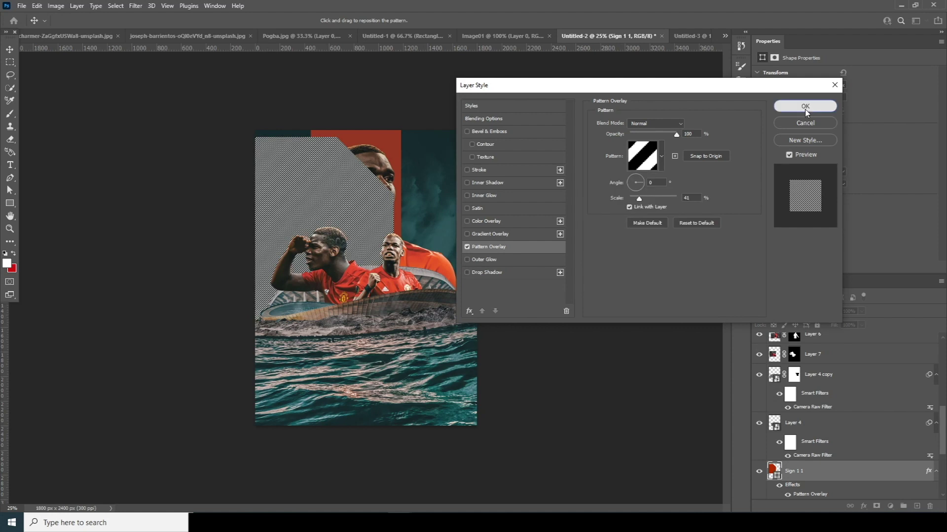
{"action": "left_click", "coordinate": [807, 107]}
{"action": "left_click", "coordinate": [861, 311]}
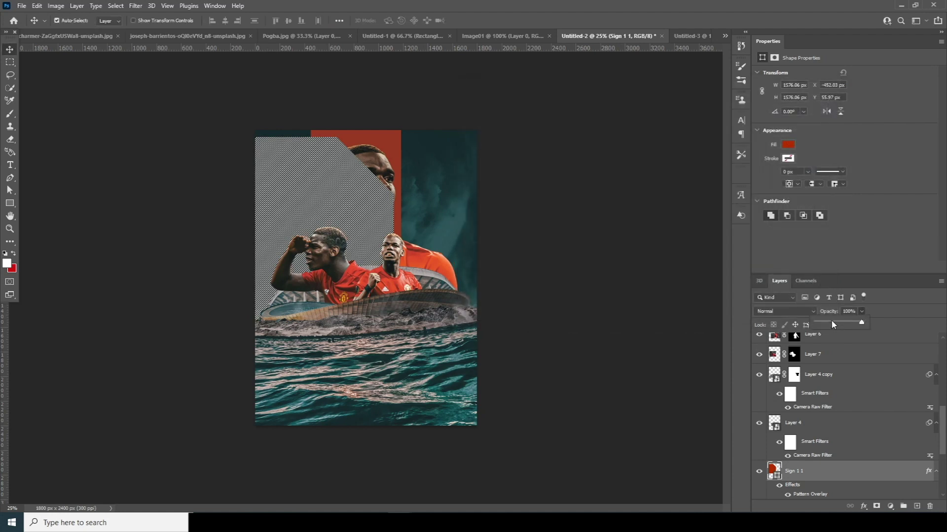
{"action": "left_click_drag", "start_coordinate": [832, 326], "coordinate": [830, 327]}
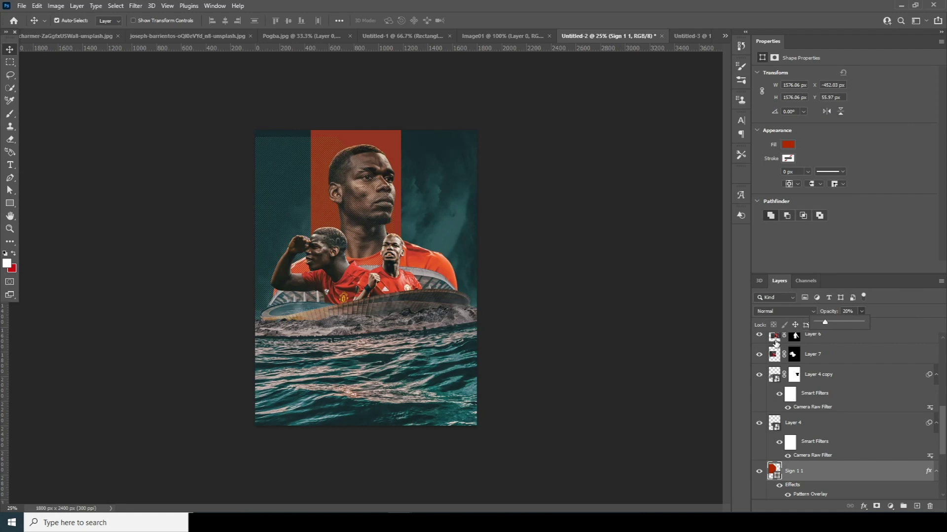
{"action": "left_click_drag", "start_coordinate": [828, 325], "coordinate": [829, 325]}
- Add two transformed sign copies, the second shrunk to about 55% over the top-left
{"action": "key", "text": "ctrl+alt+t"}
{"action": "left_click_drag", "start_coordinate": [343, 257], "coordinate": [505, 330]}
{"action": "key", "text": "Return"}
{"action": "key", "text": "ctrl+alt+t"}
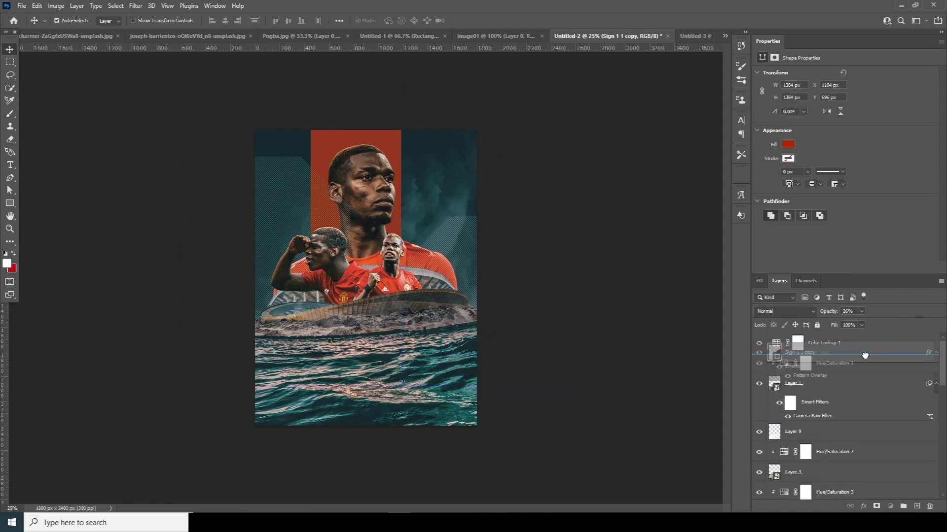
{"action": "left_click_drag", "start_coordinate": [445, 327], "coordinate": [405, 182]}
{"action": "left_click_drag", "start_coordinate": [528, 238], "coordinate": [456, 161]}
{"action": "left_click_drag", "start_coordinate": [429, 133], "coordinate": [310, 354]}
{"action": "key", "text": "Return"}
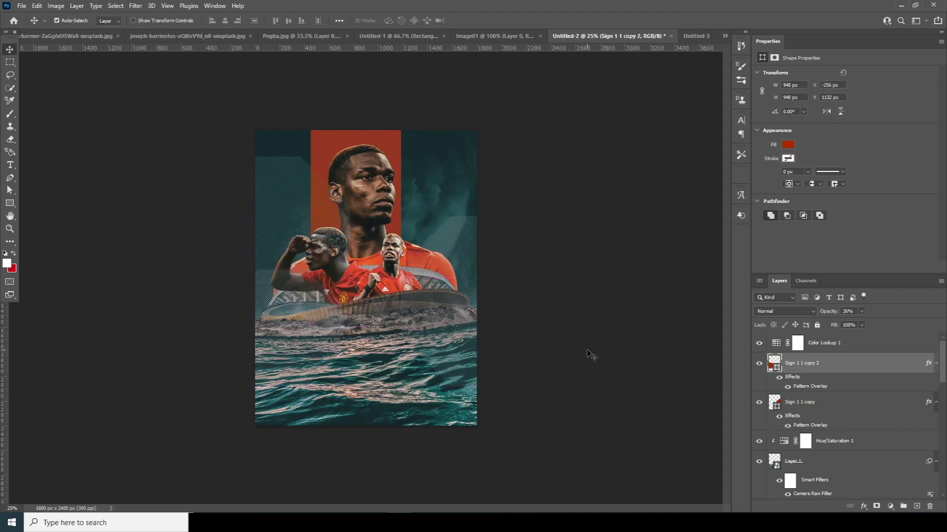
- Draw a thin white vertical rectangle near the top and fade it to 20% opacity
{"action": "left_click", "coordinate": [10, 204]}
{"action": "left_click", "coordinate": [45, 207]}
{"action": "left_click_drag", "start_coordinate": [407, 108], "coordinate": [406, 206]}
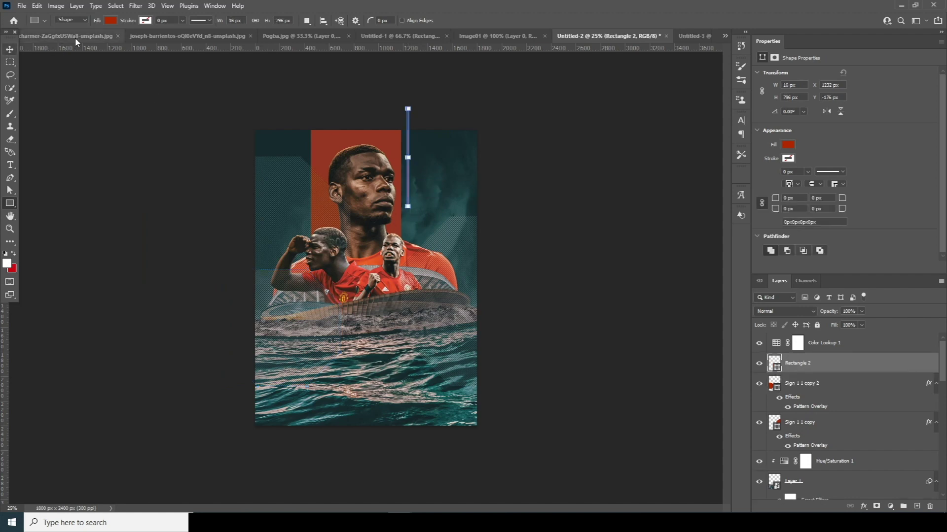
{"action": "left_click", "coordinate": [111, 21]}
{"action": "left_click", "coordinate": [75, 73]}
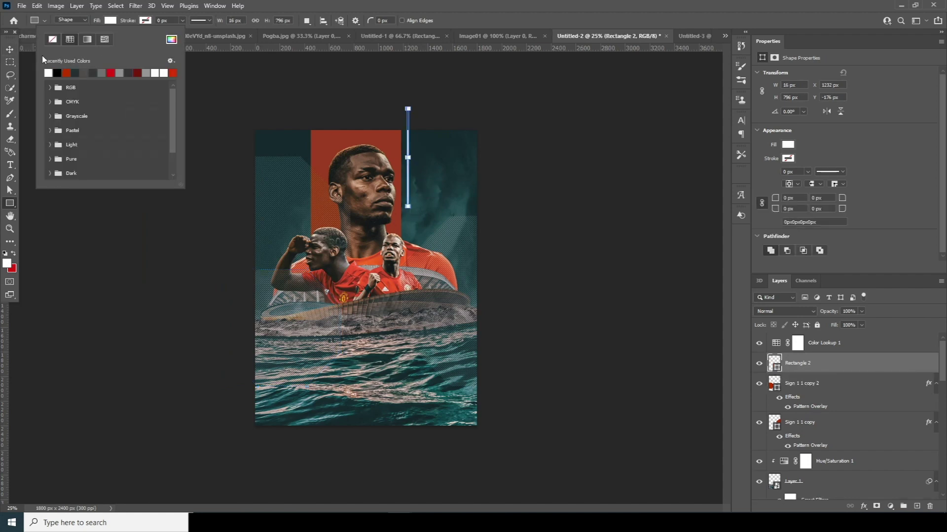
{"action": "left_click", "coordinate": [9, 49]}
{"action": "key", "text": "shift+Left"}
{"action": "key", "text": "shift+Left"}
{"action": "key", "text": "shift+Left"}
{"action": "key", "text": "Left"}
{"action": "key", "text": "Left"}
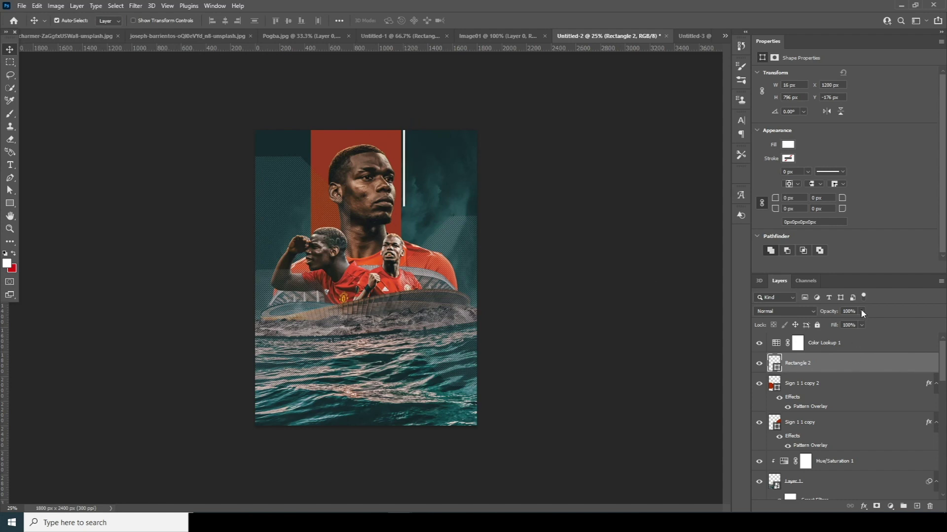
{"action": "left_click_drag", "start_coordinate": [825, 327], "coordinate": [827, 325]}
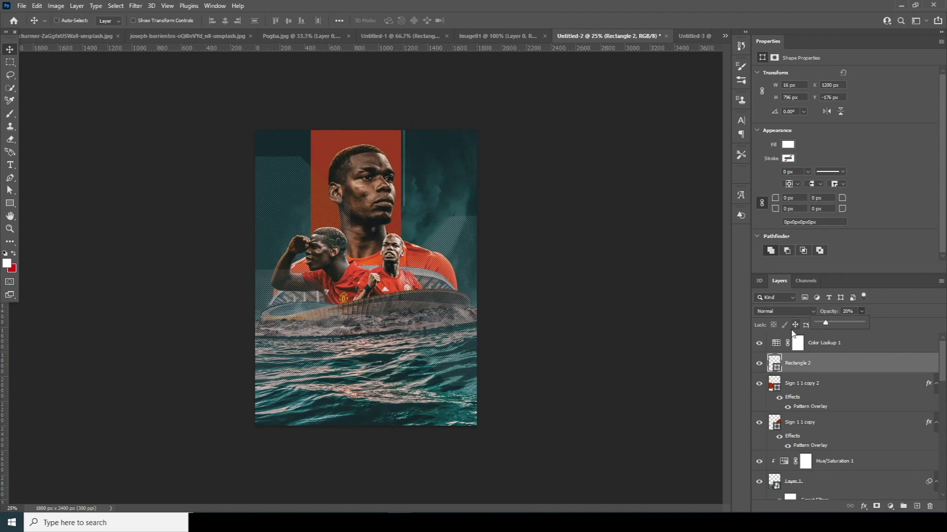
- Duplicate the white stripe and move the copy right and down
{"action": "key", "text": "ctrl+j"}
{"action": "key", "text": "ctrl+t"}
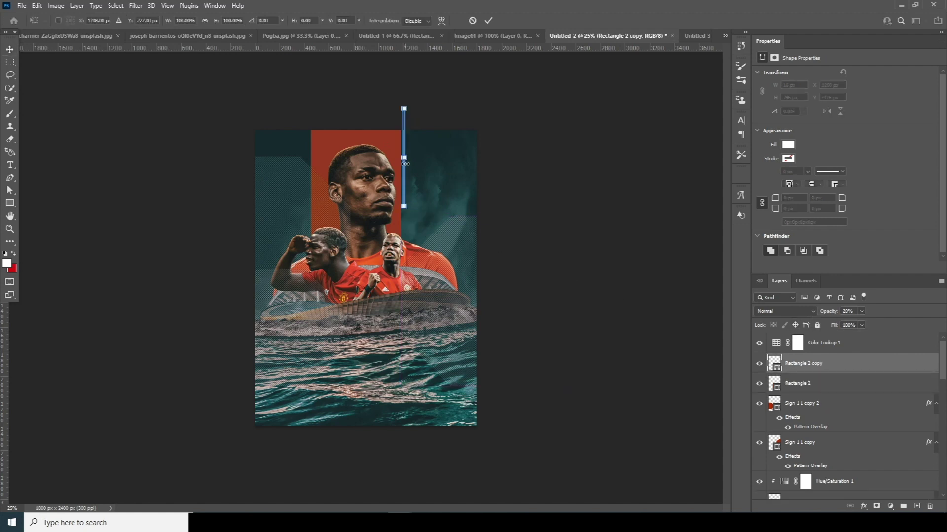
{"action": "left_click_drag", "start_coordinate": [404, 170], "coordinate": [469, 264]}
{"action": "key", "text": "Return"}
- Add a third stripe stretched tall left of the main player and move it behind Layer 4
{"action": "key", "text": "ctrl+j"}
{"action": "key", "text": "ctrl+t"}
{"action": "left_click_drag", "start_coordinate": [467, 268], "coordinate": [312, 418]}
{"action": "left_click_drag", "start_coordinate": [312, 351], "coordinate": [332, 97]}
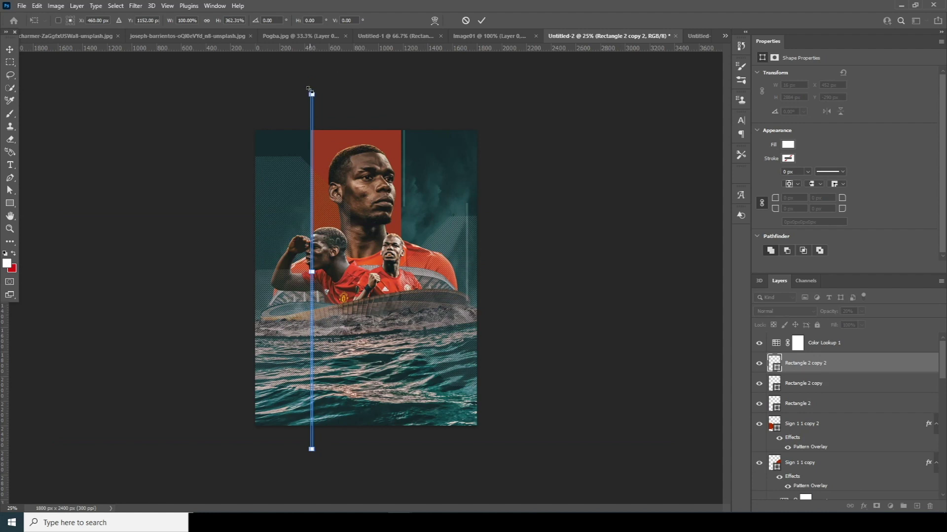
{"action": "key", "text": "Return"}
{"action": "key", "text": "ctrl+t"}
{"action": "left_click_drag", "start_coordinate": [311, 276], "coordinate": [308, 329]}
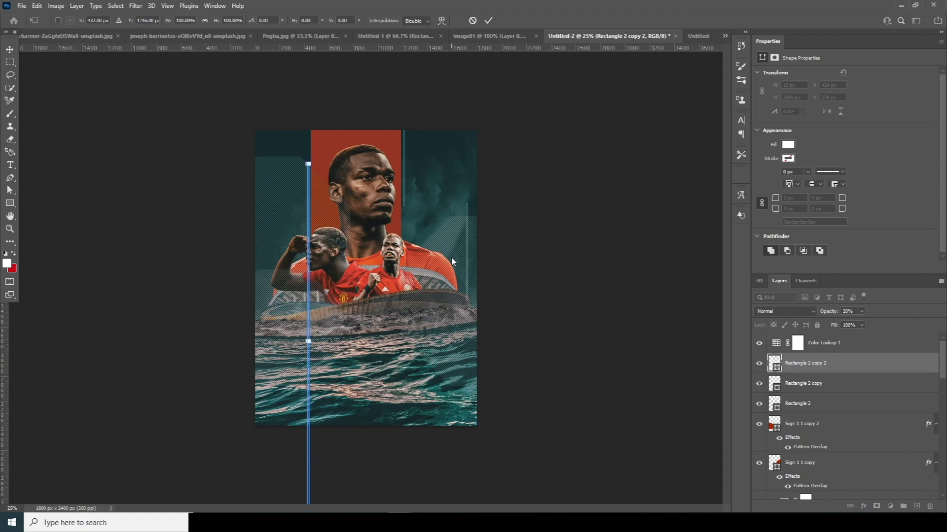
{"action": "key", "text": "Return"}
{"action": "left_click_drag", "start_coordinate": [809, 364], "coordinate": [823, 413]}
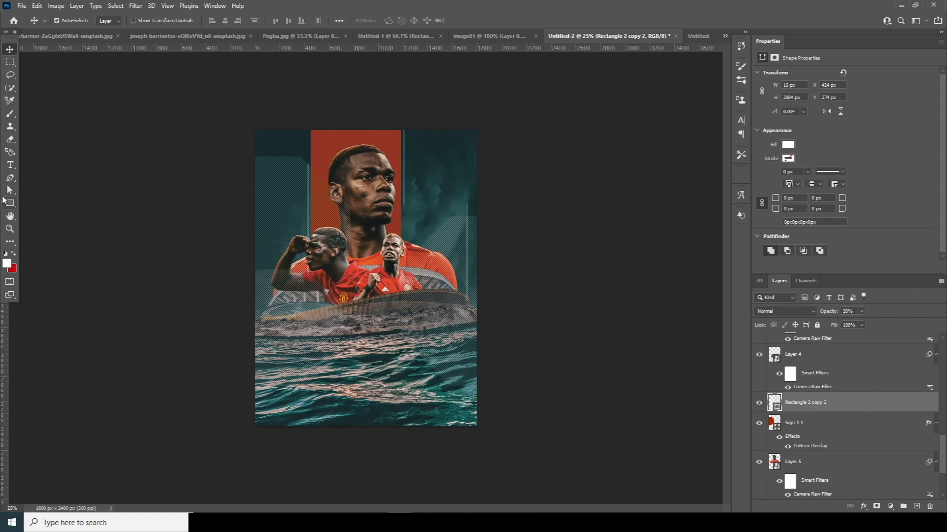
{"action": "left_click", "coordinate": [10, 165]}
- Add a narrow column of 5 pt placeholder text left of the main player
{"action": "left_click_drag", "start_coordinate": [425, 144], "coordinate": [461, 370]}
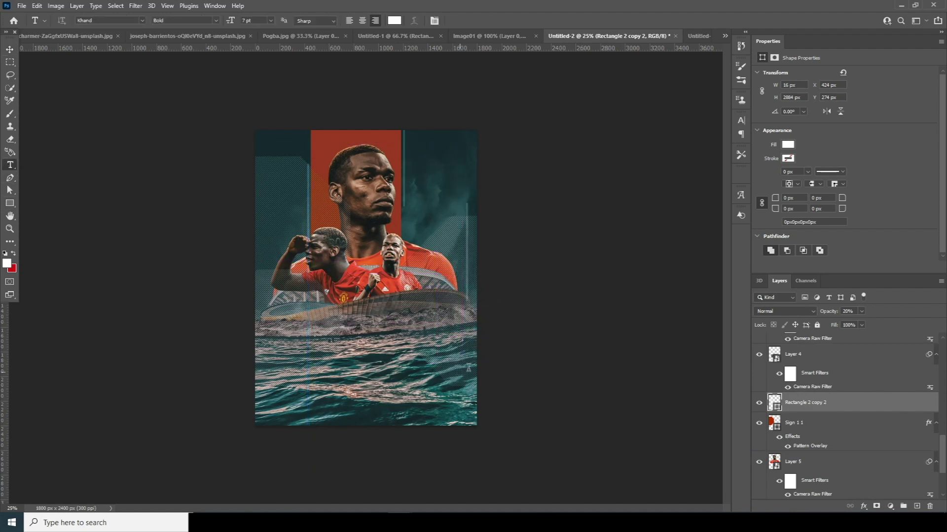
{"action": "key", "text": "ctrl+v"}
{"action": "key", "text": "ctrl+v"}
{"action": "key", "text": "ctrl+v"}
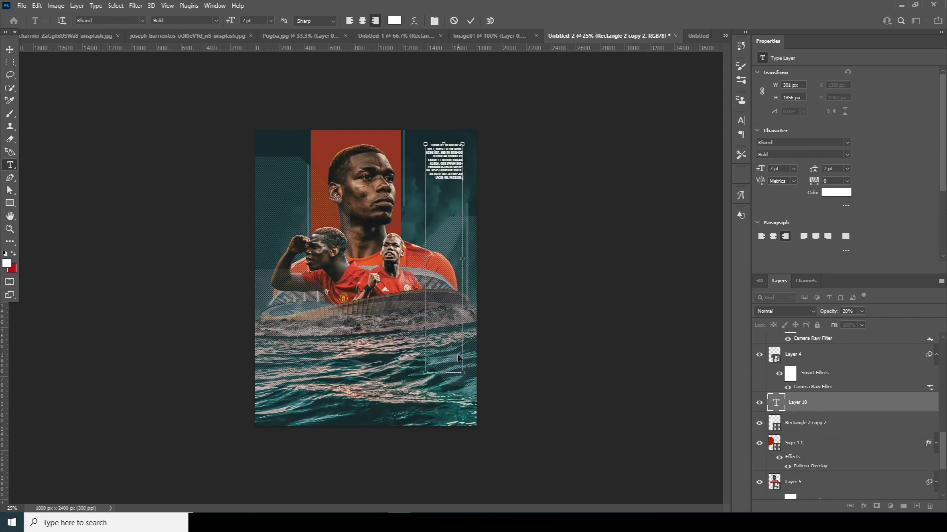
{"action": "double_click", "coordinate": [775, 404]}
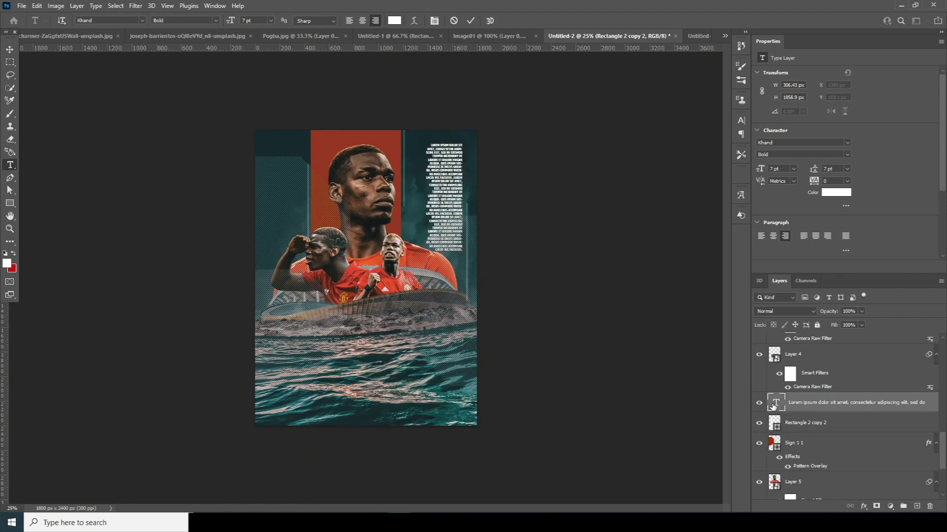
{"action": "type", "text": "5"}
{"action": "key", "text": "Return"}
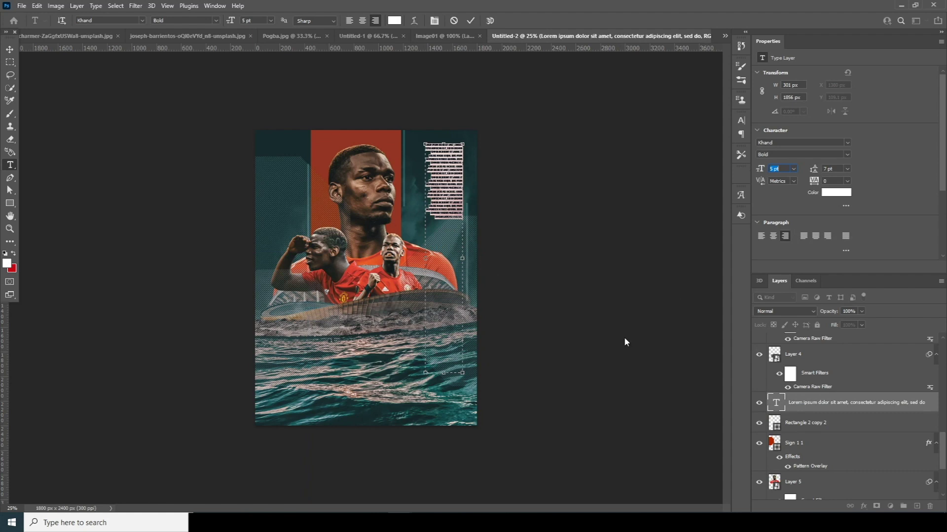
{"action": "left_click", "coordinate": [10, 50]}
{"action": "left_click_drag", "start_coordinate": [454, 187], "coordinate": [324, 245]}
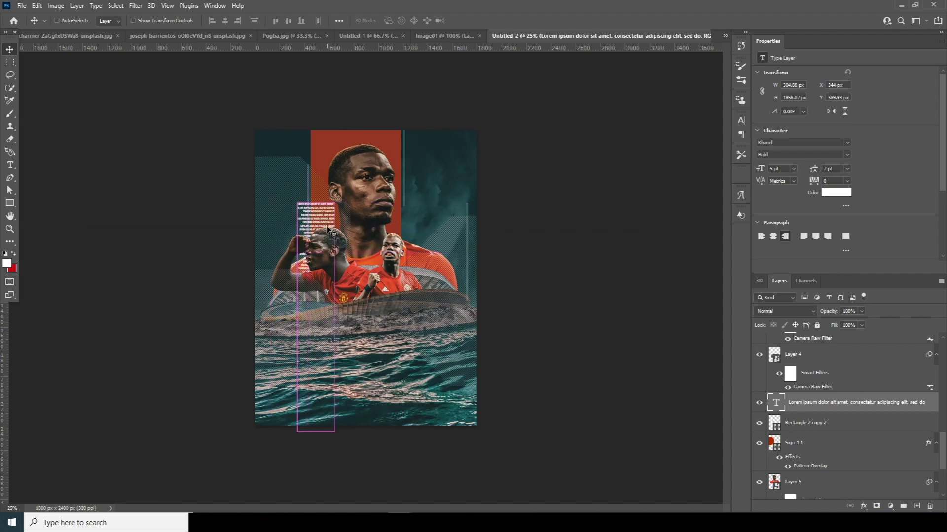
- Duplicate the text column over the water and raise it in the layer stack
{"action": "key", "text": "ctrl+j"}
{"action": "key", "text": "ctrl+t"}
{"action": "left_click_drag", "start_coordinate": [328, 229], "coordinate": [459, 327]}
{"action": "key", "text": "Return"}
{"action": "left_click_drag", "start_coordinate": [828, 402], "coordinate": [810, 344]}
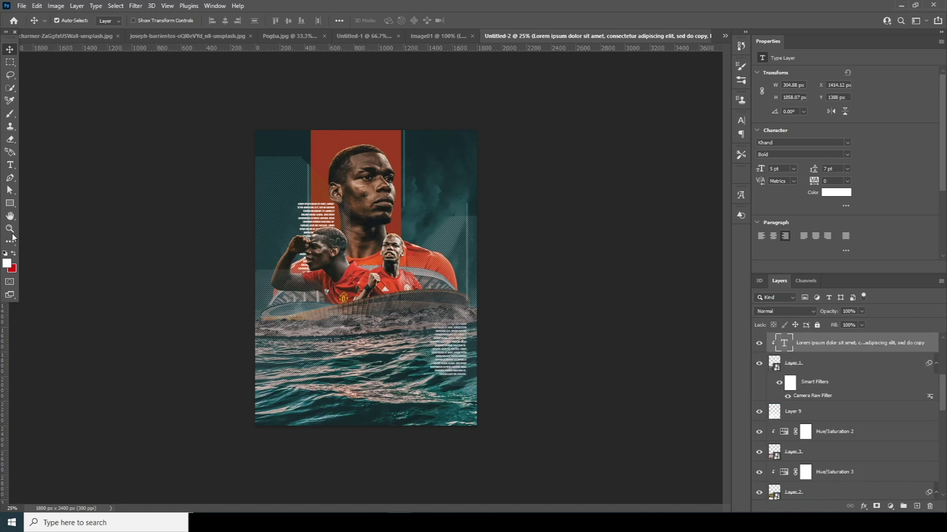
{"action": "left_click_drag", "start_coordinate": [10, 203], "coordinate": [40, 212]}
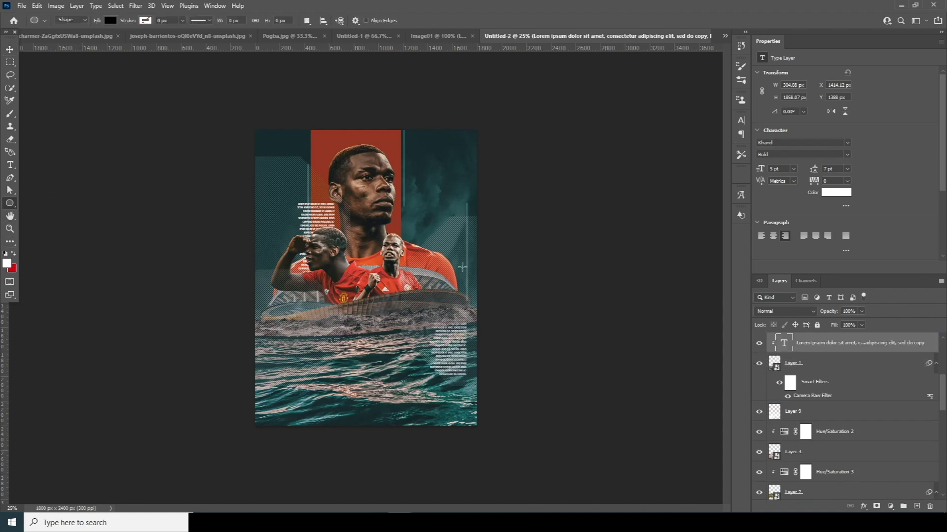
- Draw a circle right of the players and move Ellipse 1 below Sign 1 1 copy 2
{"action": "left_click_drag", "start_coordinate": [414, 230], "coordinate": [462, 278]}
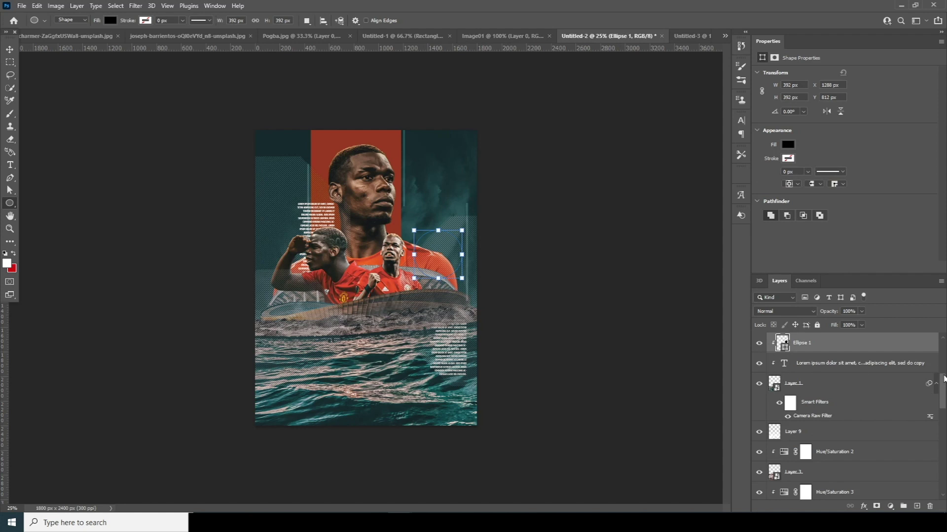
{"action": "right_click", "coordinate": [840, 346]}
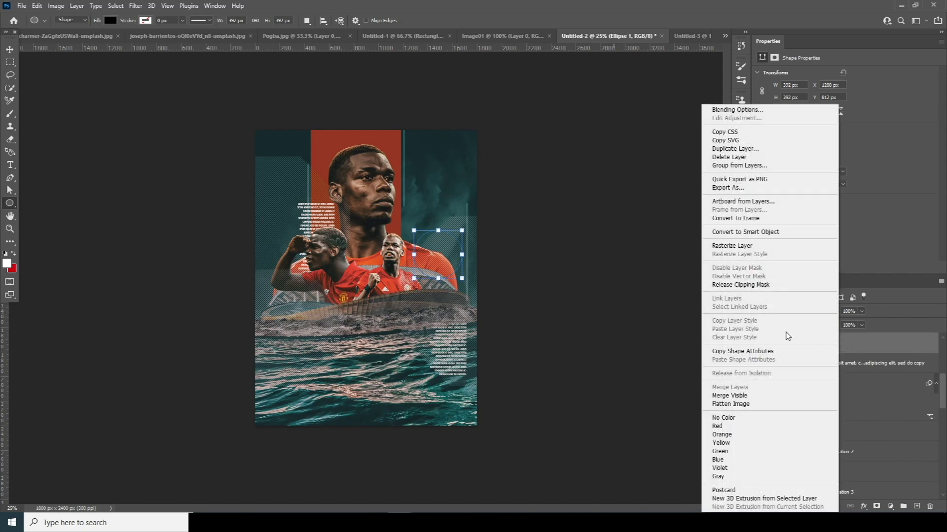
{"action": "left_click", "coordinate": [788, 350]}
{"action": "mouse_move", "coordinate": [795, 348]}
{"action": "left_mouse_down"}
{"action": "mouse_move", "coordinate": [801, 496]}
{"action": "mouse_move", "coordinate": [808, 343]}
{"action": "left_mouse_up"}
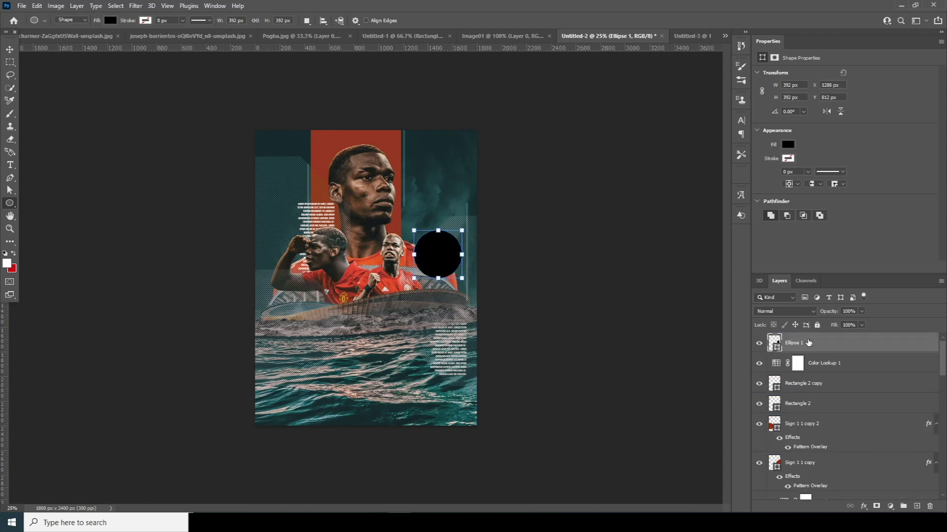
- Fill the Ellipse 1 circle with medium grey #5a5a5a
{"action": "double_click", "coordinate": [777, 349]}
{"action": "left_click", "coordinate": [546, 308]}
{"action": "left_click_drag", "start_coordinate": [545, 309], "coordinate": [541, 323]}
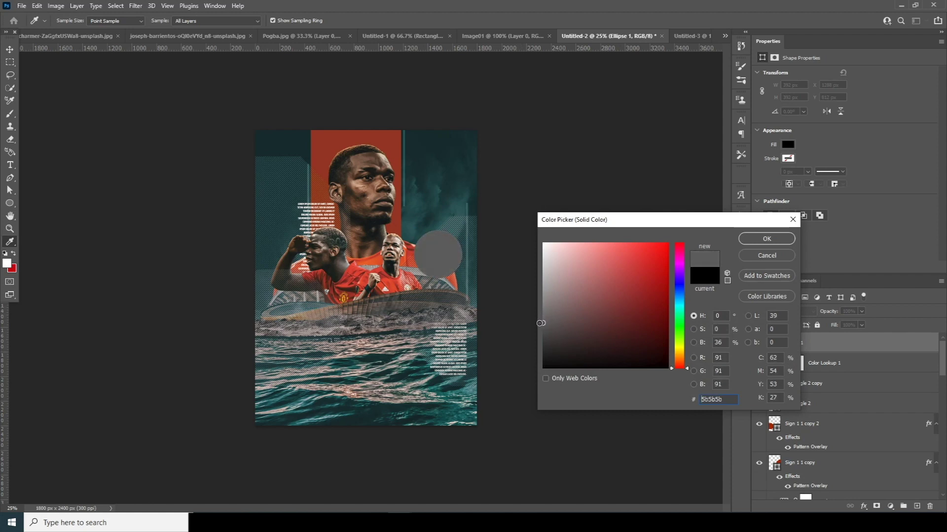
{"action": "left_click", "coordinate": [767, 239]}
{"action": "left_click", "coordinate": [9, 50]}
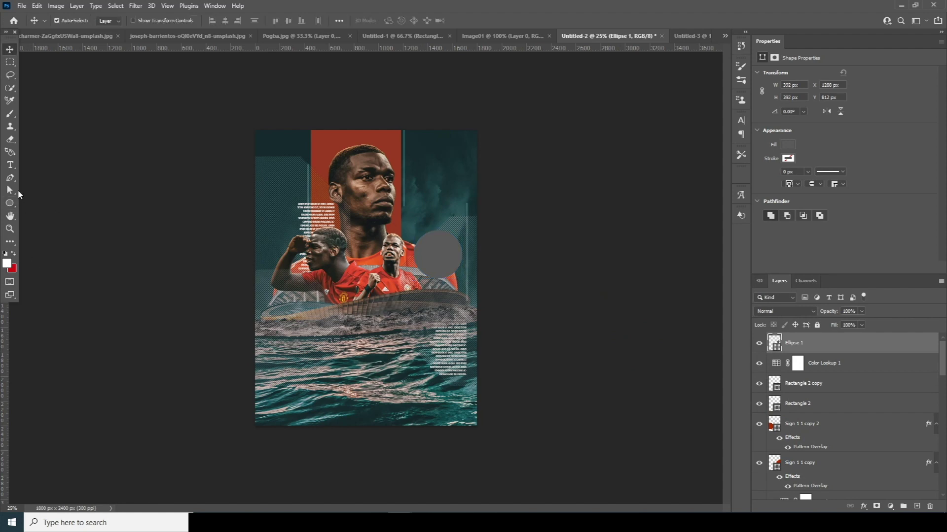
{"action": "left_click", "coordinate": [10, 166]}
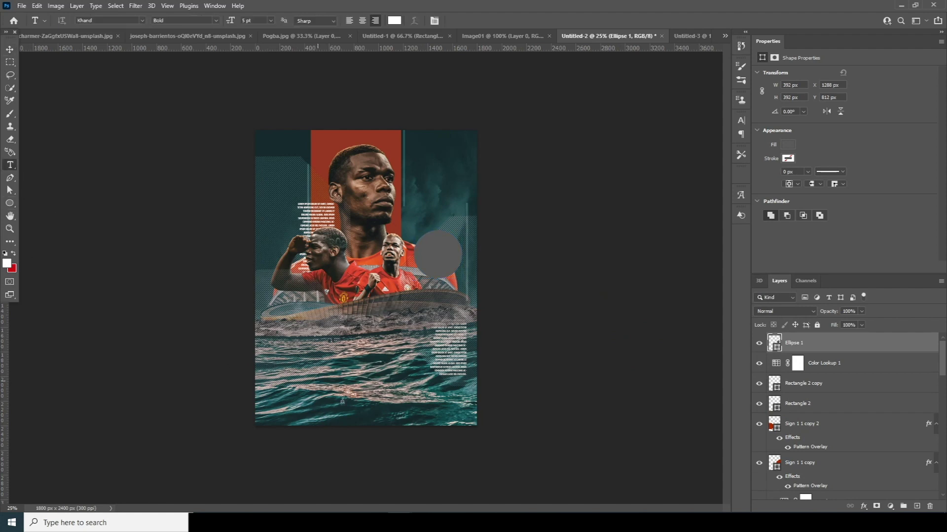
- Type POGBA on the lower poster, enlarge it across the width and skew the letters
{"action": "left_click", "coordinate": [317, 382]}
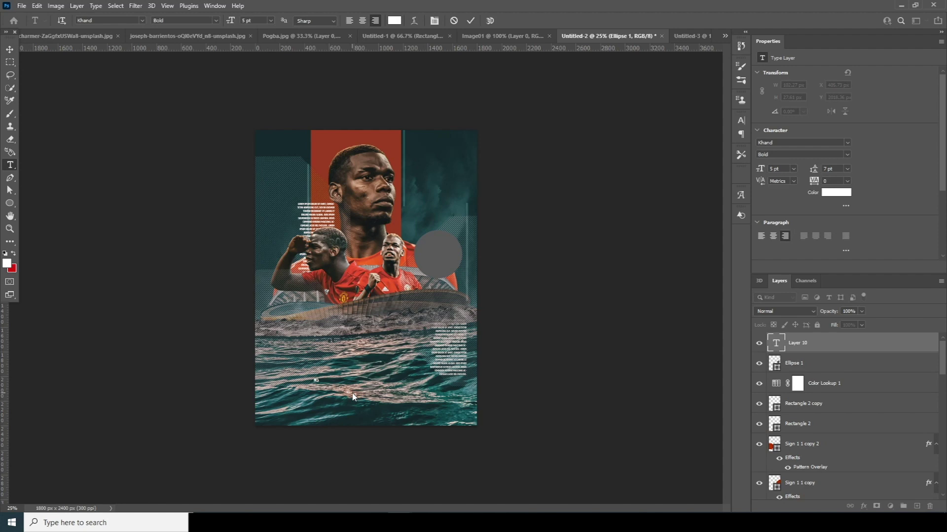
{"action": "type", "text": "POGBA"}
{"action": "key", "text": "ctrl+t"}
{"action": "left_click_drag", "start_coordinate": [321, 386], "coordinate": [427, 354]}
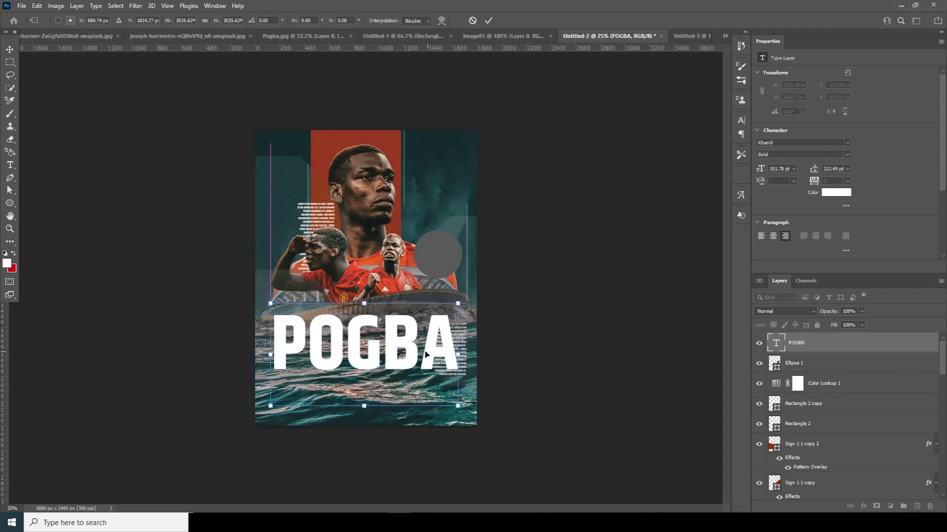
{"action": "right_click", "coordinate": [400, 344]}
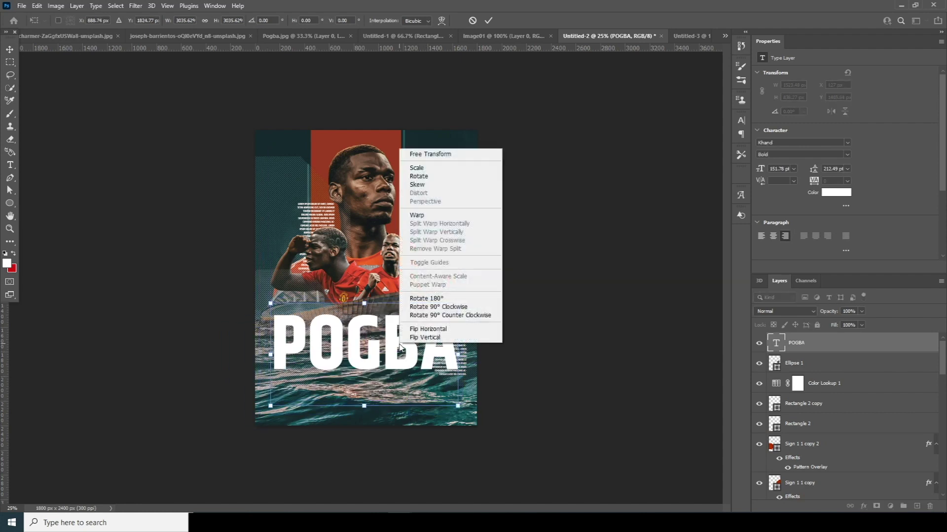
{"action": "left_click", "coordinate": [417, 185]}
{"action": "left_click_drag", "start_coordinate": [365, 407], "coordinate": [341, 406]}
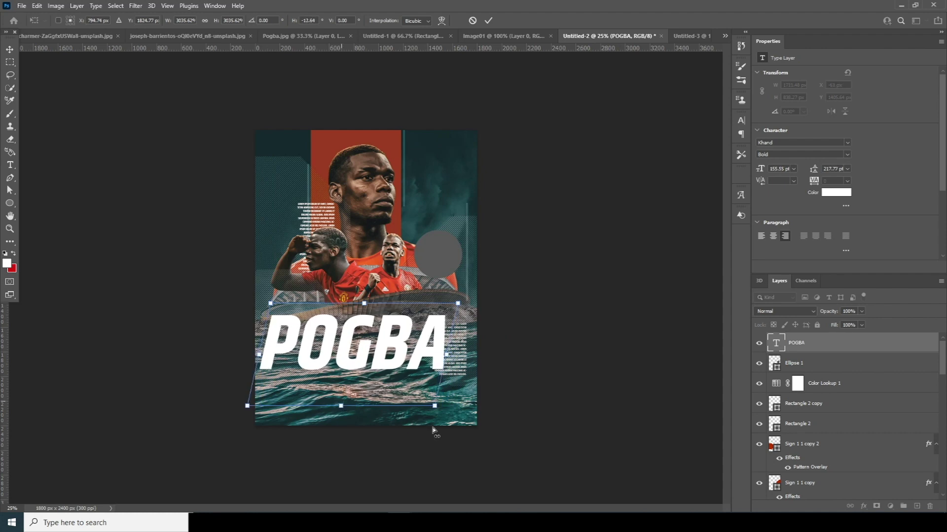
{"action": "key", "text": "Return"}
- Tilt POGBA upward to the right, move it lower right, and shrink a copy into the grey circle
{"action": "key", "text": "ctrl+t"}
{"action": "left_click_drag", "start_coordinate": [462, 416], "coordinate": [476, 390]}
{"action": "left_click_drag", "start_coordinate": [356, 352], "coordinate": [371, 374]}
{"action": "key", "text": "Return"}
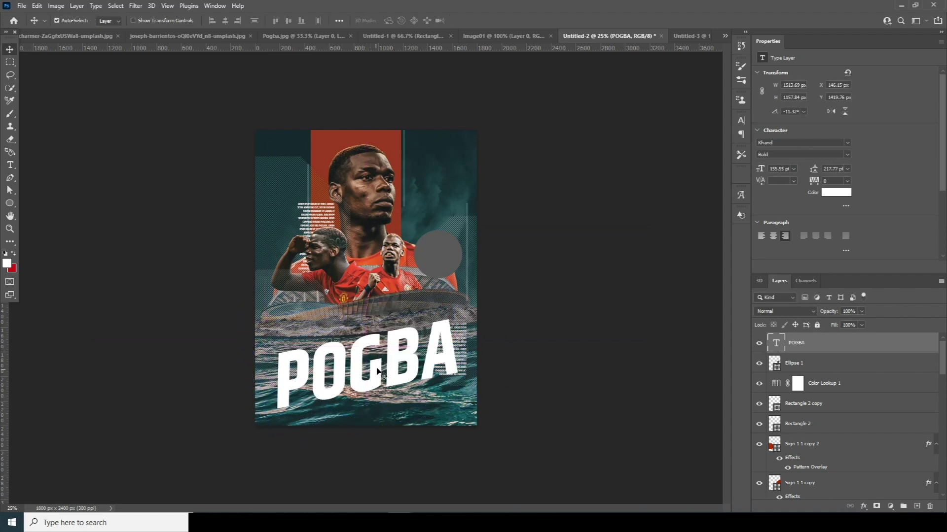
{"action": "key", "text": "ctrl+t"}
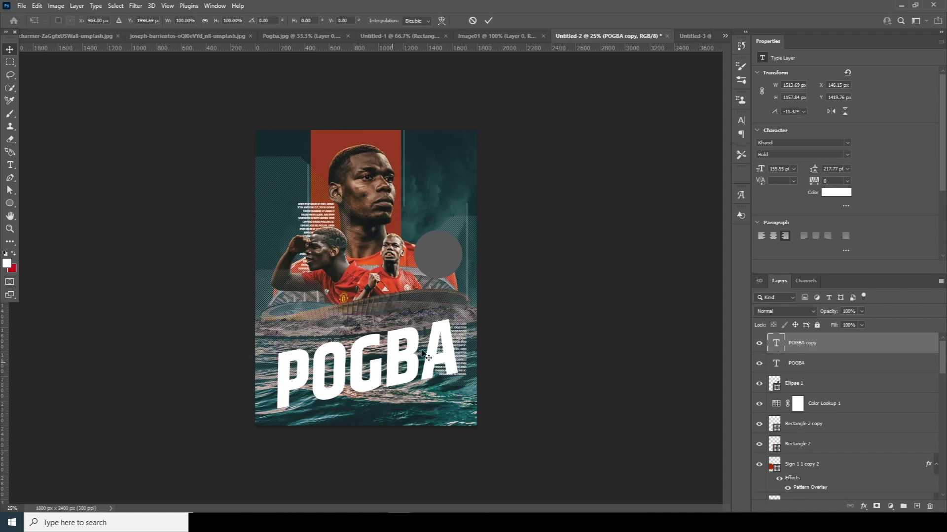
{"action": "left_click_drag", "start_coordinate": [458, 306], "coordinate": [454, 270]}
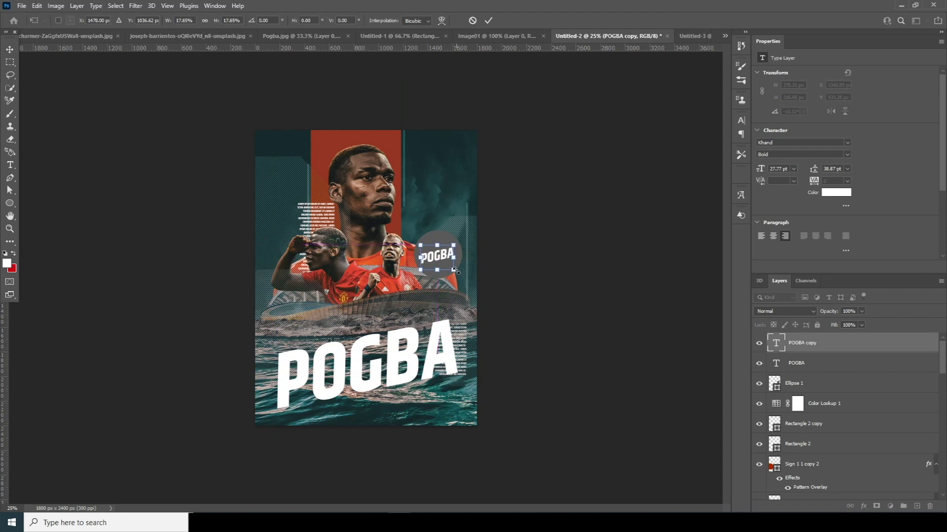
{"action": "key", "text": "Return"}
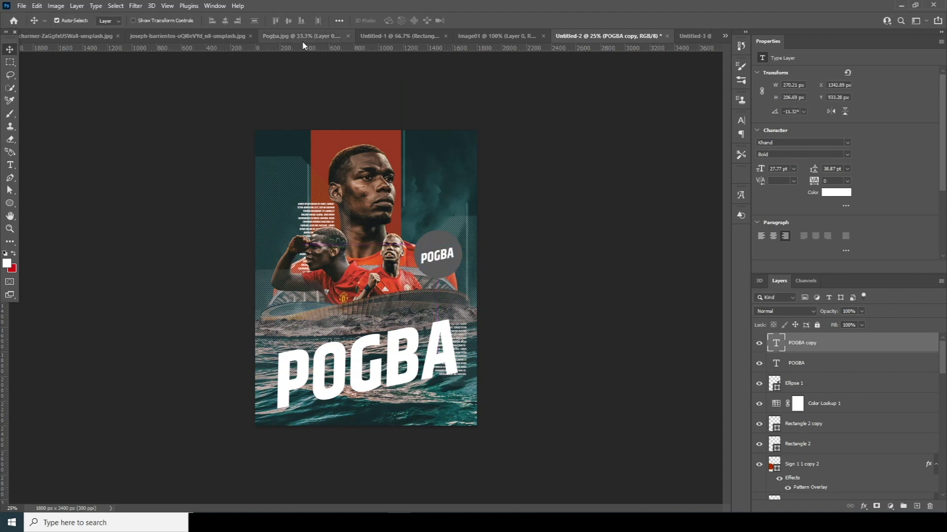
- Switch to the stadium photo and crest documents and drag the crest toward the poster
{"action": "left_click", "coordinate": [692, 36]}
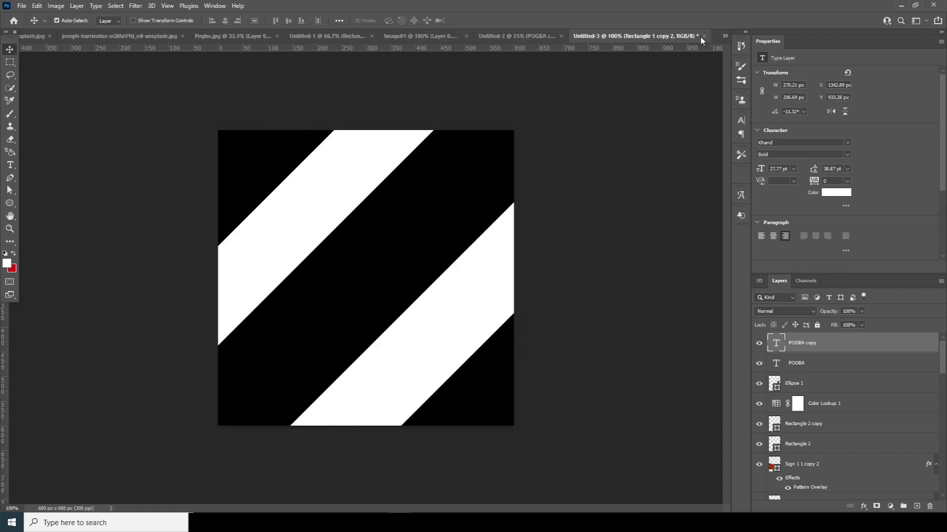
{"action": "left_click", "coordinate": [724, 36]}
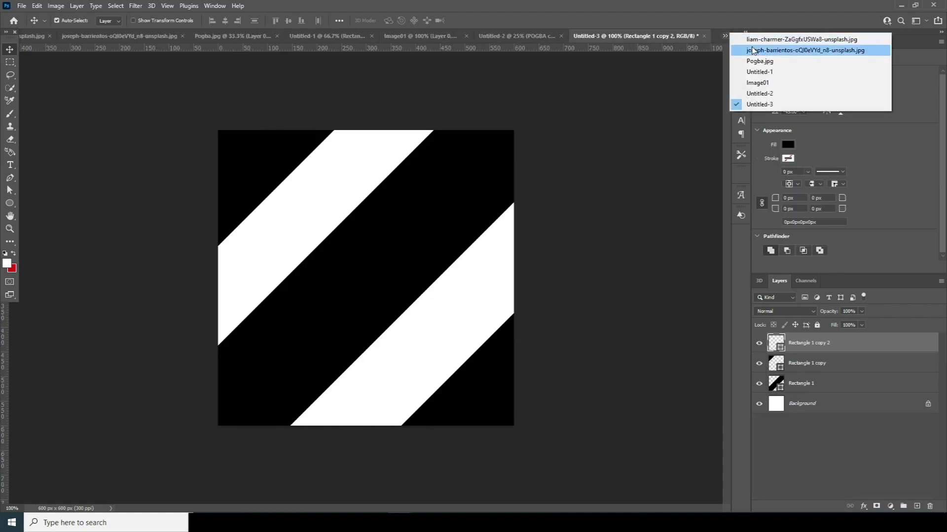
{"action": "left_click", "coordinate": [758, 40]}
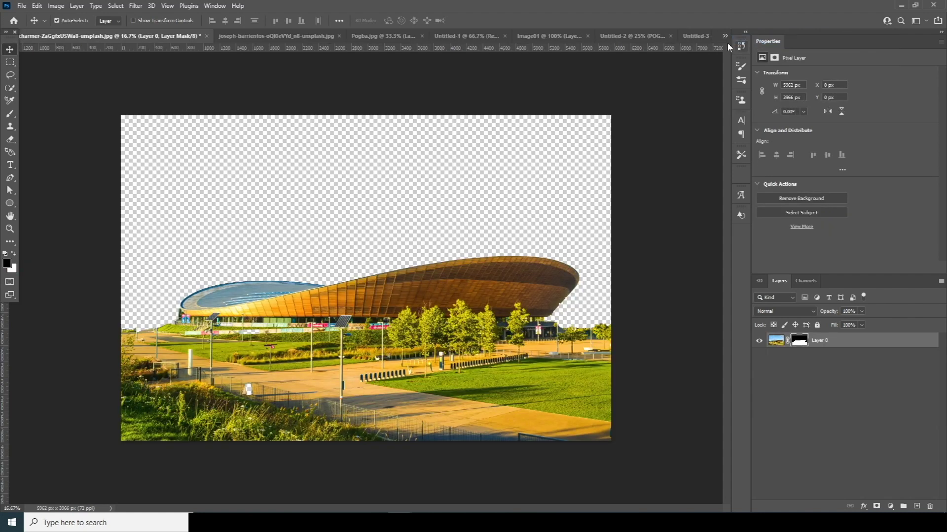
{"action": "key", "text": "ctrl+Tab"}
{"action": "key", "text": "ctrl+Tab"}
{"action": "left_click_drag", "start_coordinate": [458, 434], "coordinate": [332, 217]}
- Drop the crest onto the poster, shrink it into the top-left, set 50% opacity, place it above Layer 6
{"action": "left_click_drag", "start_coordinate": [294, 165], "coordinate": [292, 163]}
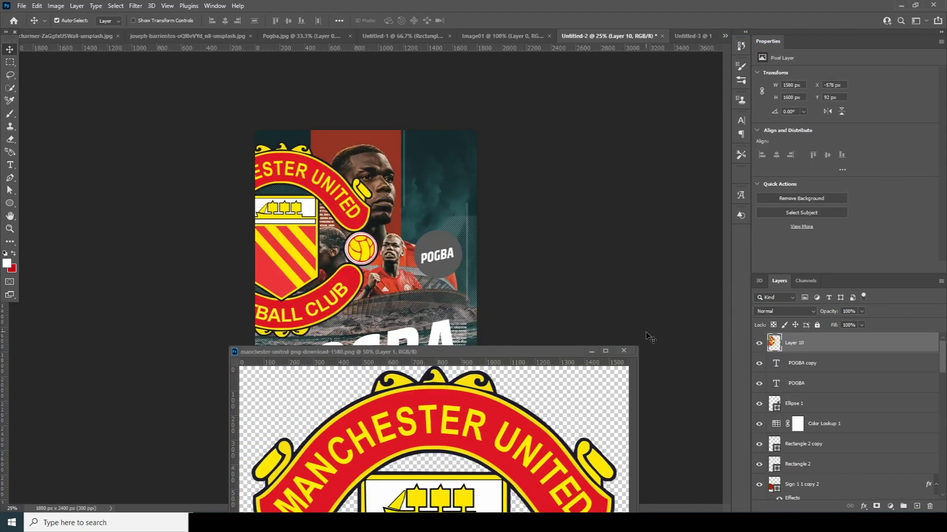
{"action": "left_click", "coordinate": [623, 351]}
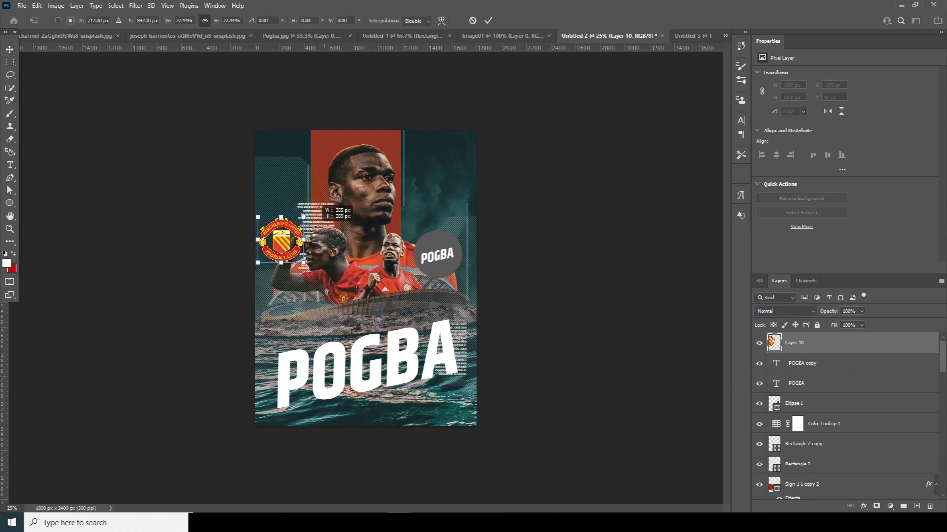
{"action": "left_click_drag", "start_coordinate": [275, 235], "coordinate": [279, 159]}
{"action": "left_click", "coordinate": [861, 325]}
{"action": "left_click", "coordinate": [839, 325]}
{"action": "mouse_move", "coordinate": [774, 343]}
{"action": "left_mouse_down"}
{"action": "mouse_move", "coordinate": [774, 493]}
{"action": "mouse_move", "coordinate": [773, 356]}
{"action": "left_mouse_up"}
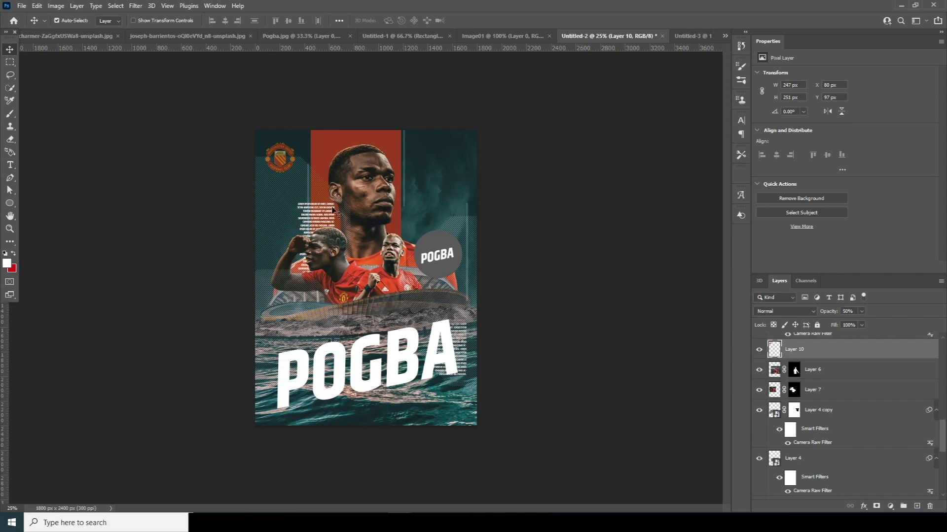
- Add GOAL text at the upper right, enlarge it, turn it vertical and nudge it right
{"action": "left_click", "coordinate": [9, 164]}
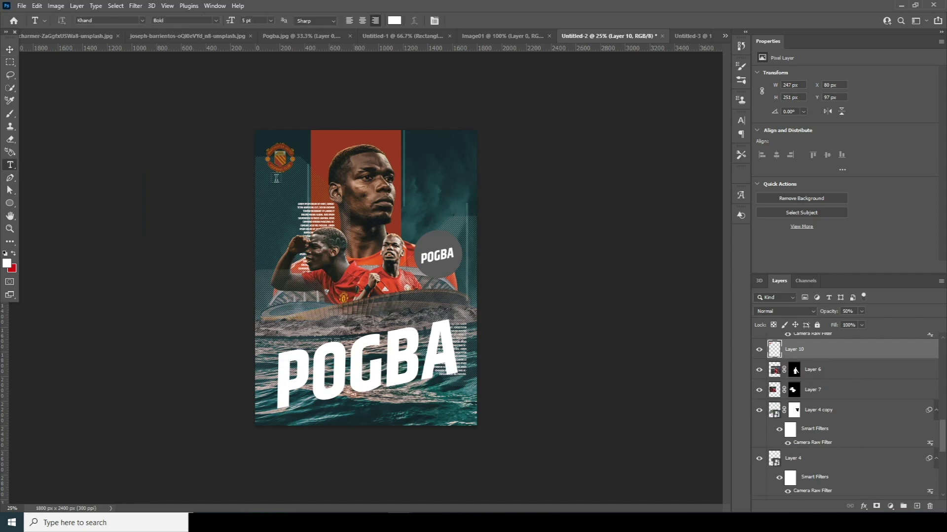
{"action": "left_click", "coordinate": [439, 181]}
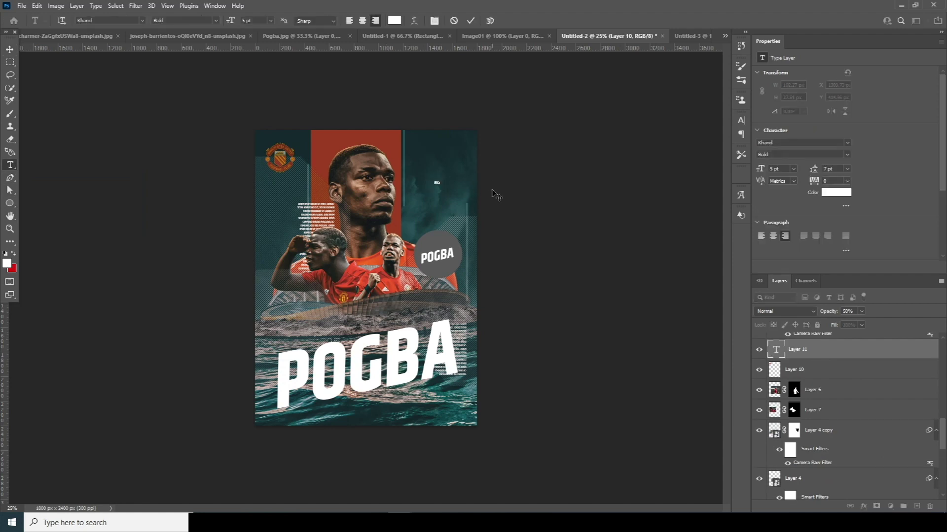
{"action": "type", "text": "GOAL"}
{"action": "key", "text": "ctrl+t"}
{"action": "left_click_drag", "start_coordinate": [442, 188], "coordinate": [458, 209]}
{"action": "key", "text": "Return"}
{"action": "key", "text": "ctrl+t"}
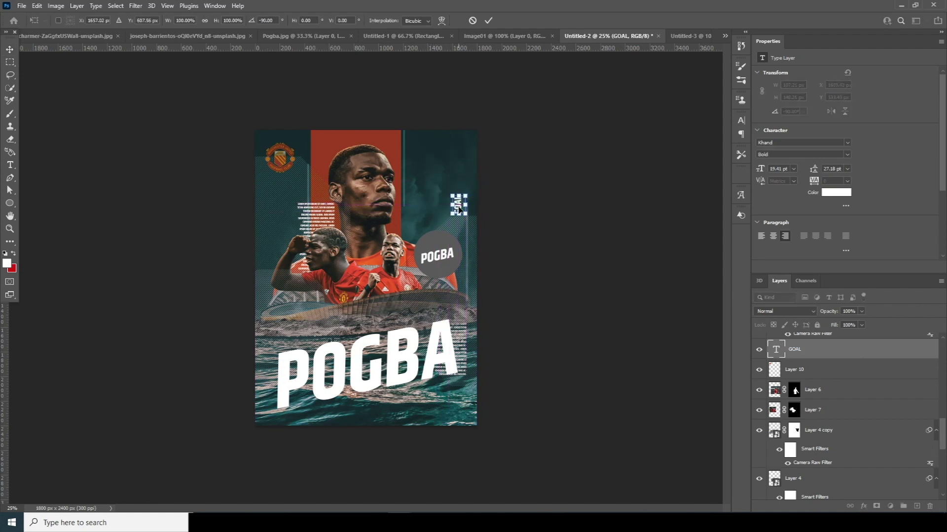
{"action": "key", "text": "Return"}
{"action": "key", "text": "Right"}
{"action": "key", "text": "Right"}
{"action": "key", "text": "Right"}
{"action": "key", "text": "Right"}
{"action": "key", "text": "Right"}
{"action": "key", "text": "Right"}
{"action": "key", "text": "Right"}
{"action": "key", "text": "Right"}
{"action": "key", "text": "Right"}
{"action": "key", "text": "Right"}
{"action": "key", "text": "Right"}
{"action": "key", "text": "Right"}
{"action": "key", "text": "Right"}
{"action": "key", "text": "Right"}
{"action": "key", "text": "Right"}
{"action": "key", "text": "Right"}
{"action": "key", "text": "Right"}
{"action": "key", "text": "Right"}
{"action": "key", "text": "Right"}
{"action": "key", "text": "Right"}
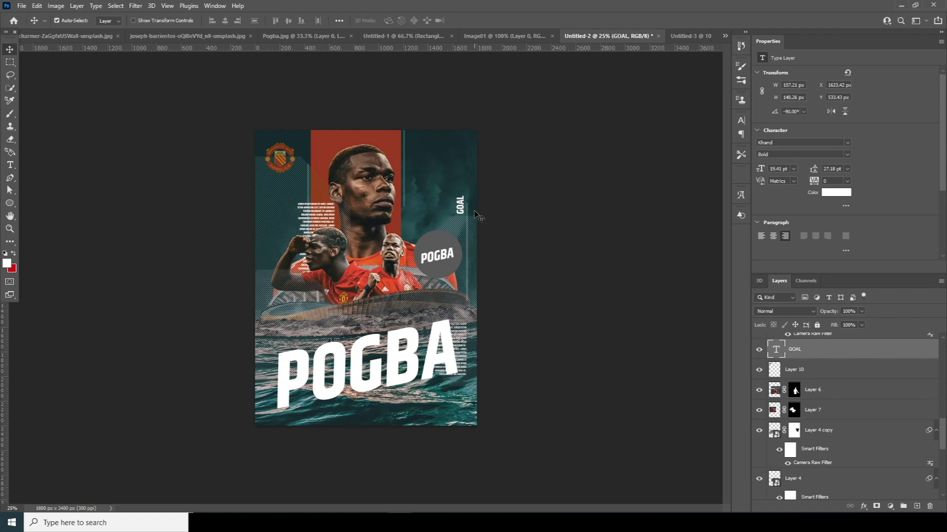
- Duplicate GOAL beside the face, retype it as FOOTBALL, and resize and position it
{"action": "key", "text": "ctrl+j"}
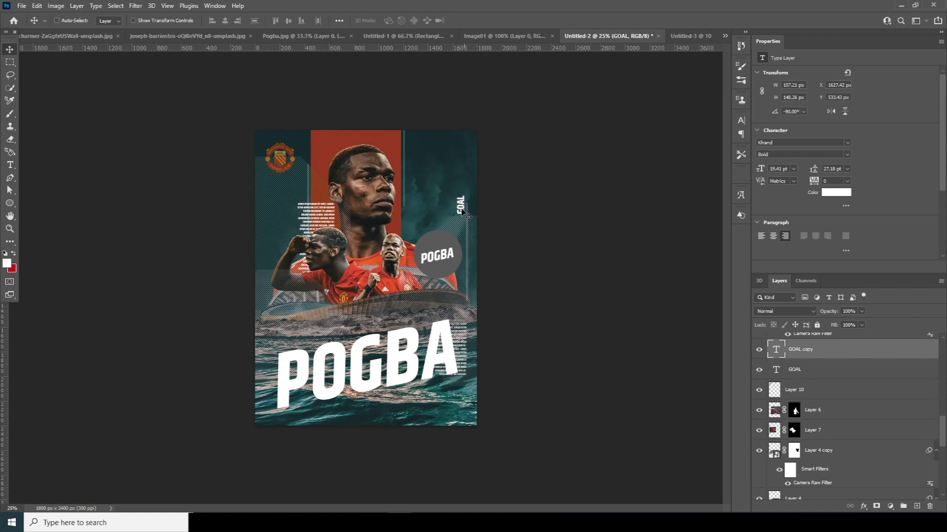
{"action": "key", "text": "ctrl+t"}
{"action": "left_click_drag", "start_coordinate": [462, 211], "coordinate": [327, 194]}
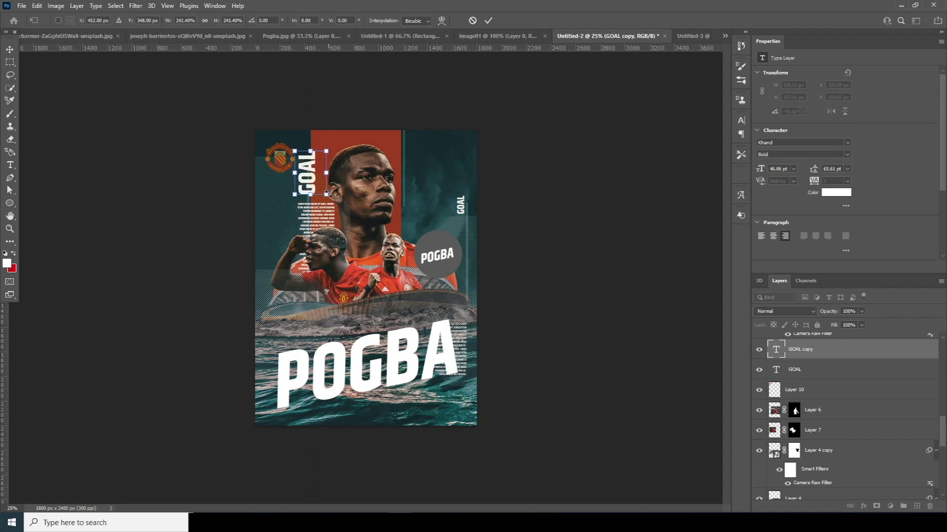
{"action": "key", "text": "Return"}
{"action": "double_click", "coordinate": [776, 350]}
{"action": "type", "text": "FOOTBALL"}
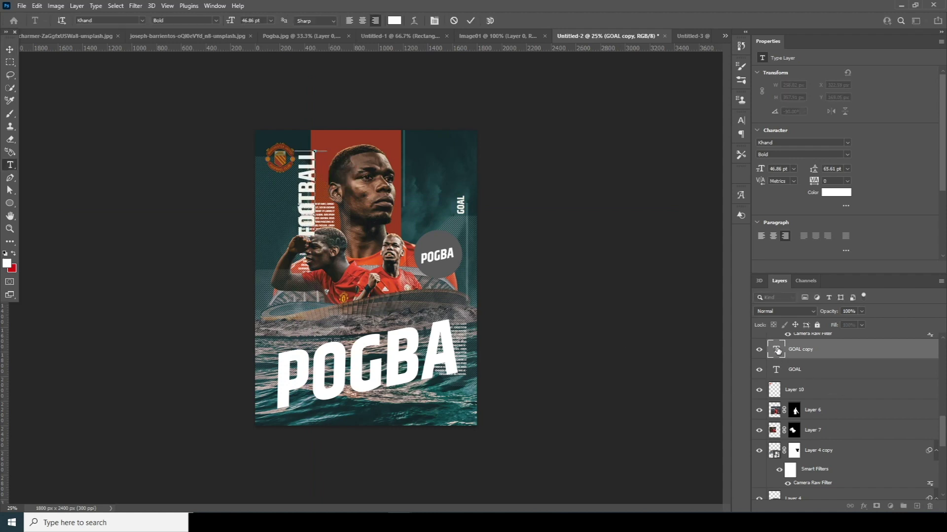
{"action": "key", "text": "ctrl+t"}
{"action": "left_click_drag", "start_coordinate": [315, 238], "coordinate": [319, 175]}
{"action": "key", "text": "Return"}
{"action": "left_click", "coordinate": [332, 219], "text": "ctrl"}
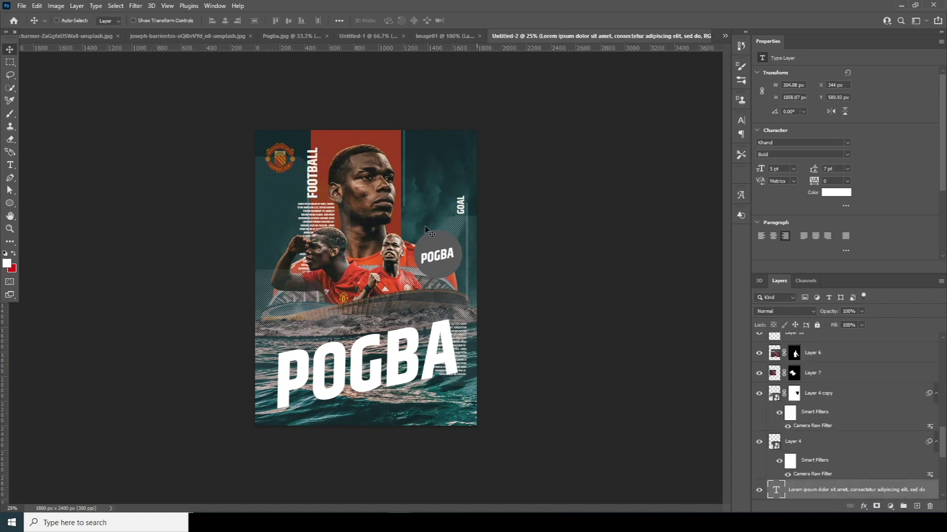
- Shrink and reposition the Lorem ipsum block, then add a second column faded to 48% opacity
{"action": "key", "text": "ctrl+t"}
{"action": "left_click_drag", "start_coordinate": [335, 431], "coordinate": [322, 353]}
{"action": "left_click_drag", "start_coordinate": [312, 257], "coordinate": [430, 210]}
{"action": "key", "text": "Return"}
{"action": "key", "text": "ctrl+t"}
{"action": "left_click_drag", "start_coordinate": [417, 276], "coordinate": [419, 217]}
{"action": "key", "text": "Return"}
{"action": "double_click", "coordinate": [776, 490]}
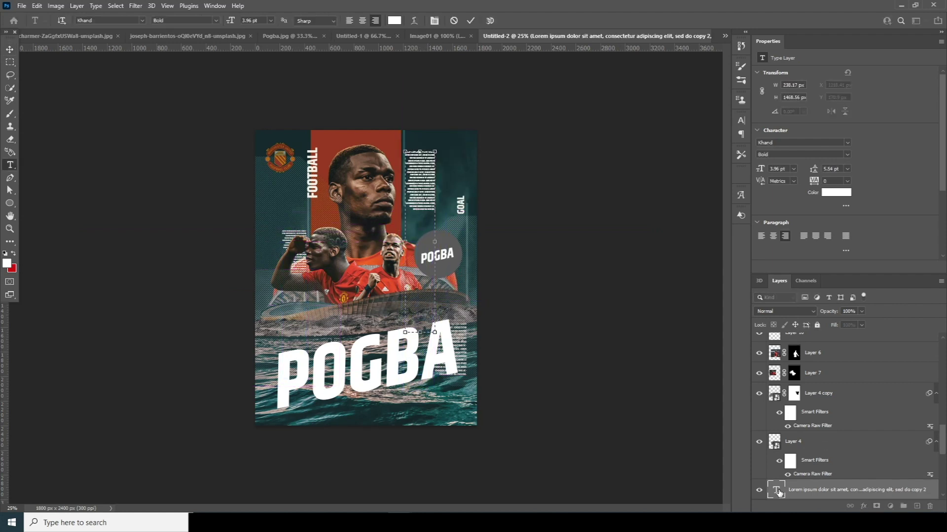
{"action": "left_click", "coordinate": [10, 49]}
{"action": "left_click_drag", "start_coordinate": [861, 311], "coordinate": [839, 325]}
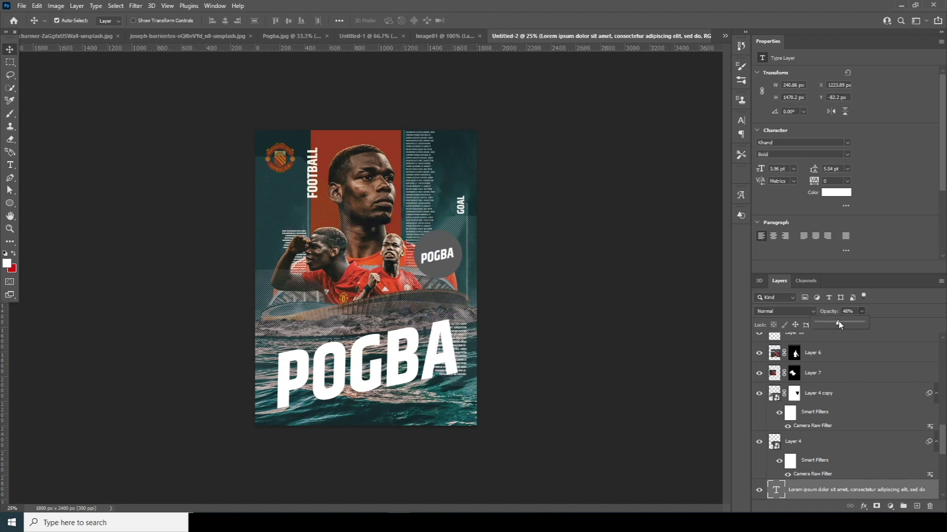
- Shrink the Sign 1 1 copy 3 shape and move it slightly lower
{"action": "scroll", "coordinate": [838, 394], "scroll_direction": "down", "scroll_amount": 3}
{"action": "left_click", "coordinate": [809, 471]}
{"action": "key", "text": "ctrl+t"}
{"action": "scroll", "coordinate": [838, 419], "scroll_direction": "down", "scroll_amount": 3}
{"action": "left_click_drag", "start_coordinate": [350, 380], "coordinate": [351, 387]}
{"action": "key", "text": "Return"}
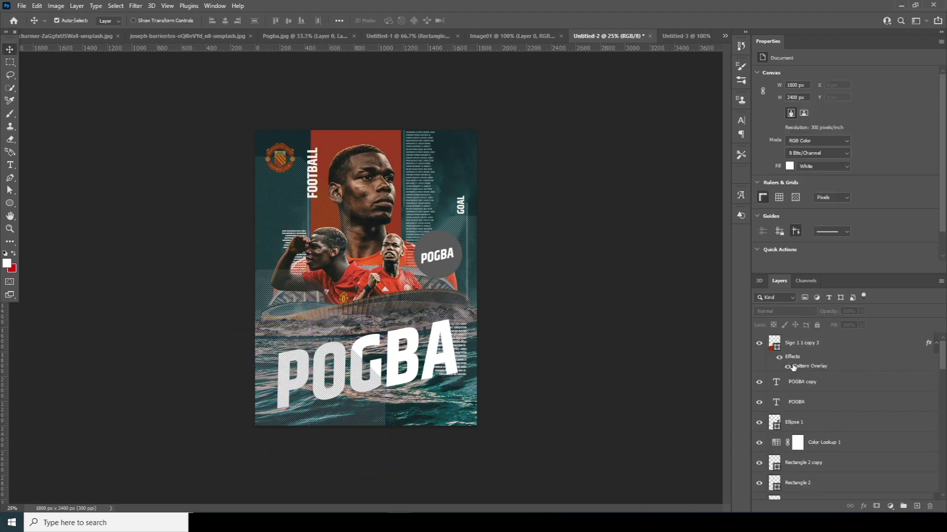
- Stamp all visible layers into a merged Layer 11 and launch the Camera Raw Filter on it
{"action": "left_click", "coordinate": [784, 346]}
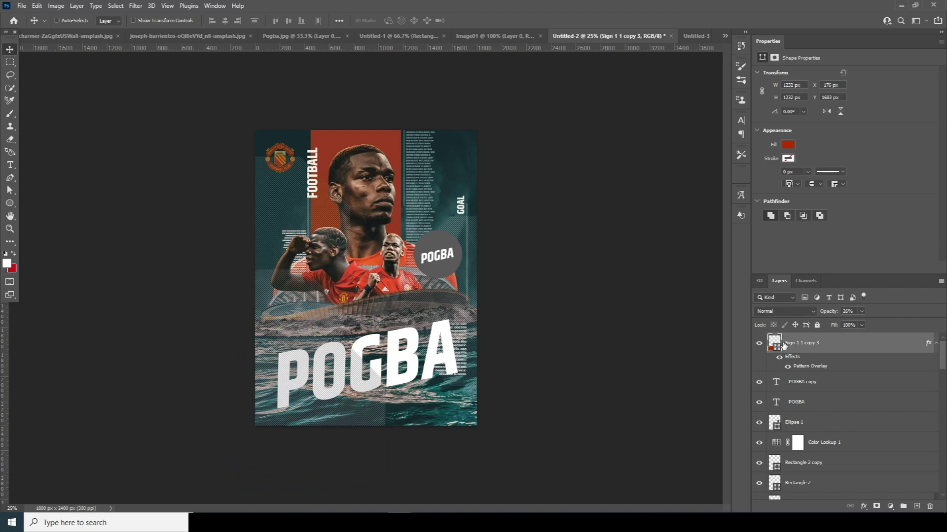
{"action": "key", "text": "ctrl+shift+alt+e"}
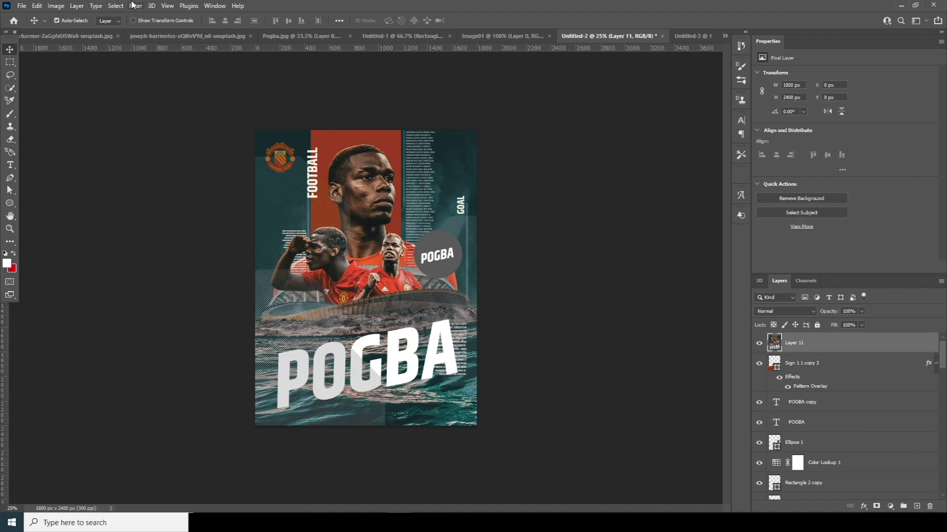
{"action": "left_click", "coordinate": [134, 6]}
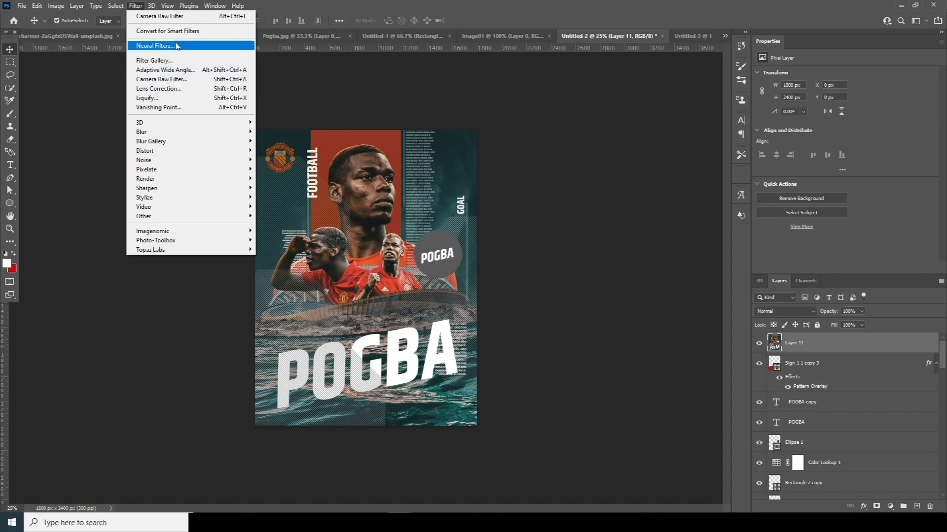
{"action": "left_click", "coordinate": [177, 88]}
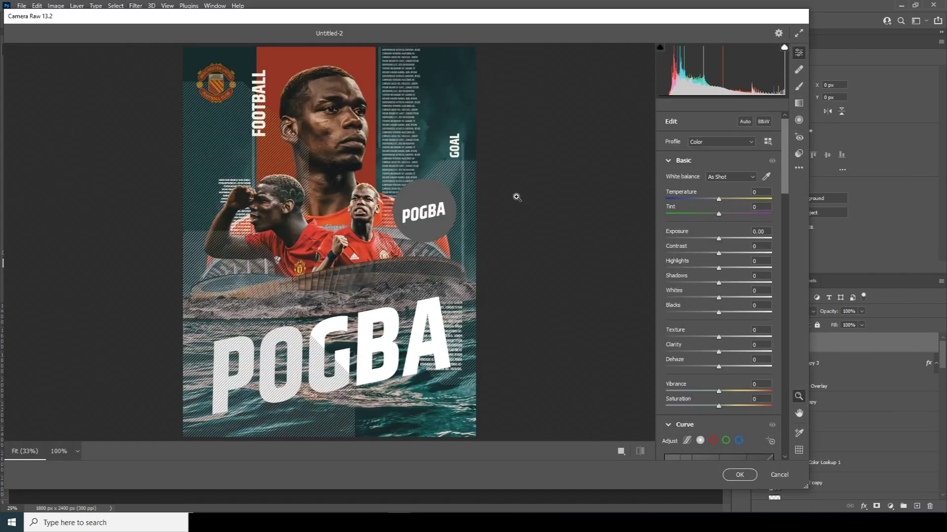
- Set Highlights -30, Clarity +55, Texture +23 and Saturation +26
{"action": "left_click", "coordinate": [702, 268]}
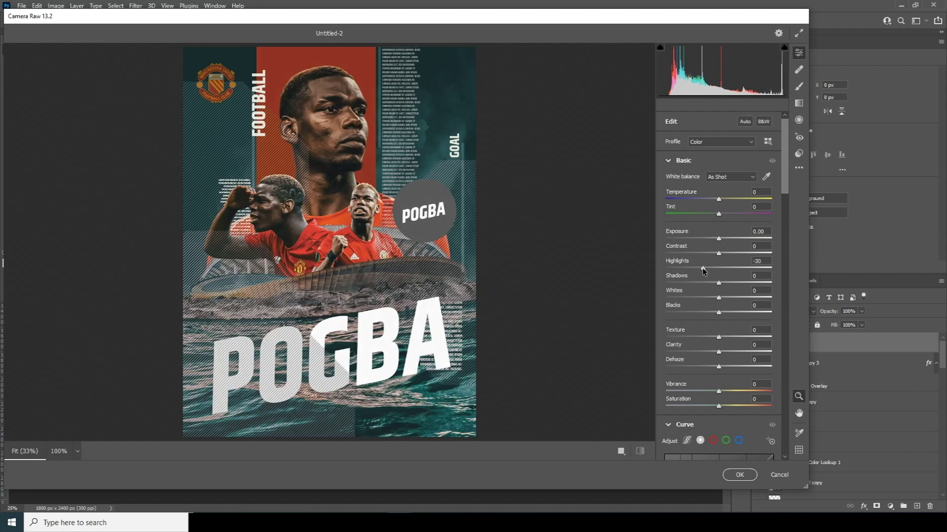
{"action": "left_click", "coordinate": [741, 351]}
{"action": "left_click", "coordinate": [747, 351]}
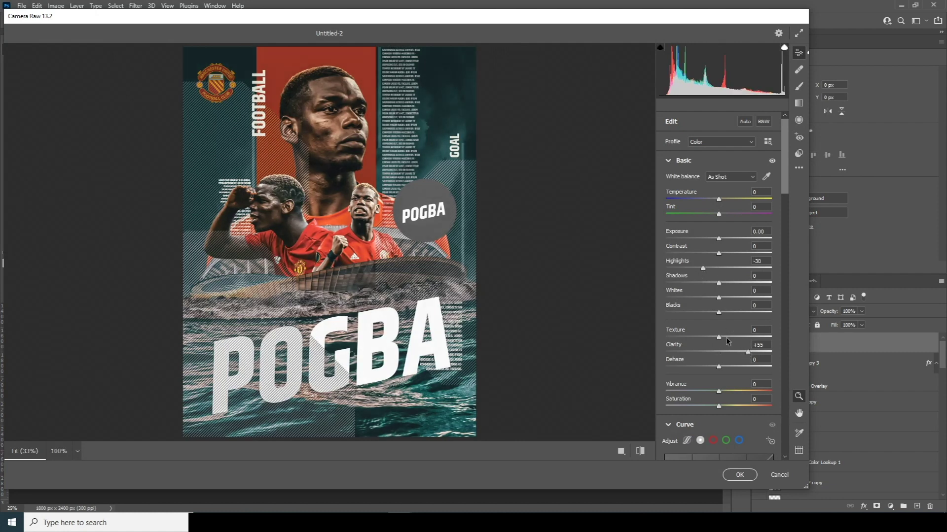
{"action": "left_click_drag", "start_coordinate": [723, 335], "coordinate": [732, 336]}
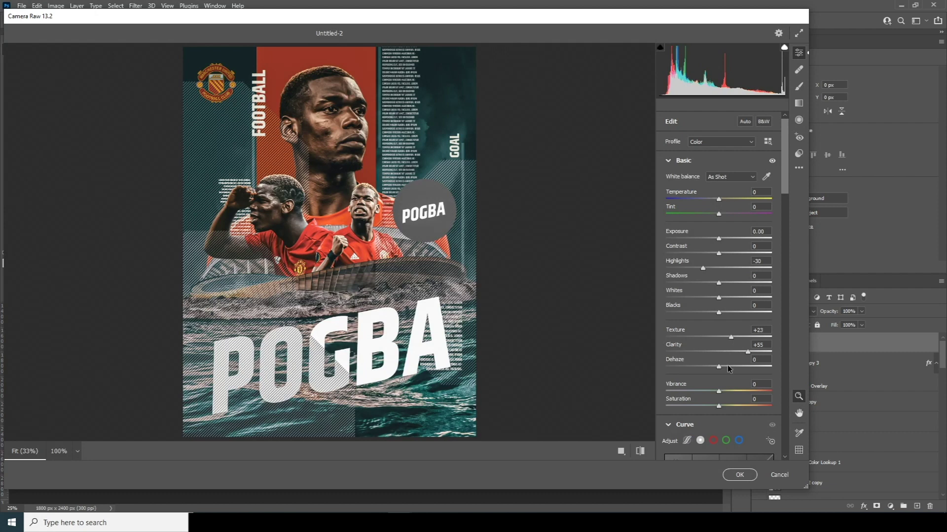
{"action": "left_click_drag", "start_coordinate": [743, 407], "coordinate": [733, 408]}
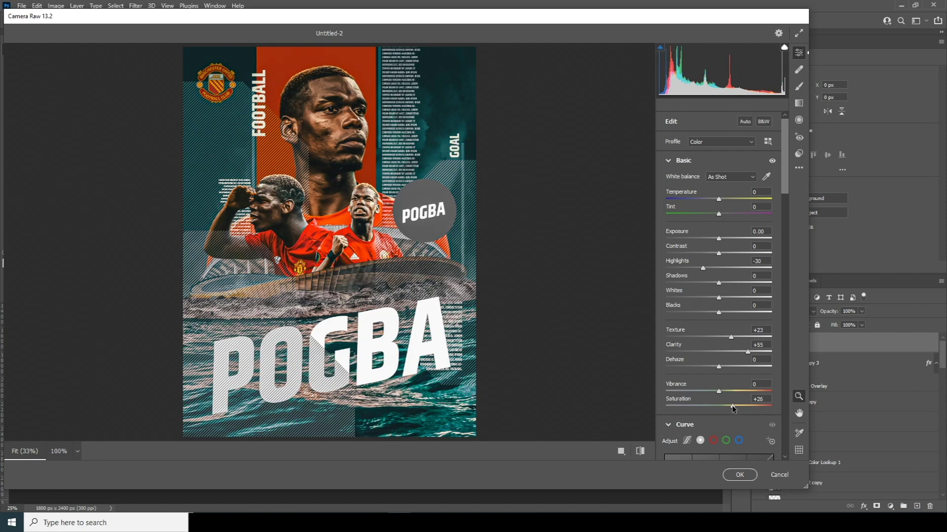
- Lower HSL saturation of oranges to about -33, and strongly reduce aquas and greens
{"action": "left_click_drag", "start_coordinate": [787, 188], "coordinate": [788, 284]}
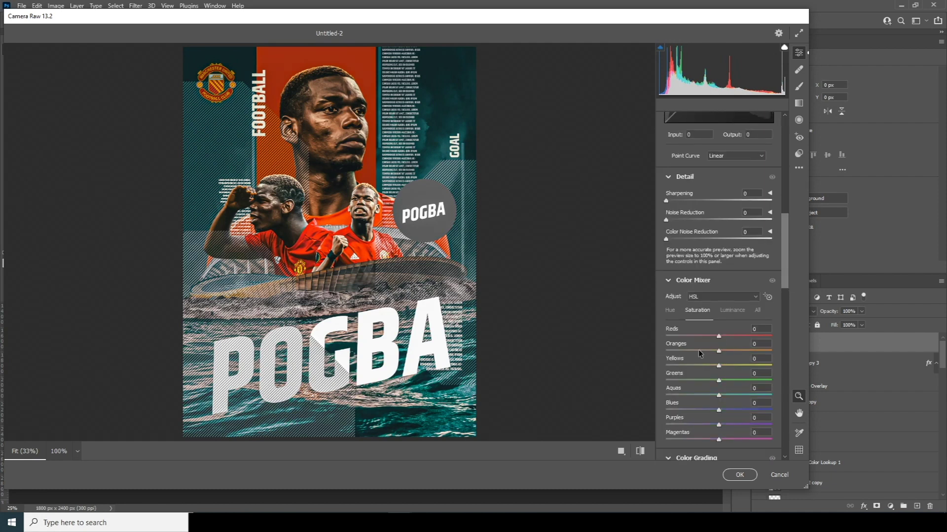
{"action": "left_click_drag", "start_coordinate": [695, 353], "coordinate": [703, 354]}
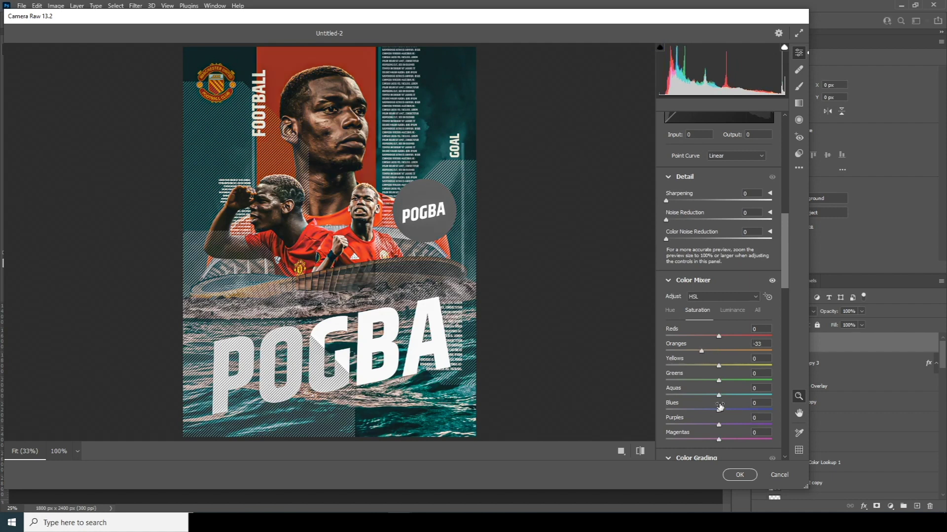
{"action": "left_click_drag", "start_coordinate": [690, 395], "coordinate": [687, 397]}
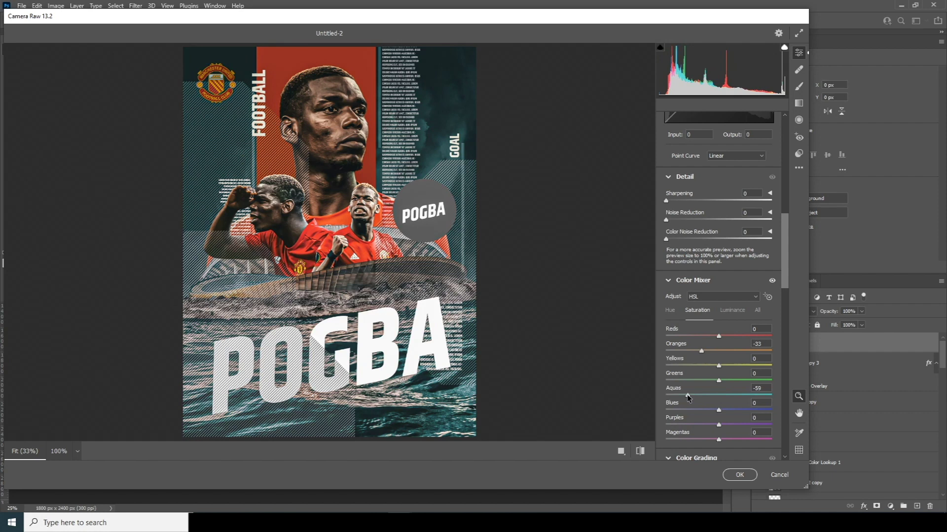
{"action": "left_click", "coordinate": [689, 381]}
{"action": "left_click_drag", "start_coordinate": [784, 282], "coordinate": [782, 423]}
- Add grain 40 and a -21 vignette, then apply the Camera Raw grade
{"action": "left_click", "coordinate": [688, 355]}
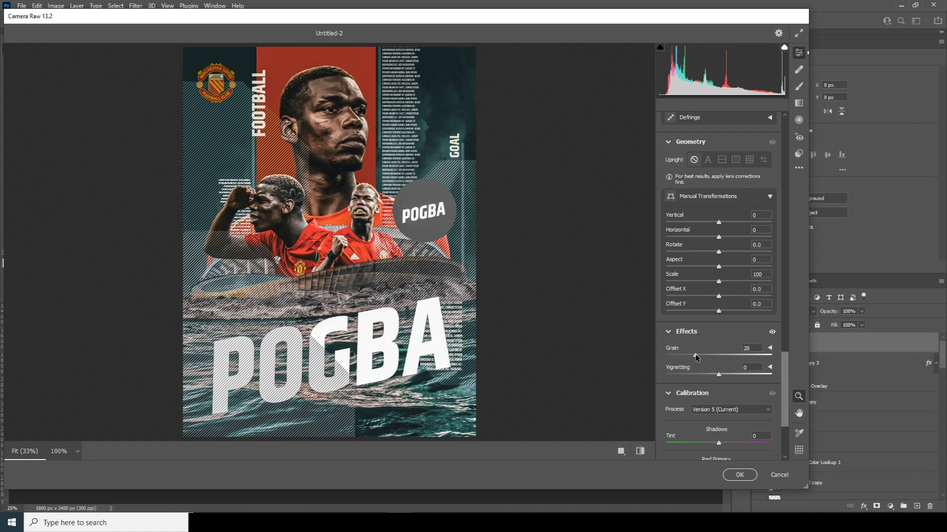
{"action": "left_click_drag", "start_coordinate": [705, 356], "coordinate": [710, 357]}
{"action": "left_click", "coordinate": [707, 377]}
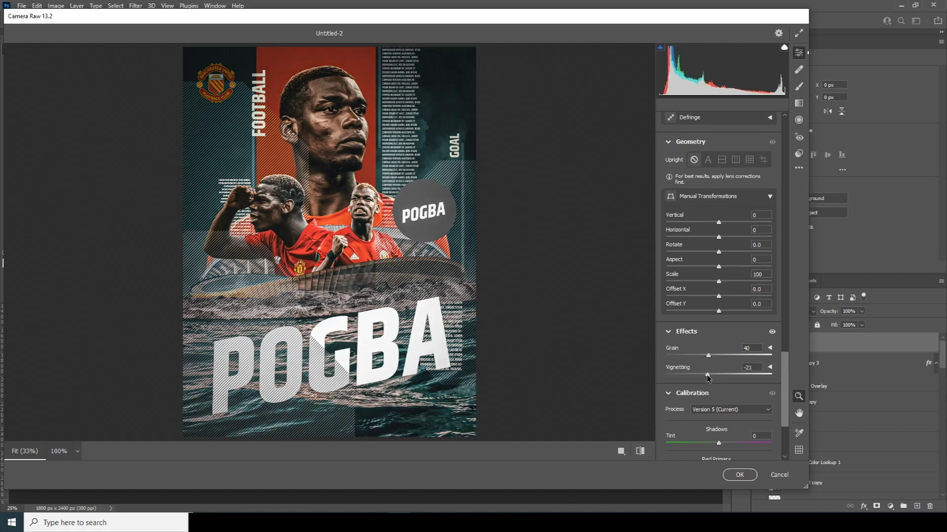
{"action": "left_click_drag", "start_coordinate": [709, 379], "coordinate": [708, 378]}
{"action": "scroll", "coordinate": [781, 392], "scroll_direction": "up", "scroll_amount": 10}
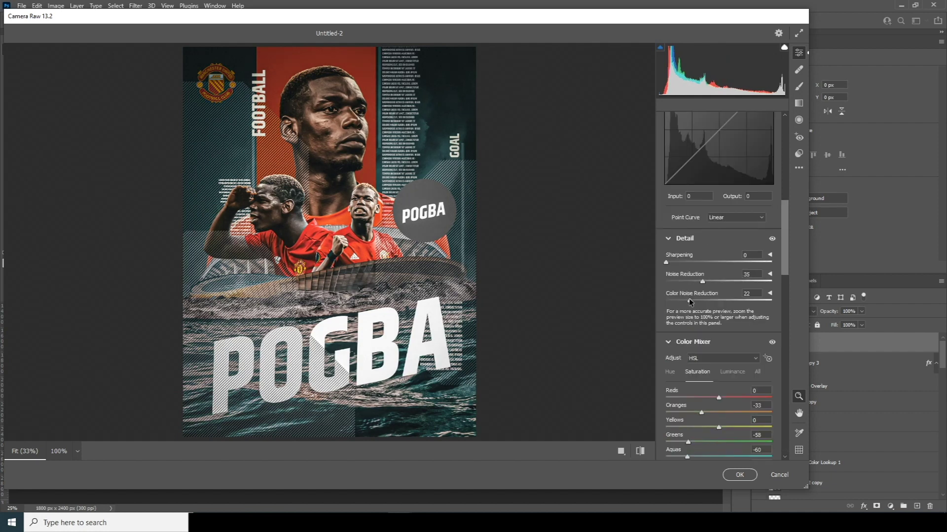
{"action": "left_click", "coordinate": [738, 475]}
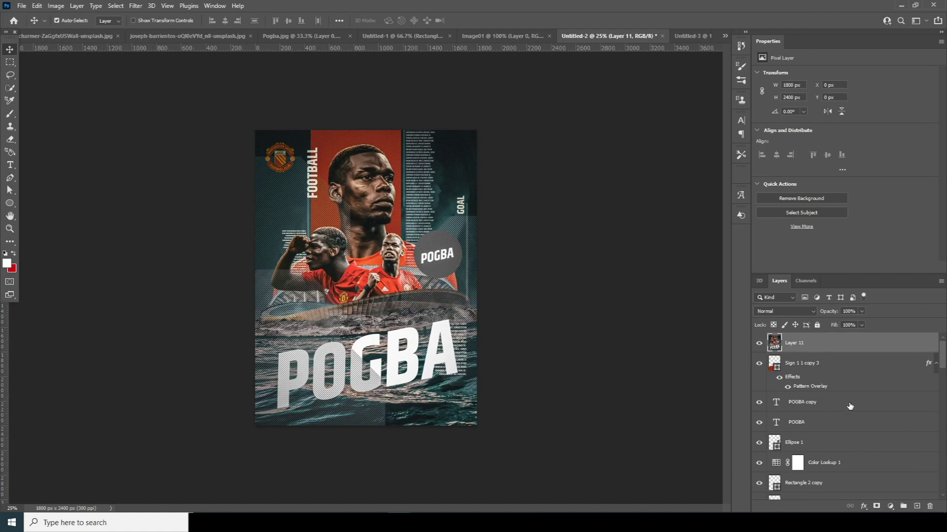
- Add a new layer filled with 50% gray and set its blend mode to Soft Light
{"action": "left_click", "coordinate": [916, 508]}
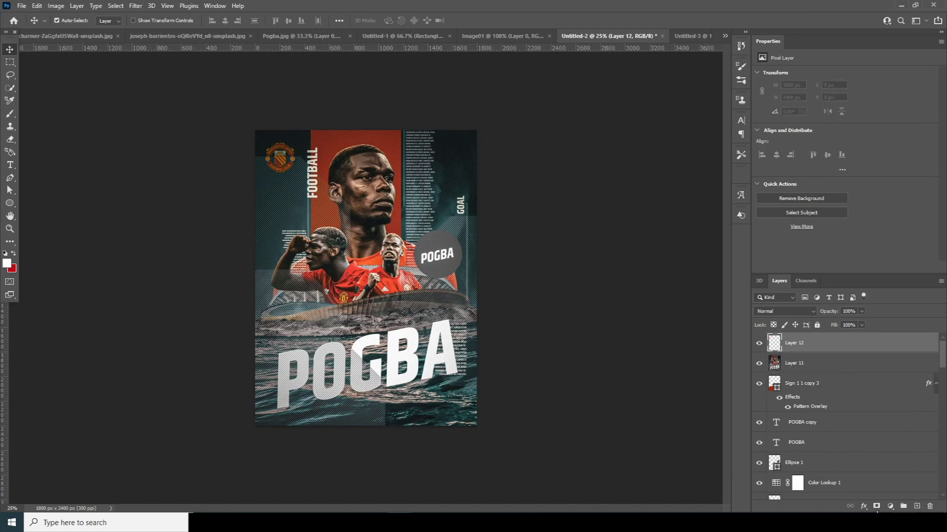
{"action": "left_click", "coordinate": [38, 6]}
{"action": "left_click", "coordinate": [62, 159]}
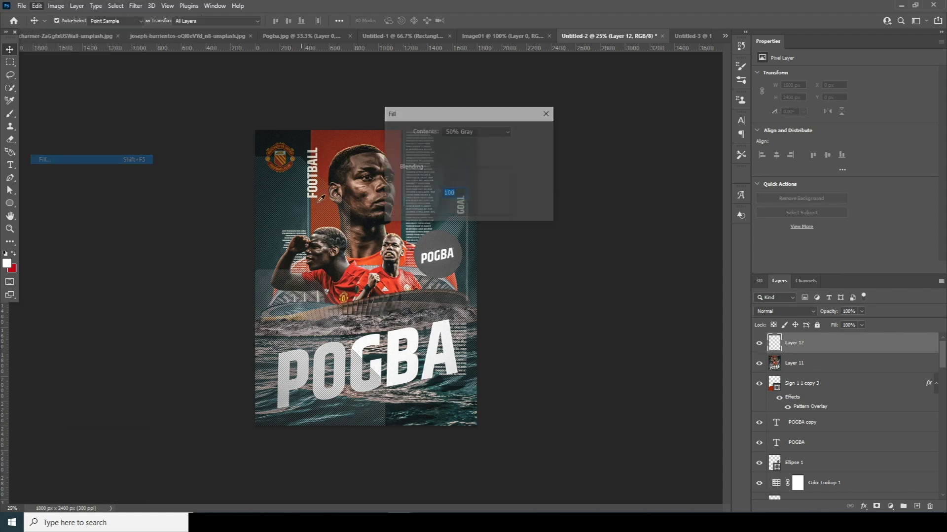
{"action": "left_click", "coordinate": [528, 133]}
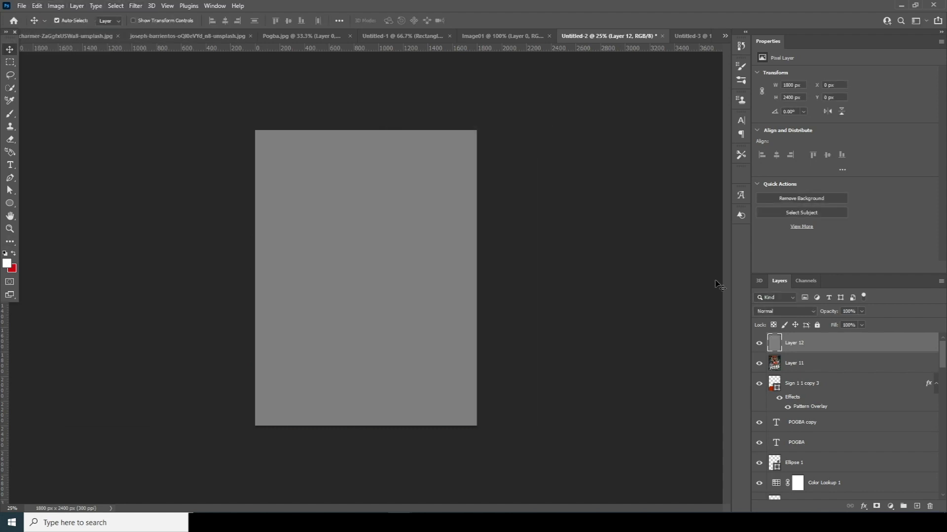
{"action": "left_click", "coordinate": [783, 311]}
{"action": "left_click", "coordinate": [777, 395]}
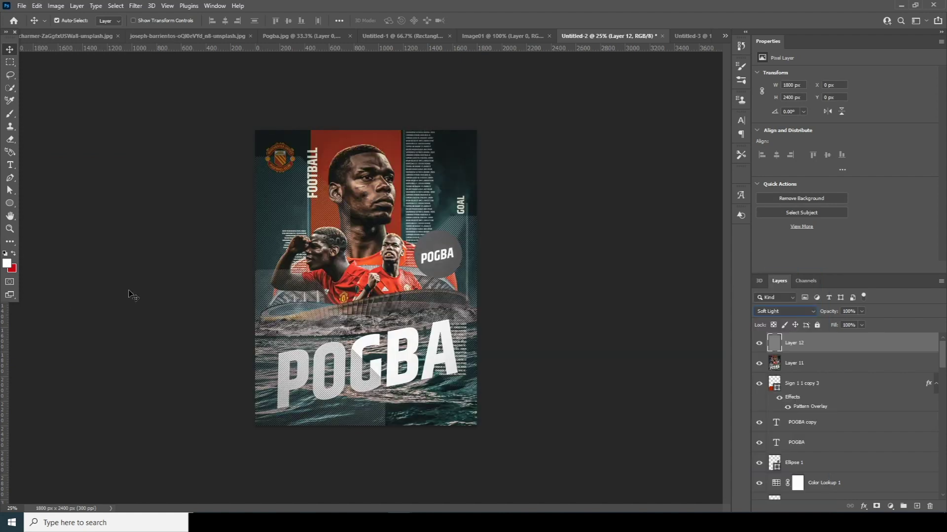
- Dodge the gray layer with a brush sized around 175-200 to lighten areas
{"action": "left_click", "coordinate": [11, 243]}
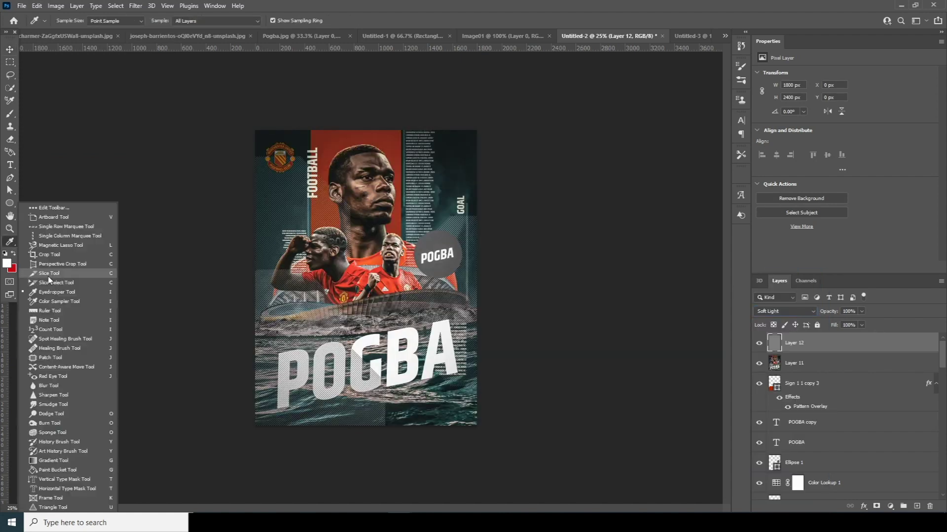
{"action": "left_click", "coordinate": [48, 414]}
{"action": "key", "text": "bracketleft"}
{"action": "key", "text": "bracketleft"}
{"action": "key", "text": "bracketleft"}
{"action": "key", "text": "bracketleft"}
{"action": "key", "text": "bracketleft"}
{"action": "key", "text": "bracketleft"}
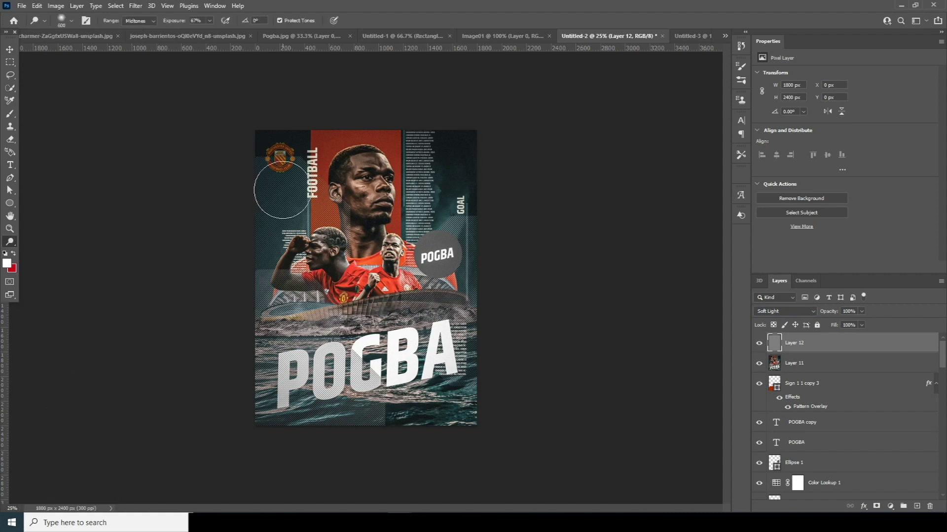
{"action": "key", "text": "bracketleft"}
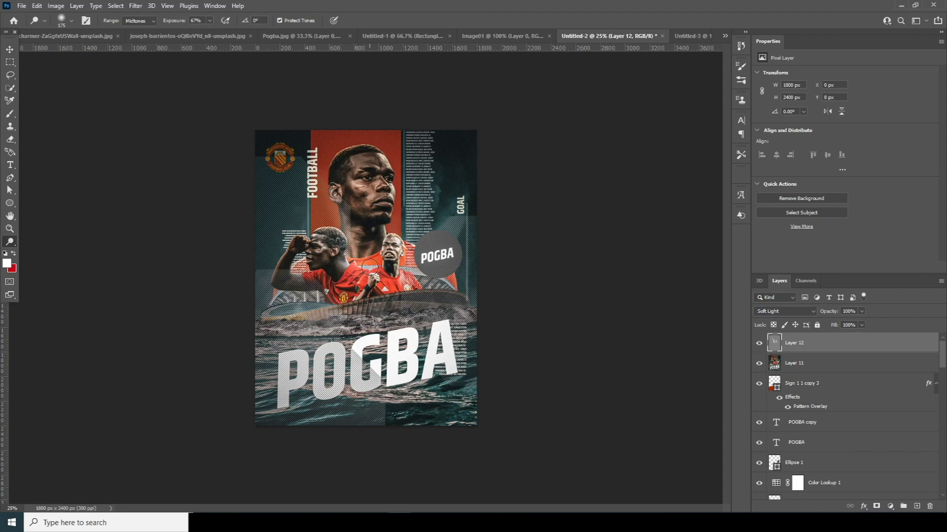
{"action": "key", "text": "bracketright"}
- Burn the gray layer with the brush shrunk from 1700 to 800 to darken areas
{"action": "right_click", "coordinate": [10, 241]}
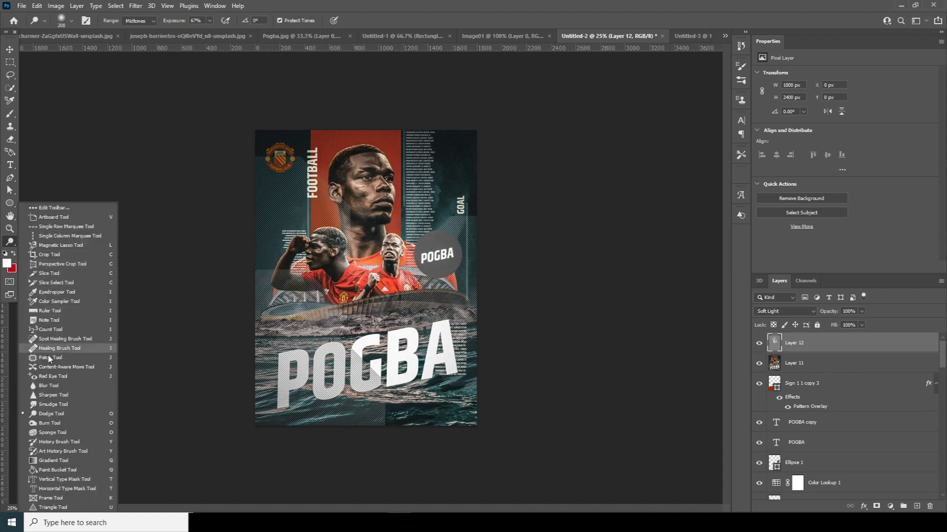
{"action": "left_click", "coordinate": [60, 425]}
{"action": "key", "text": "bracketleft"}
{"action": "key", "text": "bracketleft"}
{"action": "key", "text": "bracketleft"}
{"action": "key", "text": "bracketleft"}
{"action": "key", "text": "bracketleft"}
{"action": "key", "text": "bracketleft"}
{"action": "key", "text": "bracketleft"}
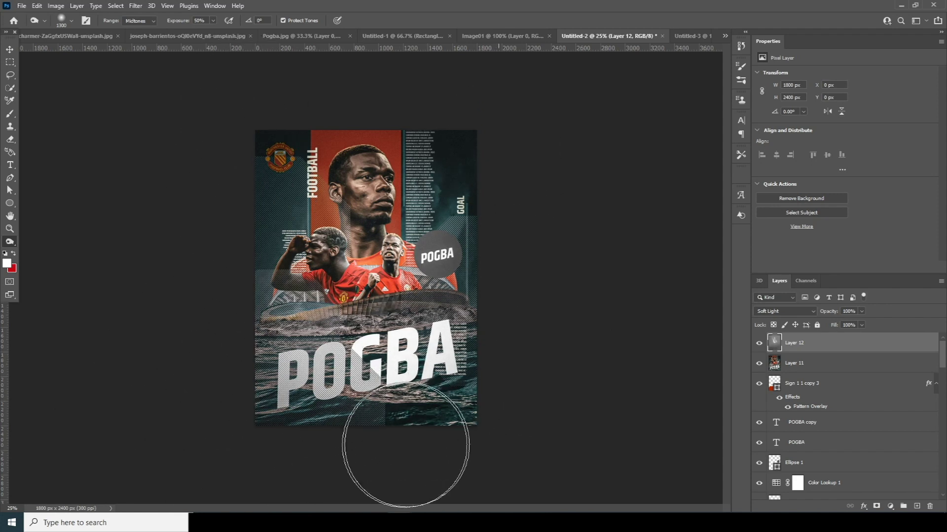
{"action": "key", "text": "bracketleft"}
{"action": "key", "text": "bracketleft"}
{"action": "key", "text": "bracketleft"}
{"action": "key", "text": "bracketleft"}
{"action": "key", "text": "bracketleft"}
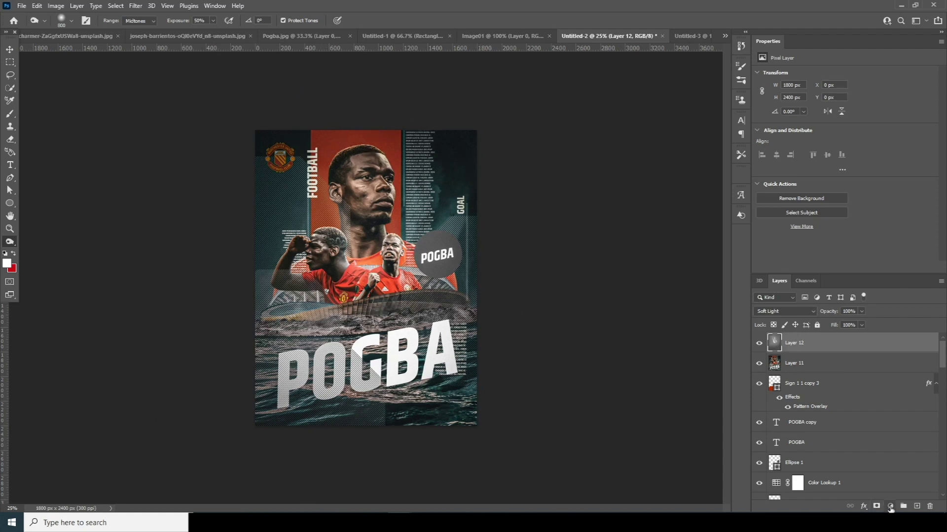
- Add a Color Balance layer with midtones Cyan–Red +10 and a slight Yellow–Blue tweak
{"action": "left_click", "coordinate": [890, 508]}
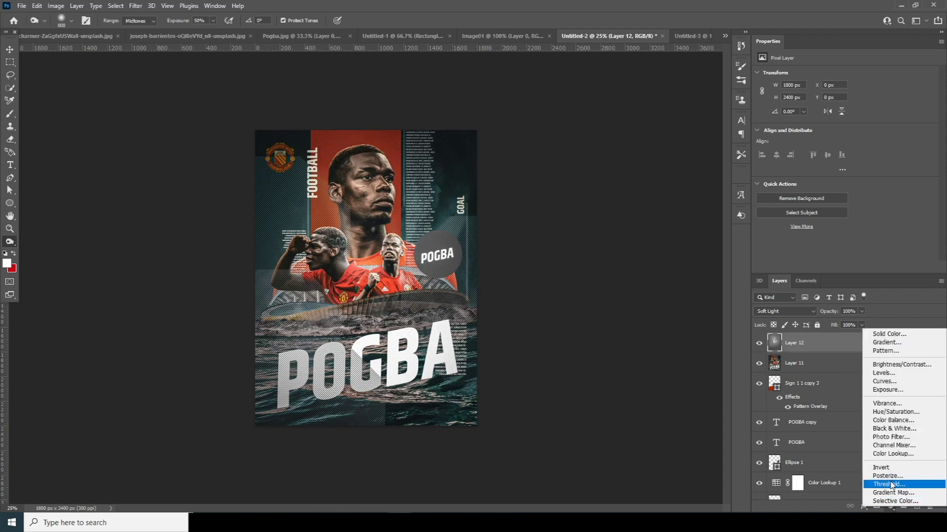
{"action": "left_click", "coordinate": [893, 422]}
{"action": "left_click_drag", "start_coordinate": [860, 94], "coordinate": [840, 96]}
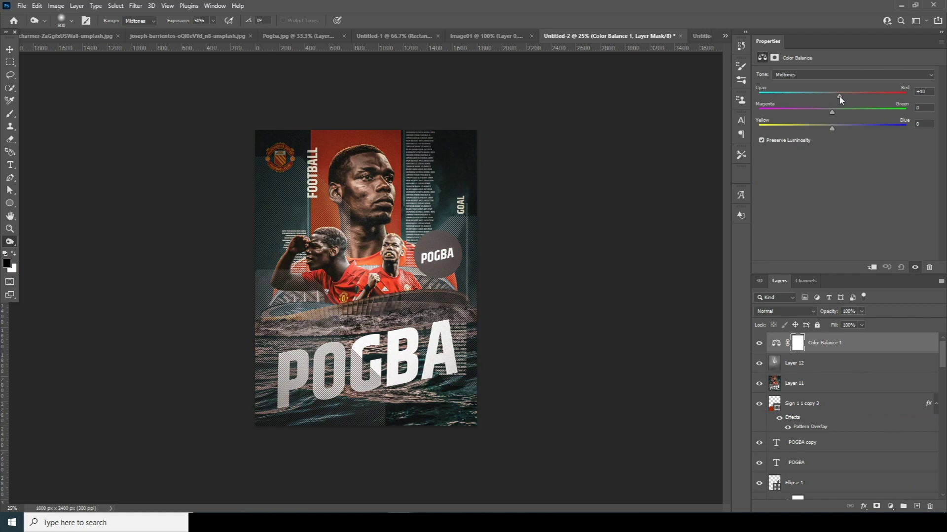
{"action": "left_click_drag", "start_coordinate": [855, 131], "coordinate": [831, 130]}
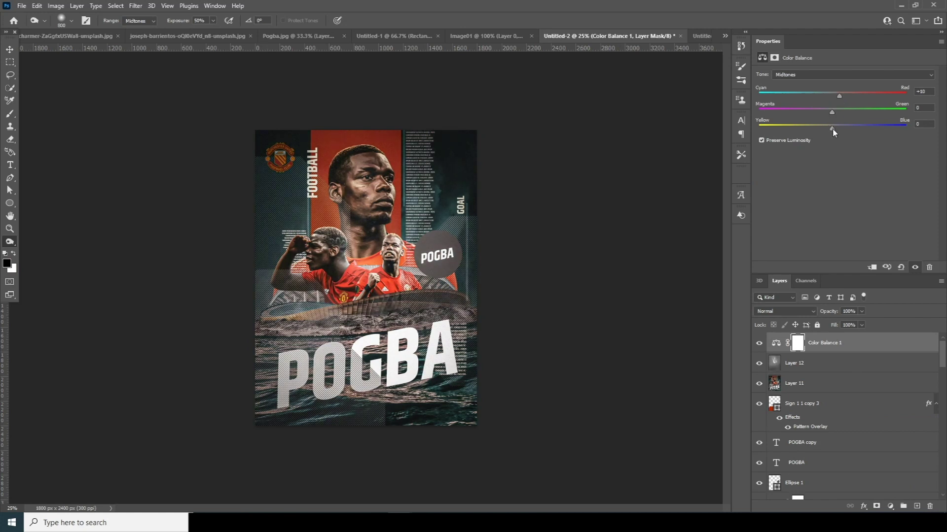